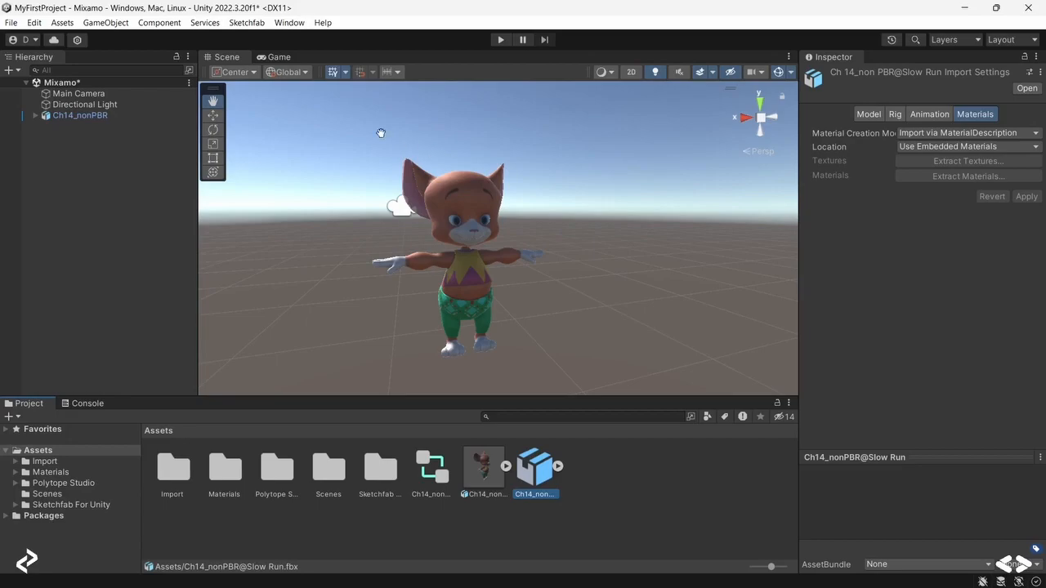
Step: Open the Animation window for Ch14_nonPBR and create a clip saved as New Animation.anim in the Assets folder
{"action": "left_click", "coordinate": [108, 113]}
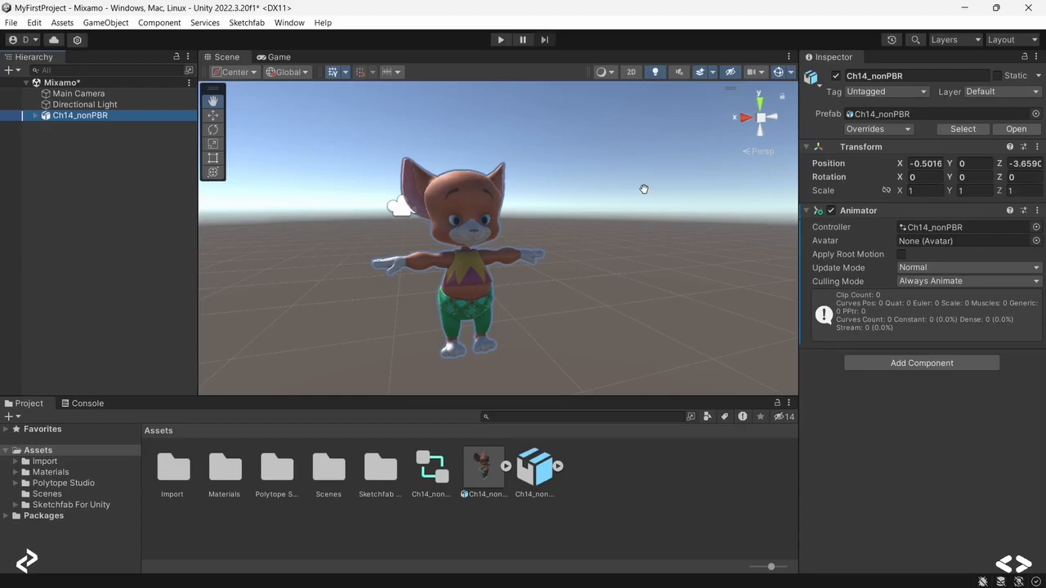
{"action": "left_click", "coordinate": [288, 25]}
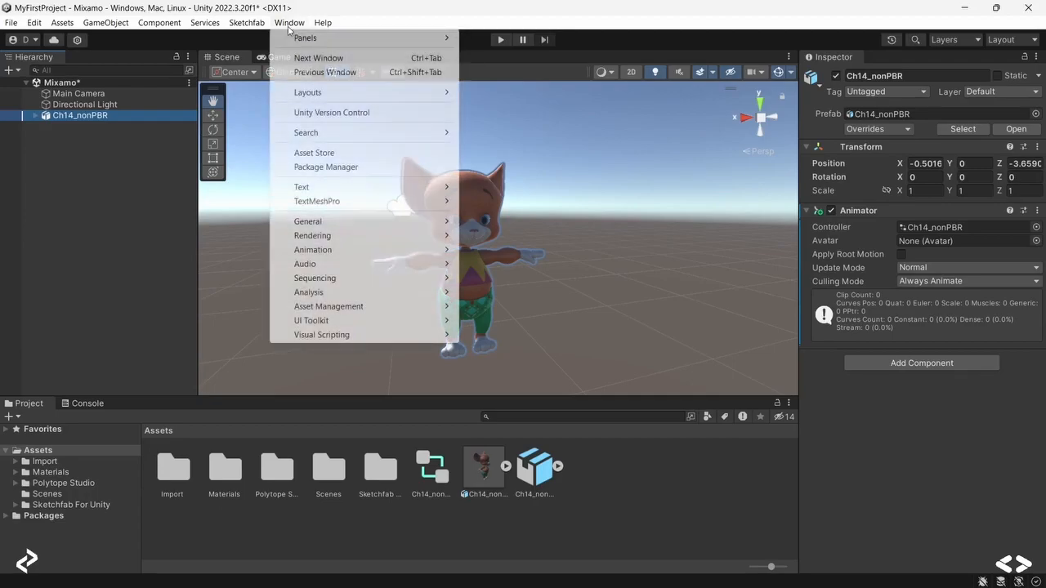
{"action": "mouse_move", "coordinate": [349, 250]}
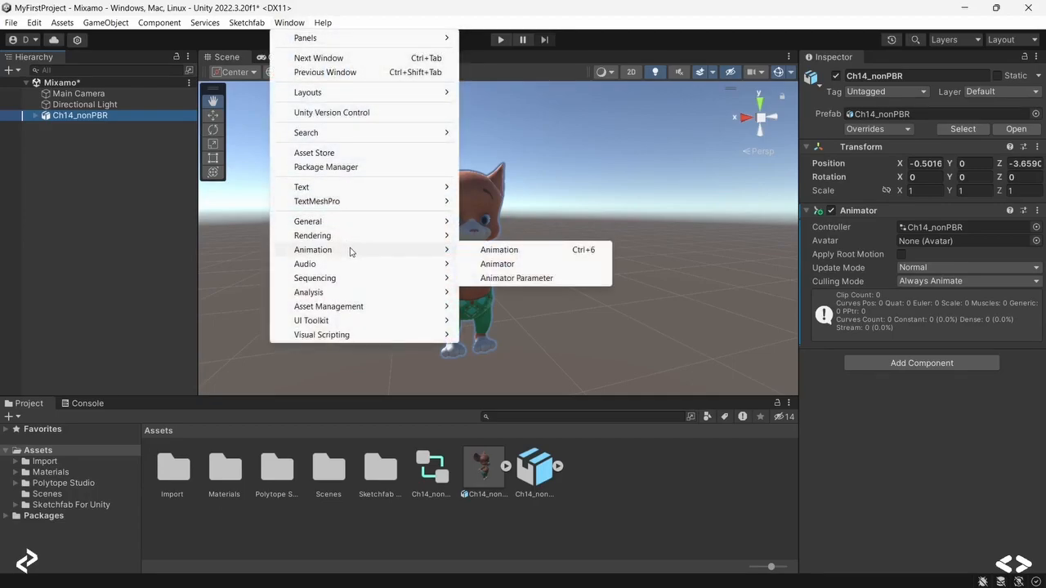
{"action": "left_click", "coordinate": [482, 256]}
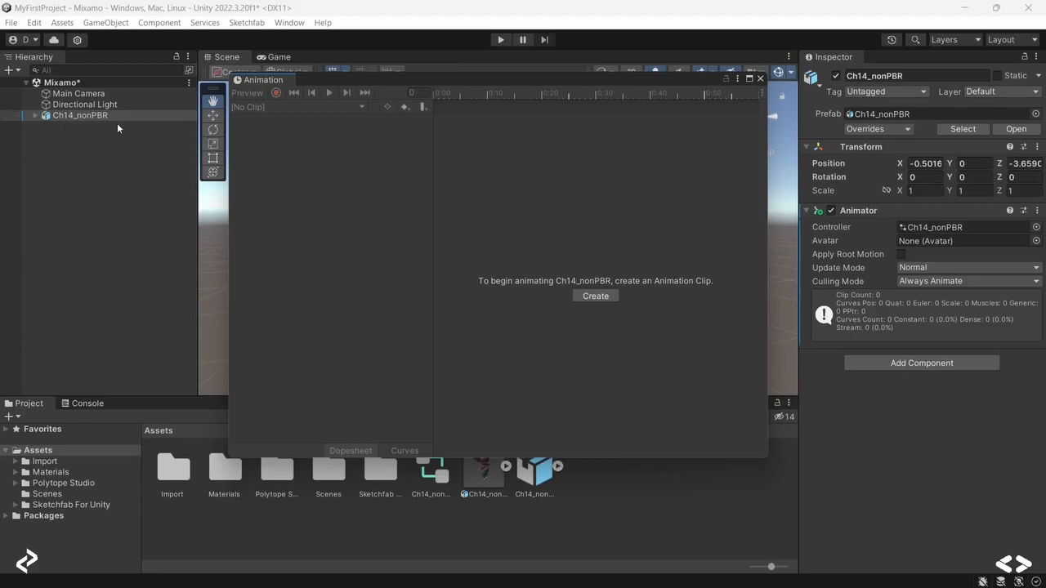
{"action": "left_click", "coordinate": [599, 297]}
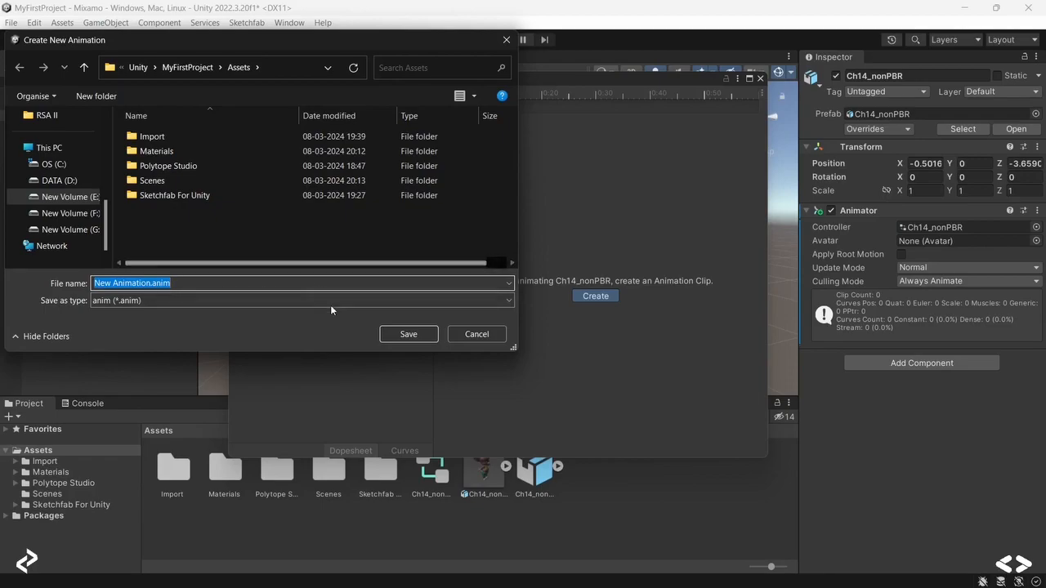
{"action": "left_click", "coordinate": [400, 337]}
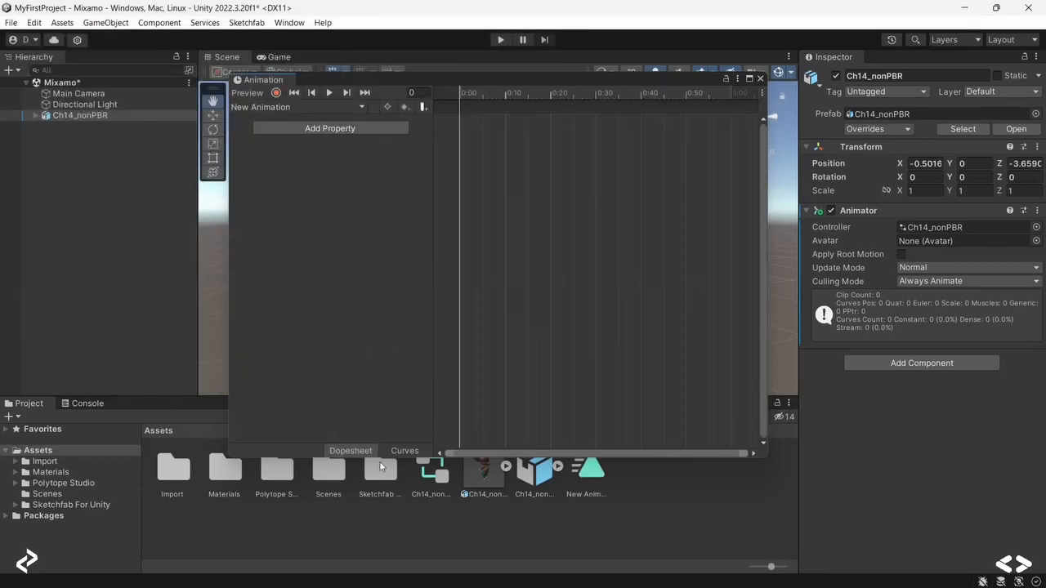
Step: Dock the floating Animation window beside the Scene and Game views
{"action": "left_click_drag", "start_coordinate": [531, 83], "coordinate": [526, 46]}
{"action": "left_click", "coordinate": [590, 470]}
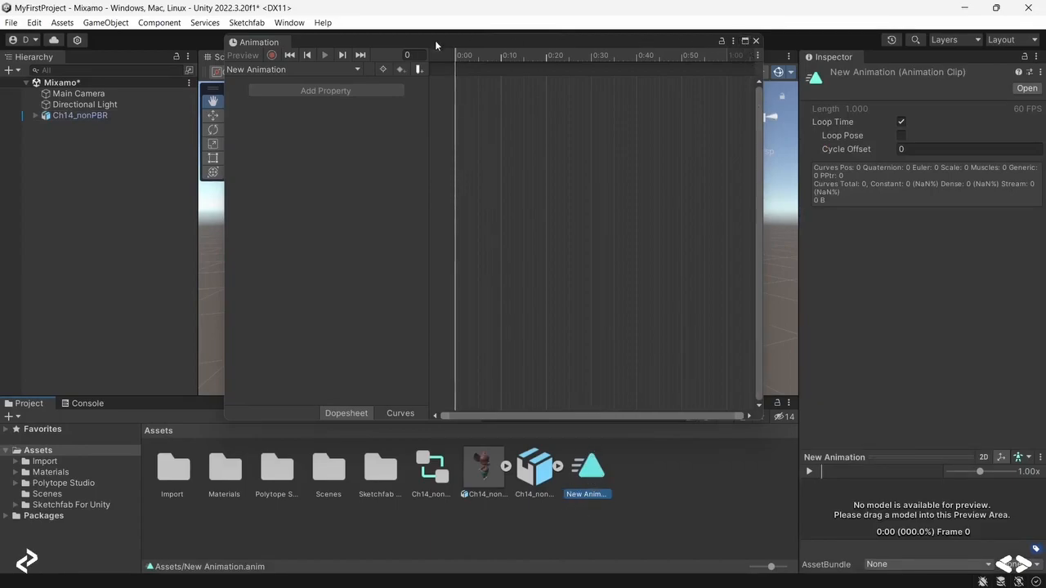
{"action": "left_click_drag", "start_coordinate": [294, 41], "coordinate": [334, 55]}
{"action": "left_click_drag", "start_coordinate": [352, 11], "coordinate": [335, 56]}
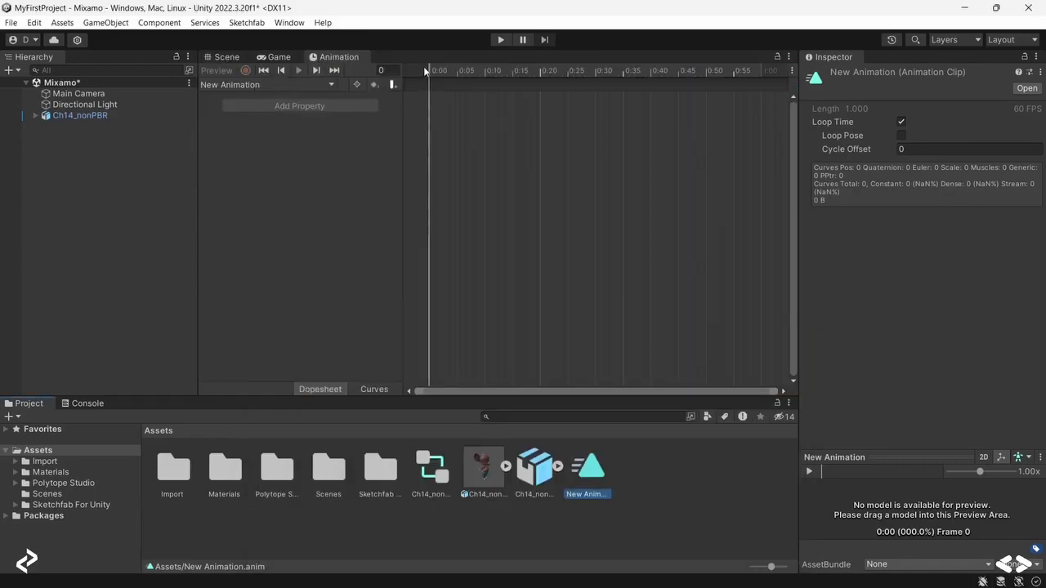
Step: Examine the clip's timeline by scrubbing the playhead between the start and past the one-second mark
{"action": "left_click", "coordinate": [457, 71]}
{"action": "left_click_drag", "start_coordinate": [478, 73], "coordinate": [564, 70]}
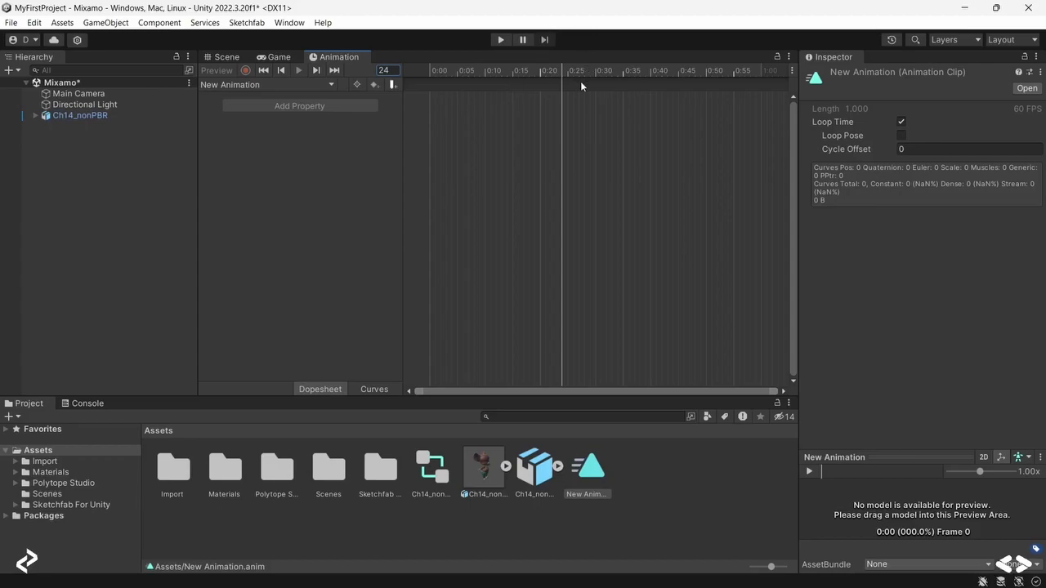
{"action": "left_click_drag", "start_coordinate": [637, 72], "coordinate": [749, 70]}
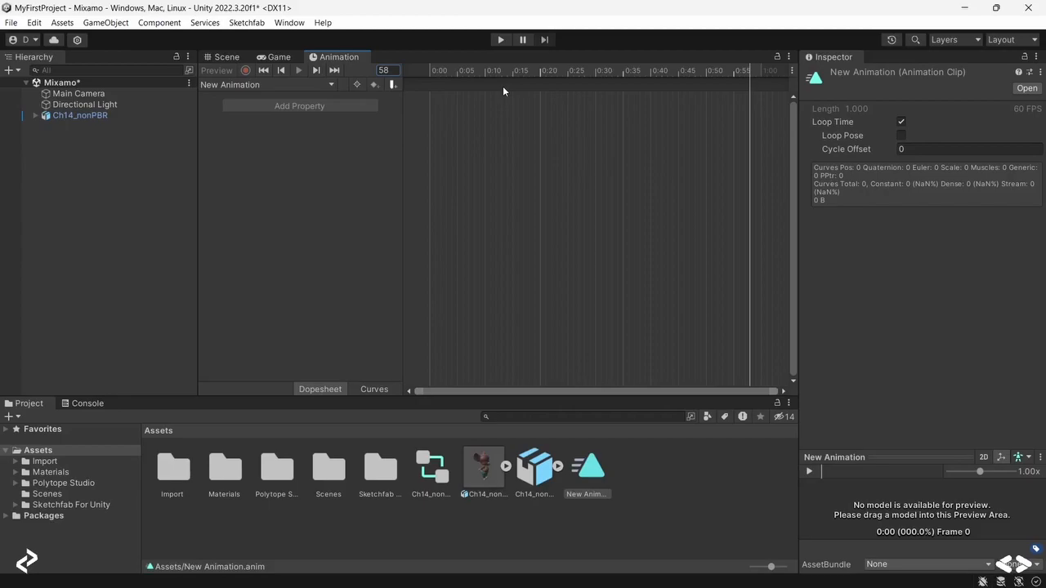
{"action": "left_click", "coordinate": [430, 70]}
{"action": "left_click", "coordinate": [384, 70]}
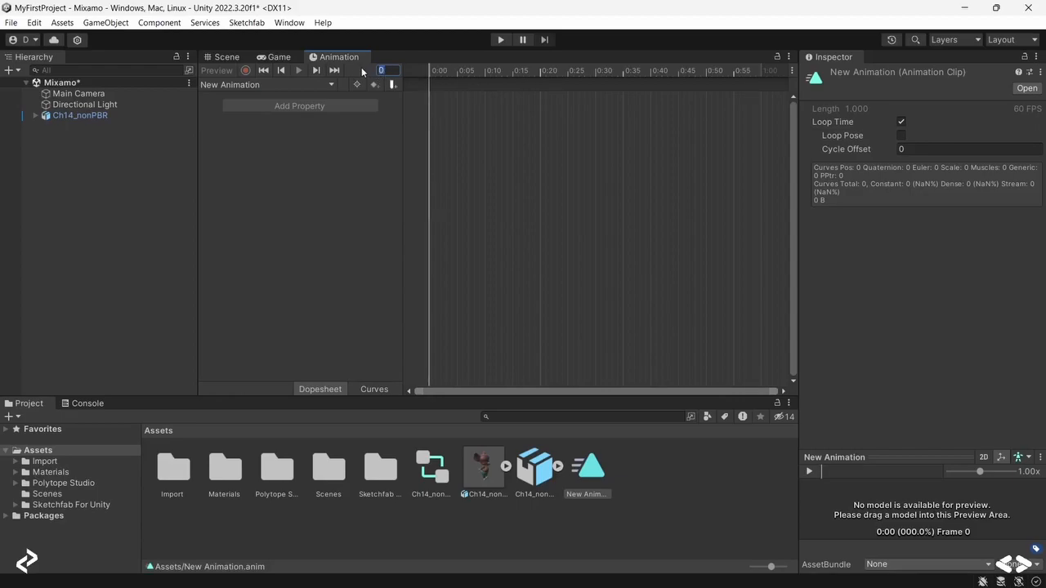
{"action": "left_click", "coordinate": [749, 70]}
{"action": "scroll", "coordinate": [683, 126], "scroll_direction": "down", "scroll_amount": 3}
{"action": "left_click_drag", "start_coordinate": [732, 67], "coordinate": [672, 74]}
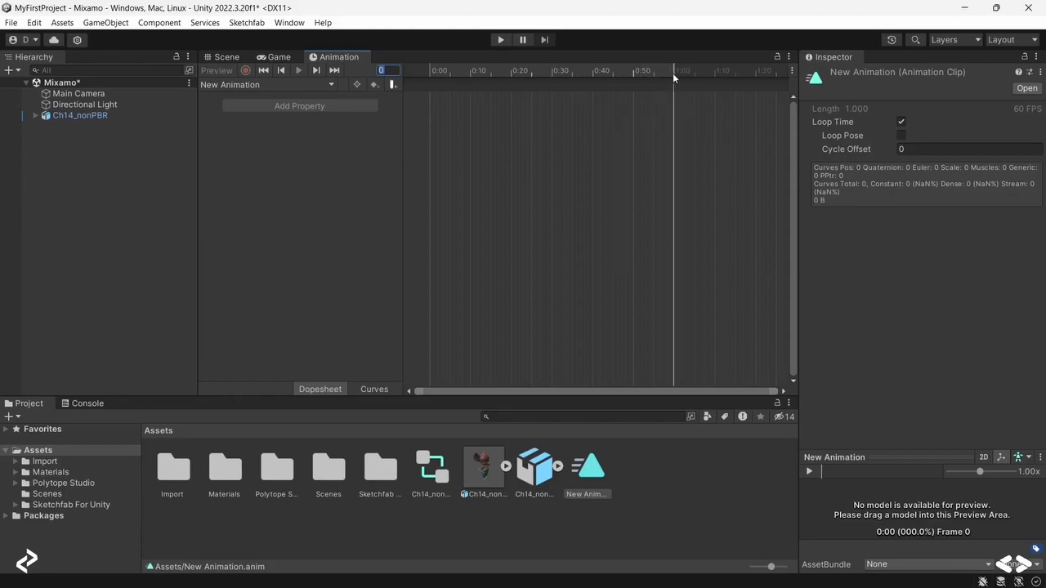
{"action": "left_click", "coordinate": [384, 123]}
{"action": "left_click_drag", "start_coordinate": [594, 64], "coordinate": [733, 69]}
{"action": "left_click", "coordinate": [673, 69]}
{"action": "left_click", "coordinate": [515, 74]}
{"action": "left_click", "coordinate": [437, 74]}
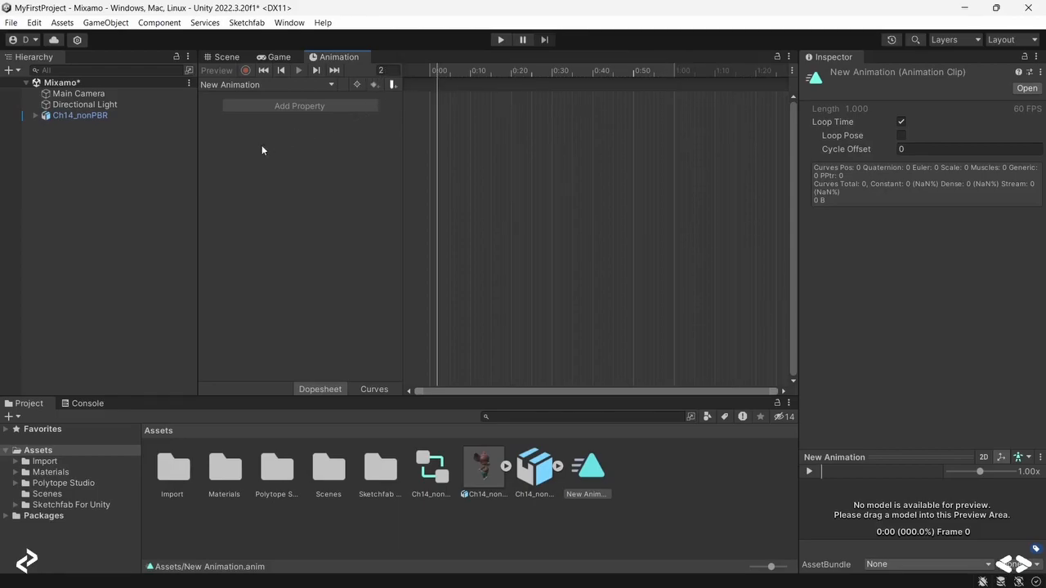
Step: Add the Transform Position property of Ch14_nonPBR to the clip and expand its X, Y and Z channels at frame 0
{"action": "left_click", "coordinate": [72, 118]}
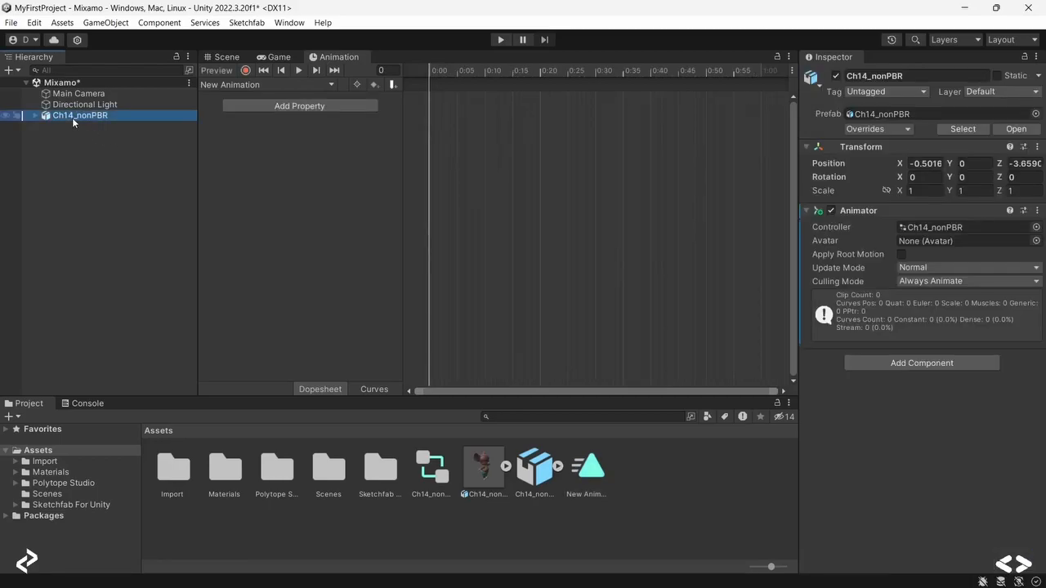
{"action": "left_click", "coordinate": [297, 106]}
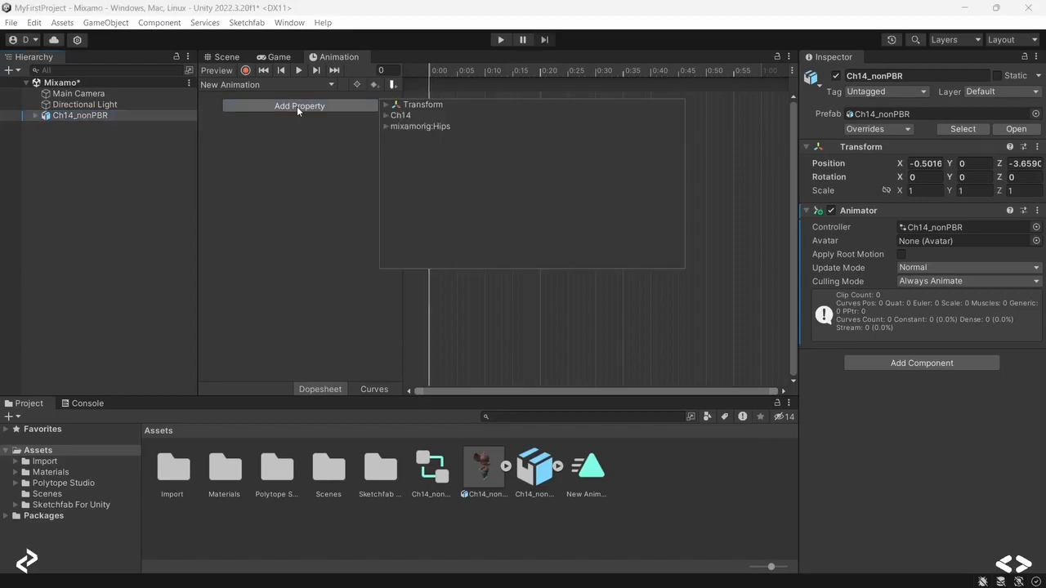
{"action": "left_click", "coordinate": [385, 104]}
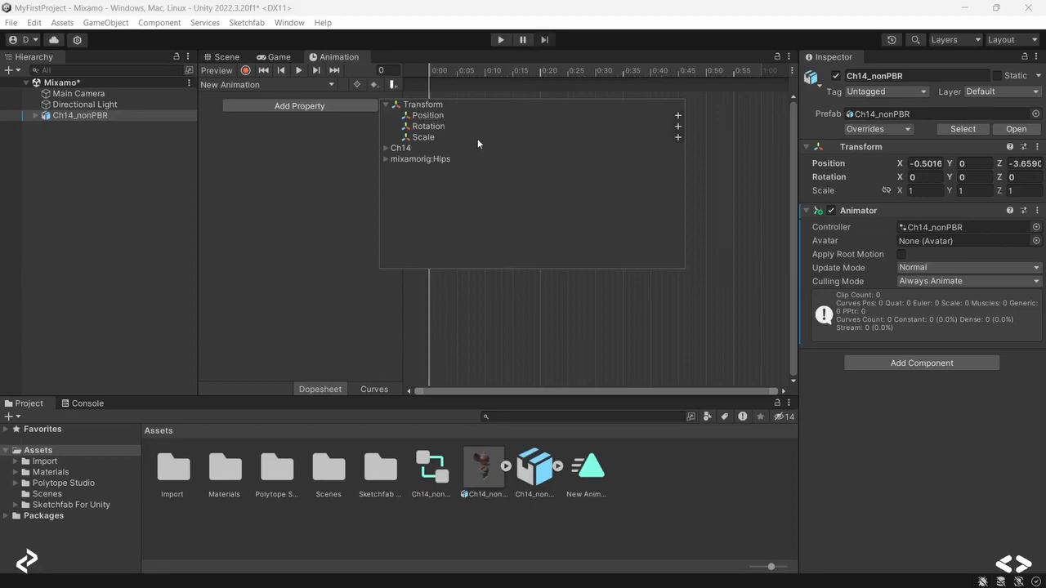
{"action": "left_click", "coordinate": [677, 115]}
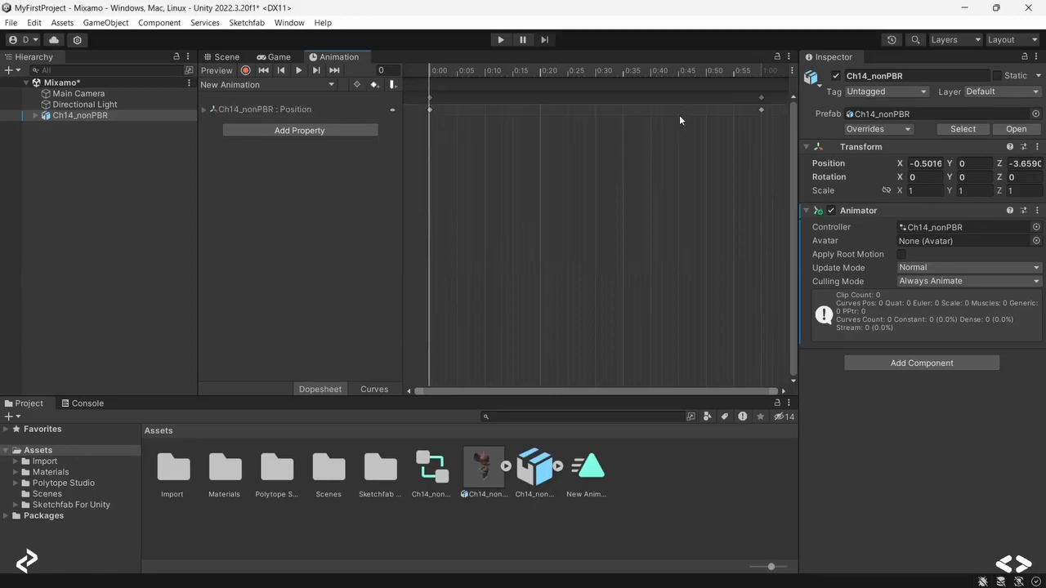
{"action": "left_click", "coordinate": [203, 109]}
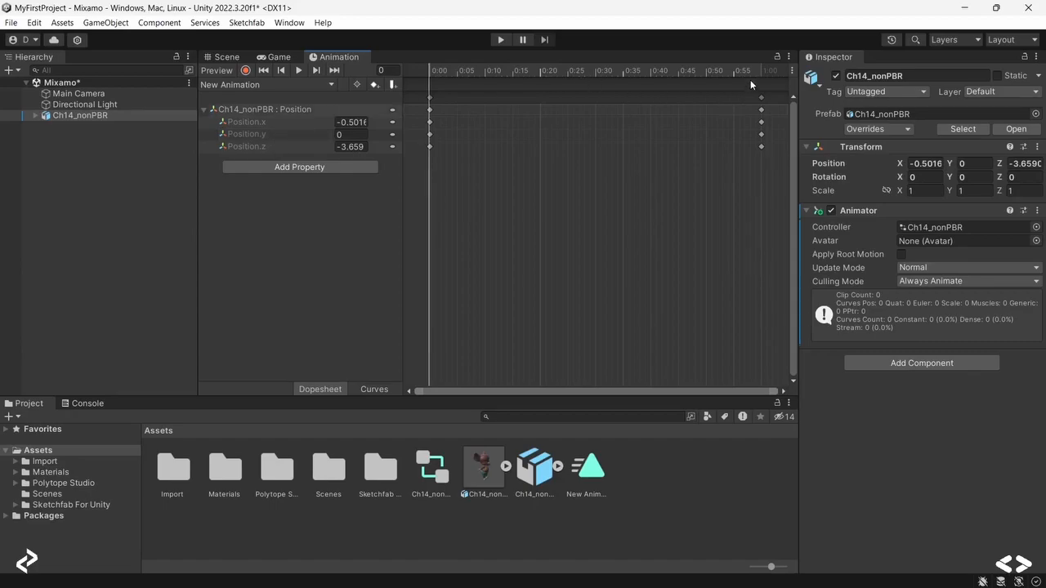
{"action": "left_click", "coordinate": [253, 124]}
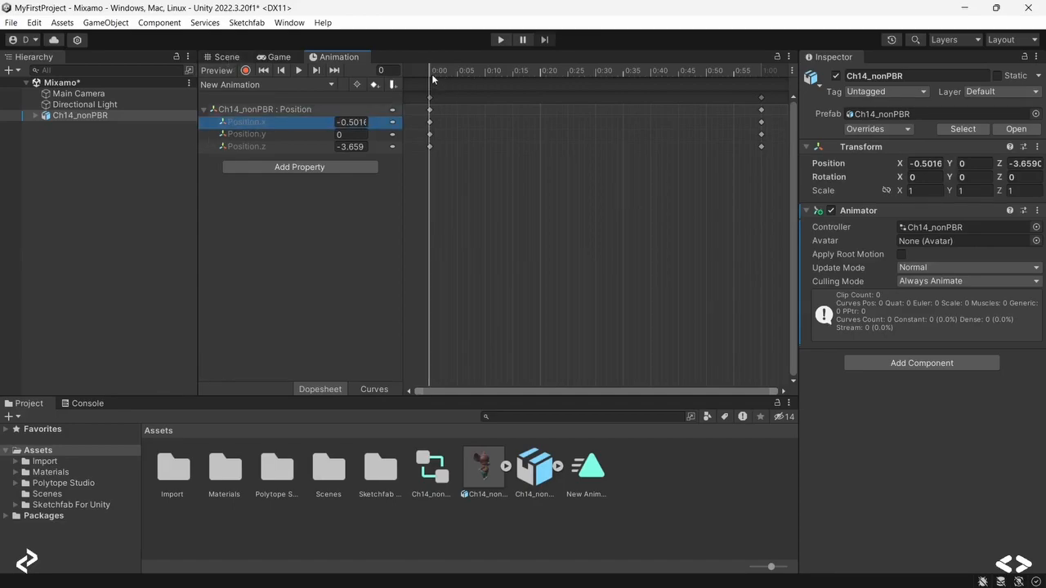
{"action": "left_click", "coordinate": [389, 70]}
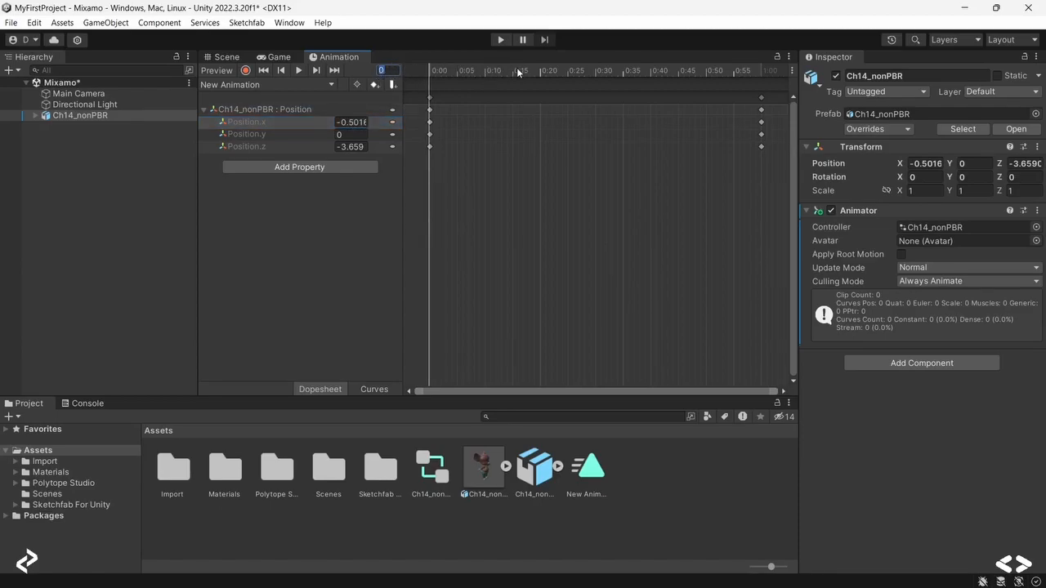
{"action": "key", "text": "Return"}
Step: Reset the Transform of Ch14_nonPBR and frame the character in the Scene view
{"action": "left_click", "coordinate": [229, 57]}
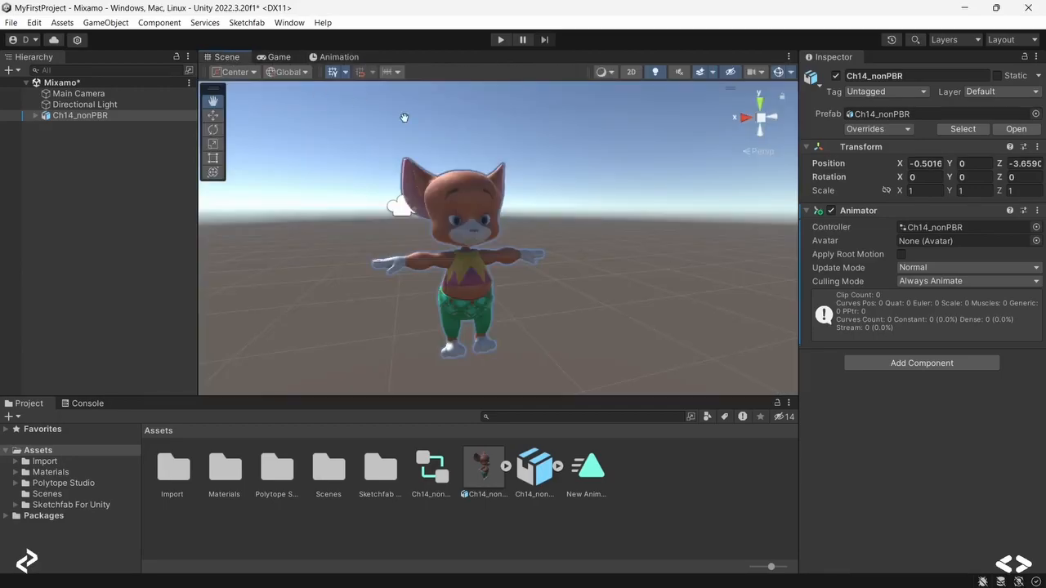
{"action": "left_click", "coordinate": [137, 118]}
{"action": "left_click", "coordinate": [1037, 148]}
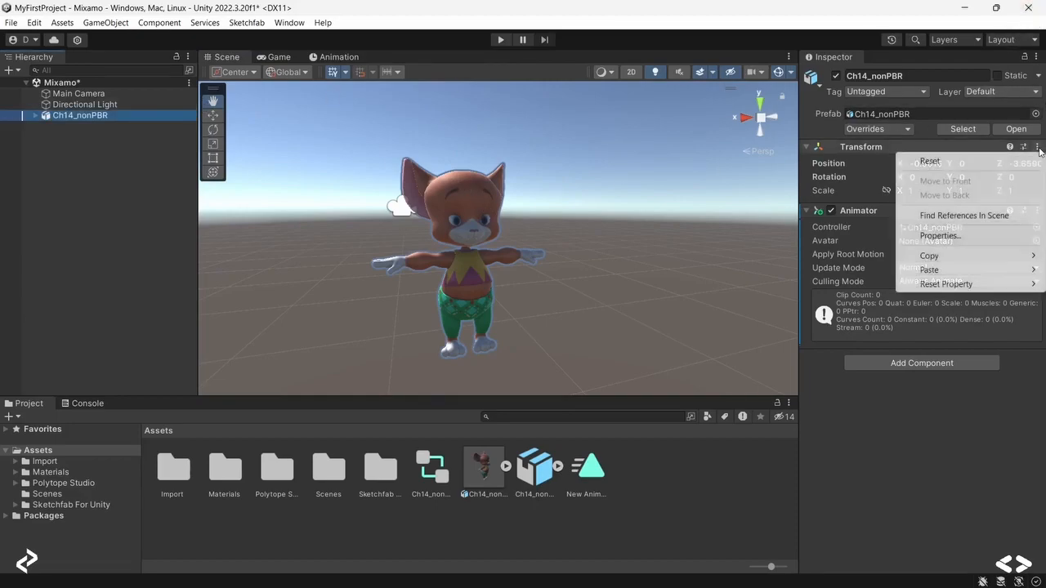
{"action": "left_click", "coordinate": [978, 161]}
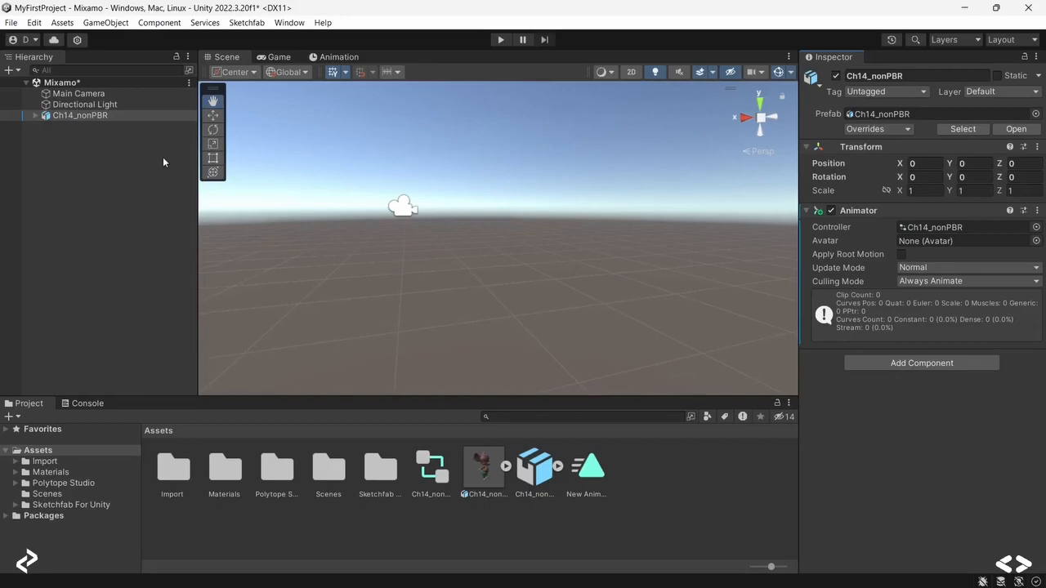
{"action": "double_click", "coordinate": [149, 115]}
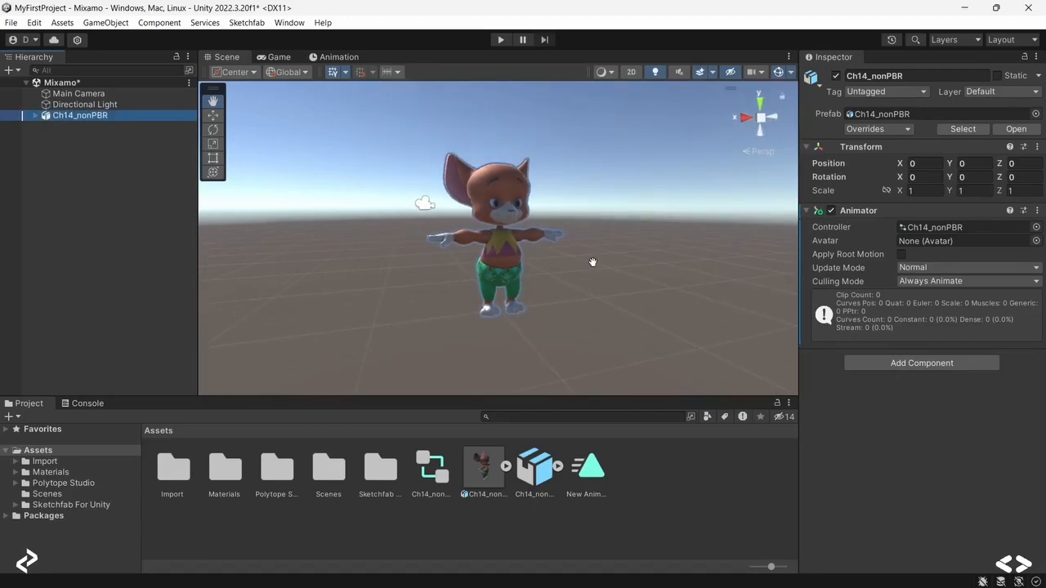
{"action": "scroll", "coordinate": [567, 240], "scroll_direction": "down", "scroll_amount": 1}
Step: Set Position.x and Position.z to 0 in the New Animation clip at frame 0
{"action": "left_click", "coordinate": [336, 59]}
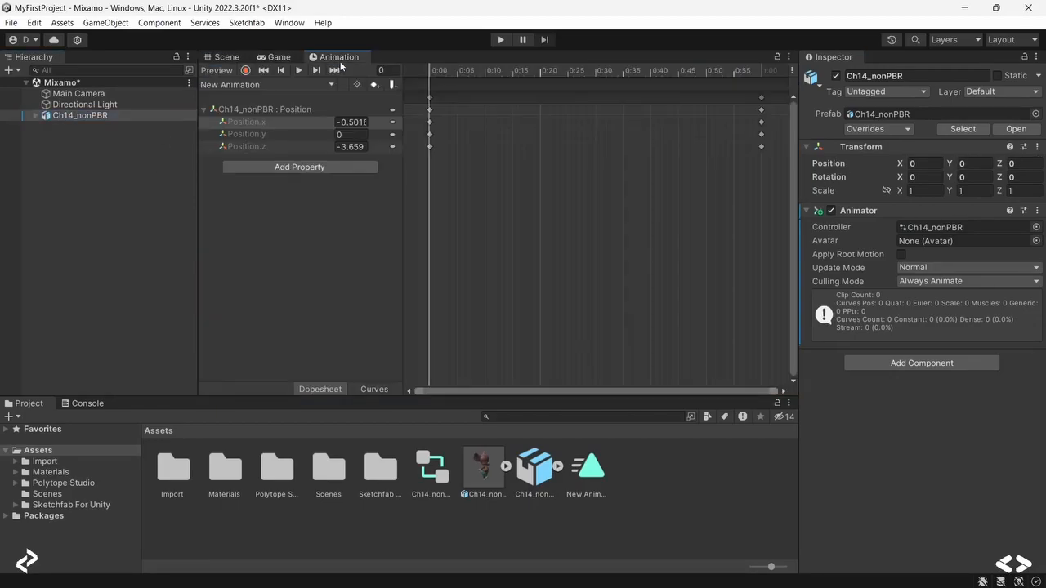
{"action": "left_click", "coordinate": [366, 122]}
{"action": "type", "text": "0"}
{"action": "left_click", "coordinate": [348, 149]}
{"action": "type", "text": "0"}
{"action": "left_click", "coordinate": [252, 233]}
Step: Key the character's position at frame 30 with X 0.5, Y 0 and Z 0.5
{"action": "left_click", "coordinate": [388, 71]}
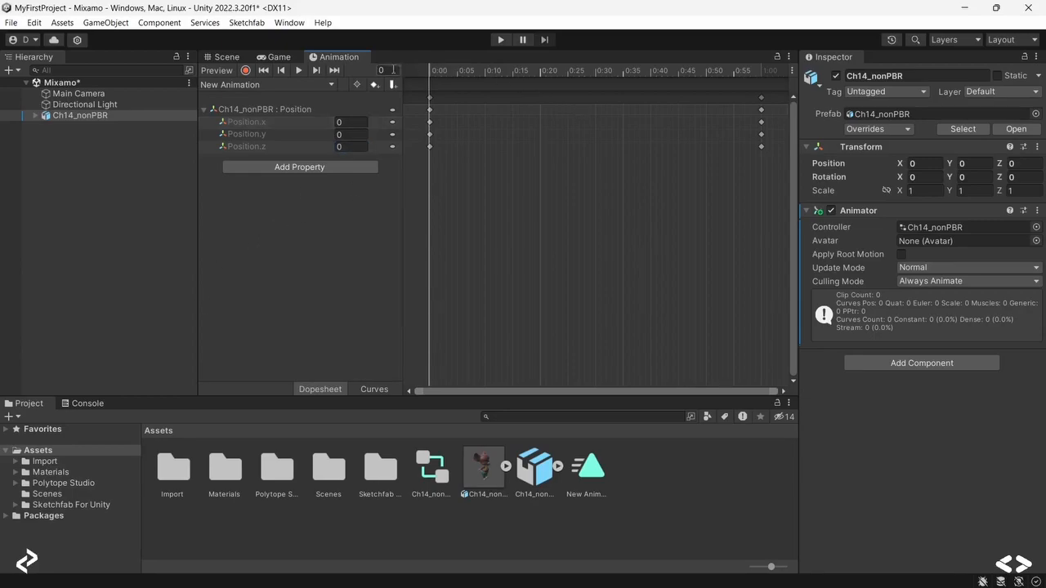
{"action": "type", "text": "30"}
{"action": "key", "text": "Return"}
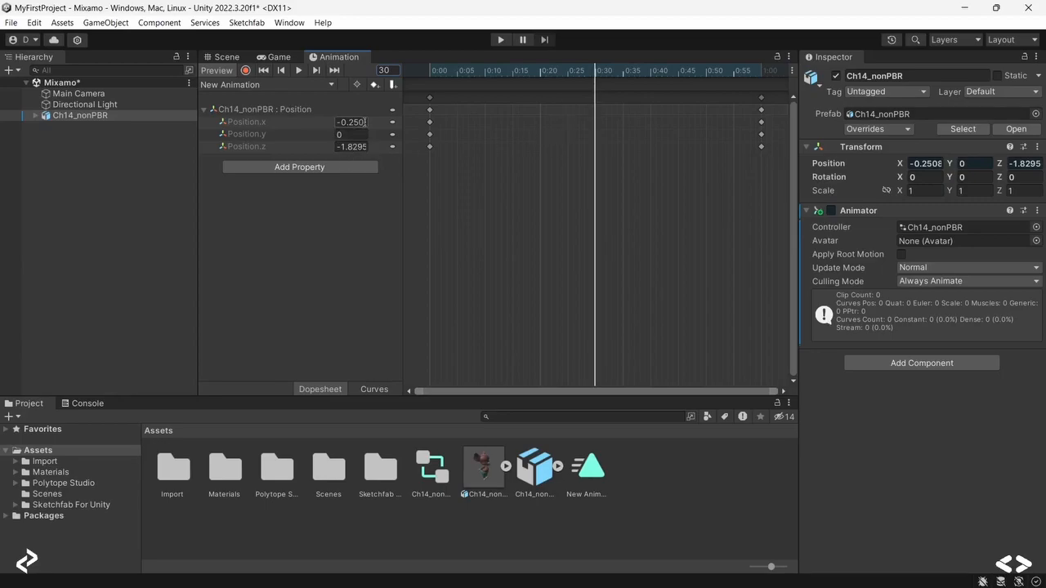
{"action": "left_click_drag", "start_coordinate": [364, 121], "coordinate": [337, 132]}
{"action": "key", "text": "BackSpace"}
{"action": "key", "text": "BackSpace"}
{"action": "key", "text": "BackSpace"}
{"action": "type", "text": "0.5"}
{"action": "left_click", "coordinate": [362, 147]}
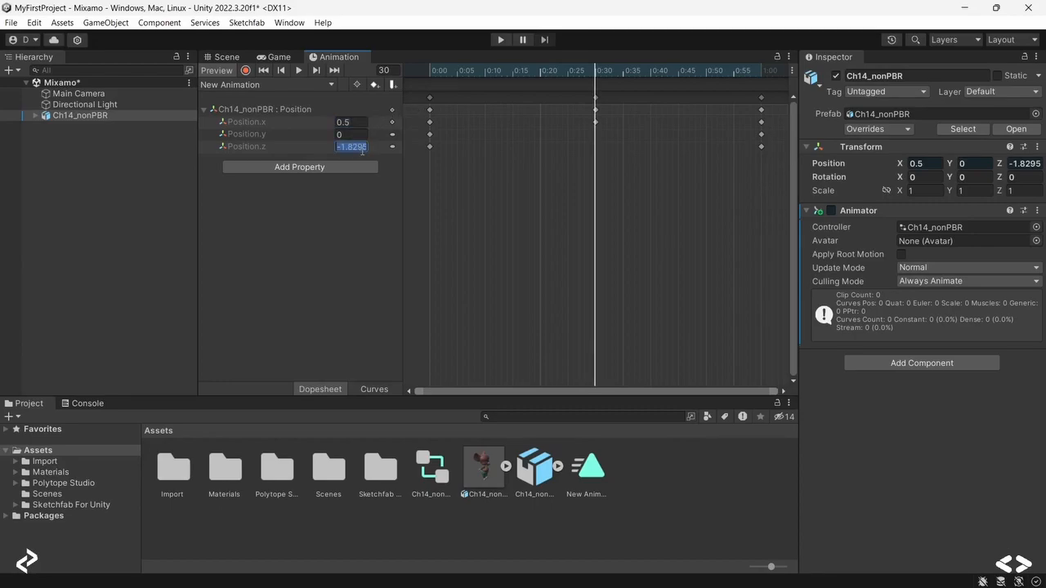
{"action": "type", "text": "0.5"}
{"action": "left_click", "coordinate": [350, 135]}
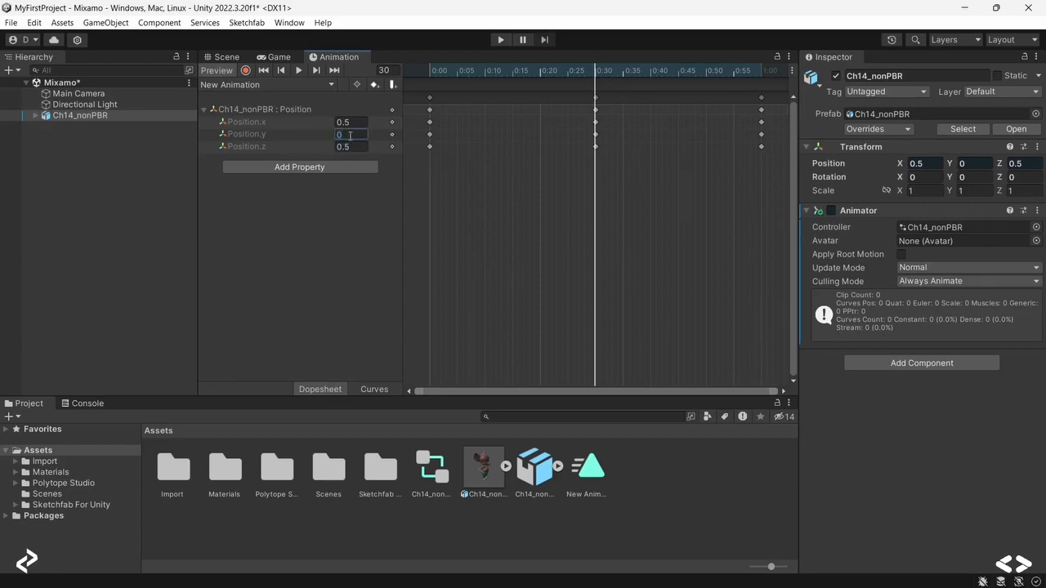
{"action": "left_click", "coordinate": [555, 133]}
Step: Set the character's Position.x and Position.z to 0 at frame 60
{"action": "double_click", "coordinate": [384, 70]}
{"action": "type", "text": "60"}
{"action": "key", "text": "Return"}
{"action": "left_click", "coordinate": [351, 122]}
{"action": "type", "text": "-"}
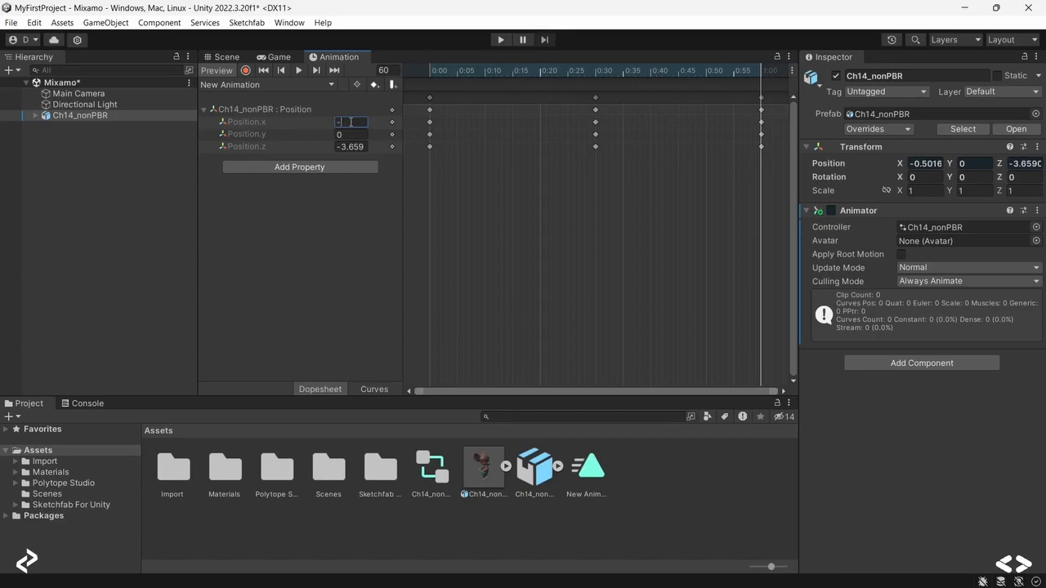
{"action": "key", "text": "BackSpace"}
{"action": "left_click", "coordinate": [351, 147]}
{"action": "key", "text": "BackSpace"}
{"action": "left_click", "coordinate": [357, 135]}
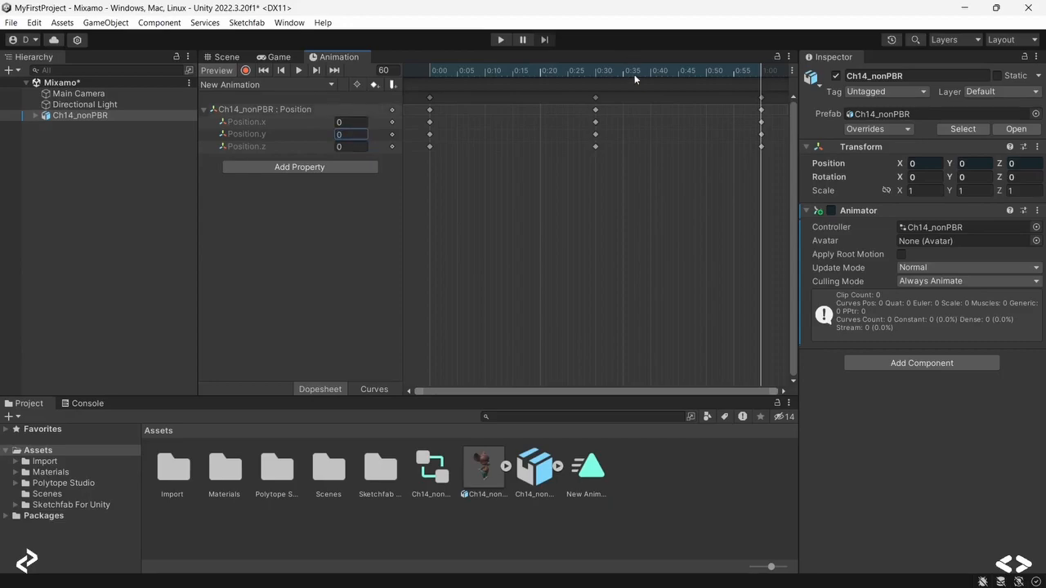
{"action": "mouse_move", "coordinate": [742, 75]}
{"action": "left_mouse_down"}
{"action": "mouse_move", "coordinate": [434, 74]}
{"action": "mouse_move", "coordinate": [768, 65]}
{"action": "mouse_move", "coordinate": [759, 60]}
{"action": "mouse_move", "coordinate": [506, 80]}
{"action": "mouse_move", "coordinate": [442, 73]}
{"action": "mouse_move", "coordinate": [761, 73]}
{"action": "left_mouse_up"}
Step: Dock the Animation window beside the Project and Console windows and return the playhead to frame 0
{"action": "left_click", "coordinate": [222, 57]}
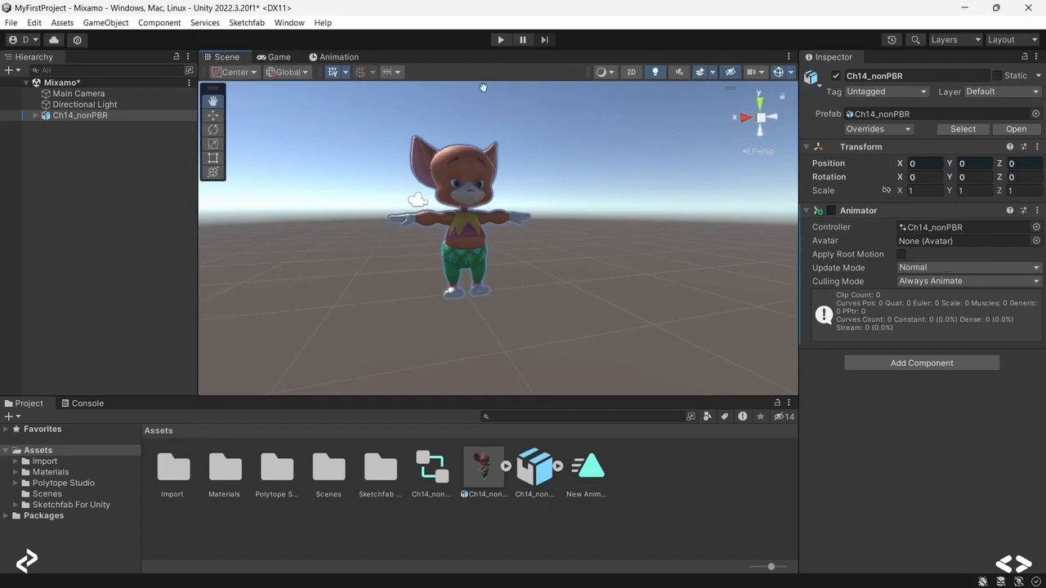
{"action": "left_click", "coordinate": [339, 57]}
{"action": "left_click_drag", "start_coordinate": [339, 57], "coordinate": [129, 421]}
{"action": "left_click_drag", "start_coordinate": [493, 417], "coordinate": [232, 429]}
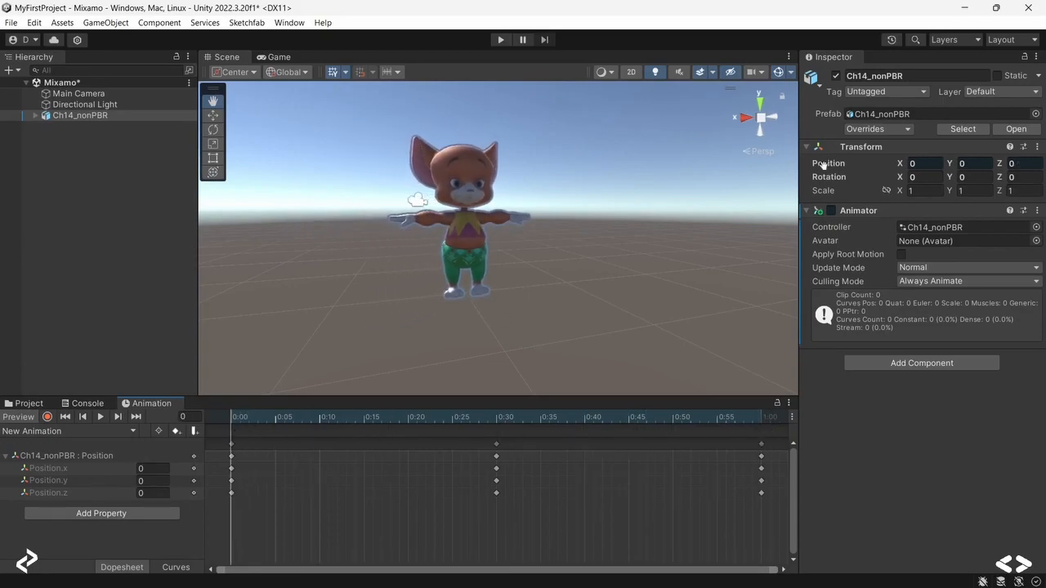
Step: Shift the Directional Light along the X axis in a top view so it clears the character, and reselect the character
{"action": "scroll", "coordinate": [471, 196], "scroll_direction": "down", "scroll_amount": 5}
{"action": "left_click", "coordinate": [761, 104]}
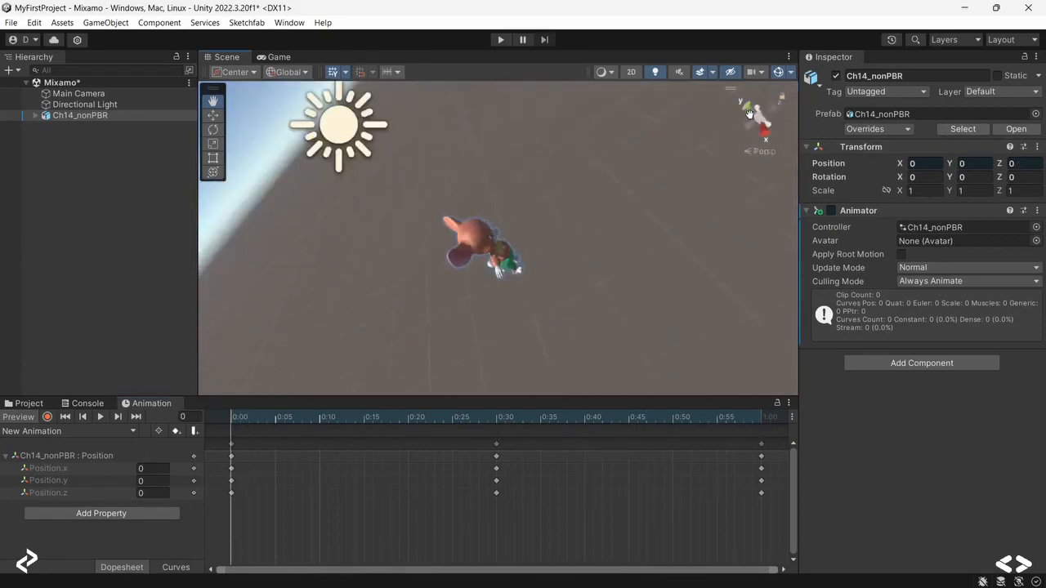
{"action": "key", "text": "f"}
{"action": "key", "text": "w"}
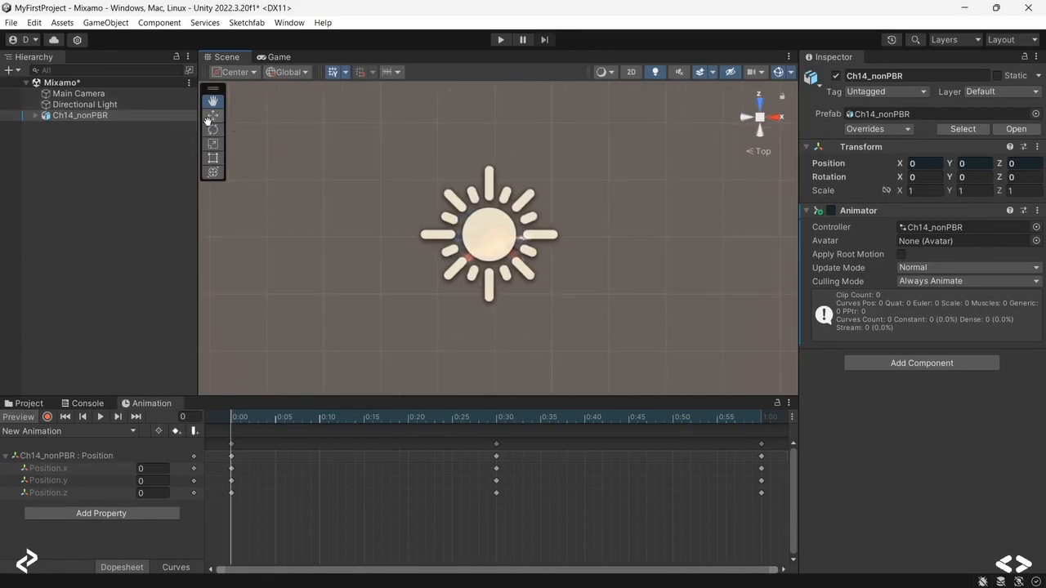
{"action": "left_click_drag", "start_coordinate": [529, 238], "coordinate": [647, 239]}
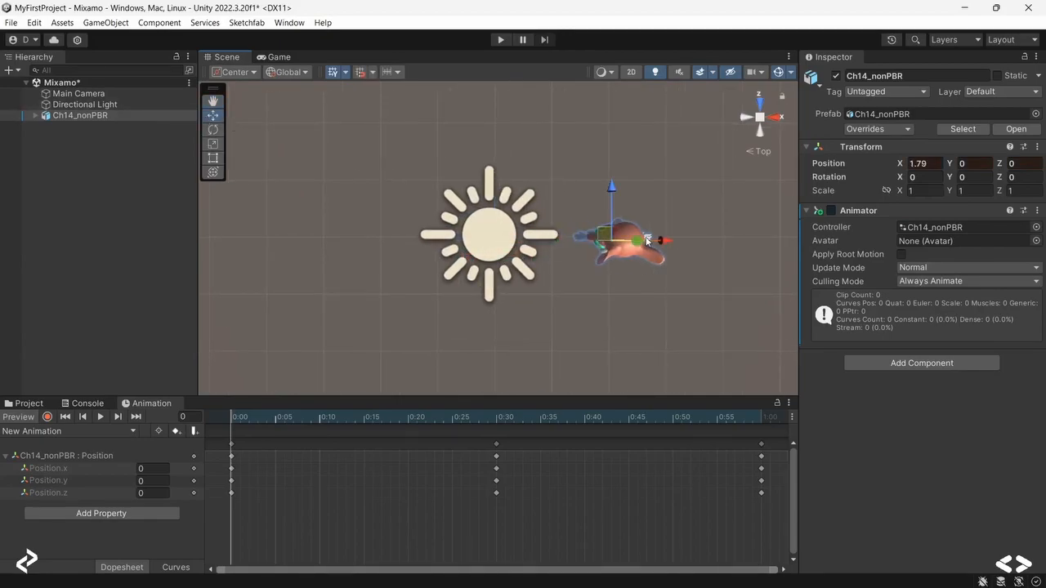
{"action": "key", "text": "ctrl+z"}
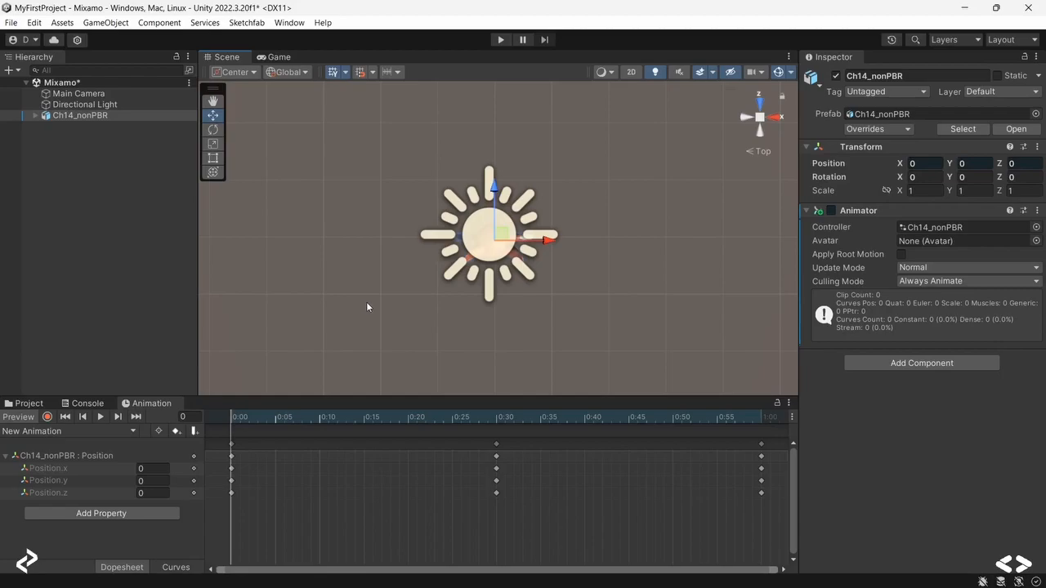
{"action": "left_click", "coordinate": [478, 269]}
{"action": "left_click_drag", "start_coordinate": [546, 234], "coordinate": [727, 235]}
{"action": "left_click", "coordinate": [470, 234]}
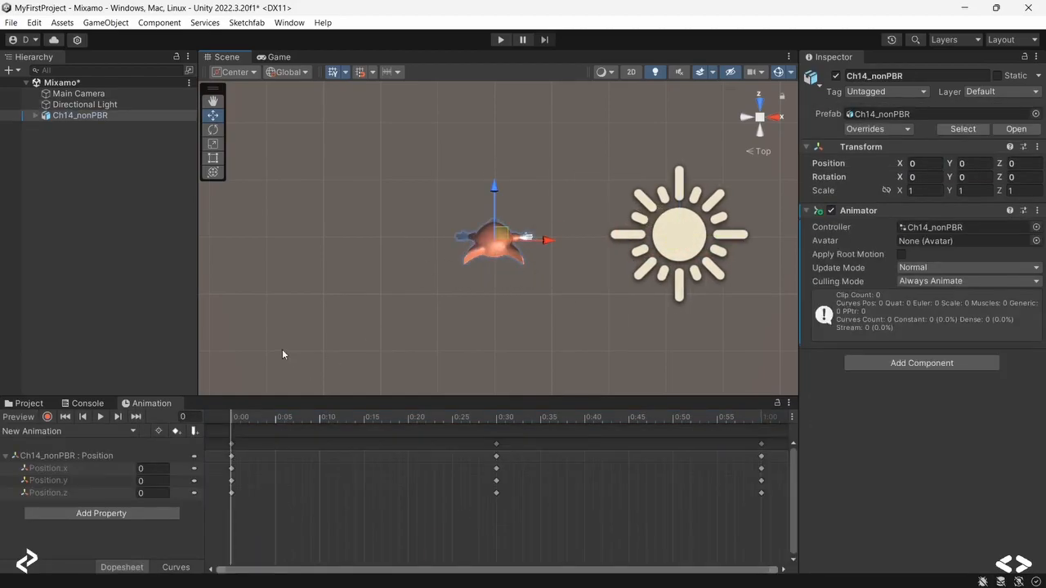
Step: Return the playhead to frame 0 and locate the controller assigned to the character's Animator among the project assets
{"action": "mouse_move", "coordinate": [242, 419]}
{"action": "left_mouse_down"}
{"action": "mouse_move", "coordinate": [759, 433]}
{"action": "mouse_move", "coordinate": [228, 420]}
{"action": "left_mouse_up"}
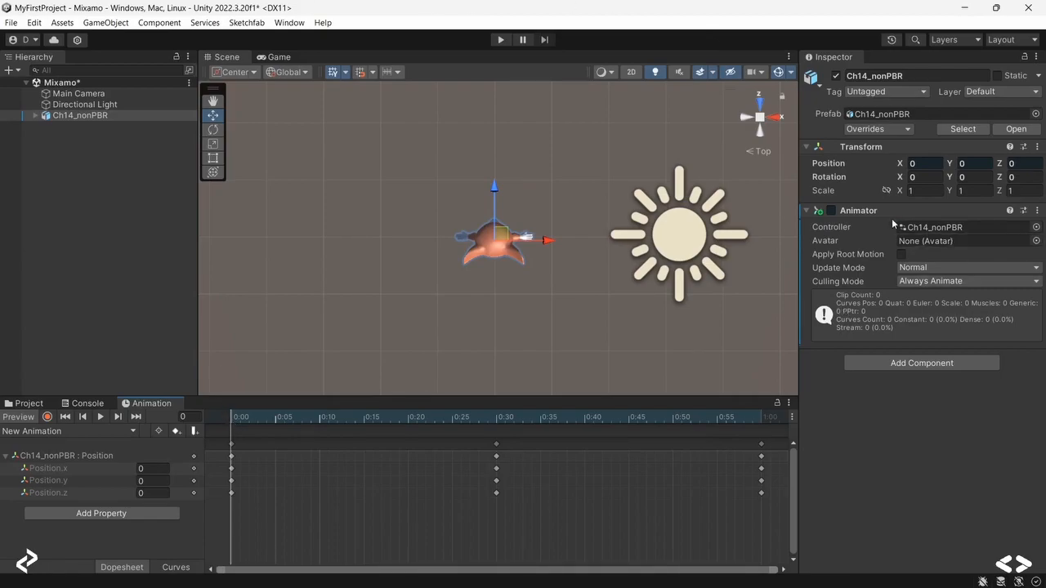
{"action": "left_click_drag", "start_coordinate": [845, 214], "coordinate": [878, 216]}
{"action": "left_click", "coordinate": [960, 229]}
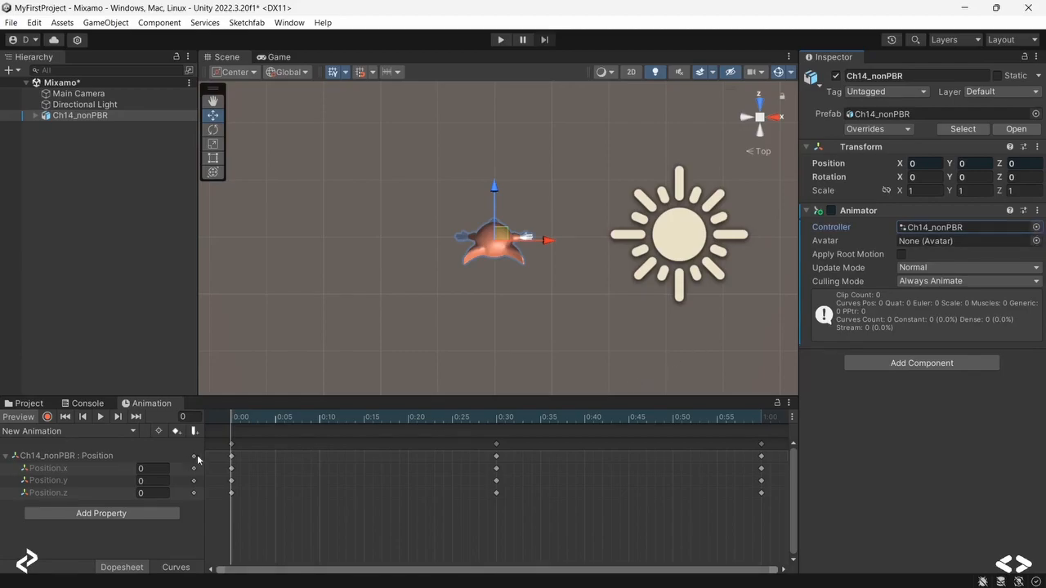
{"action": "left_click", "coordinate": [29, 404]}
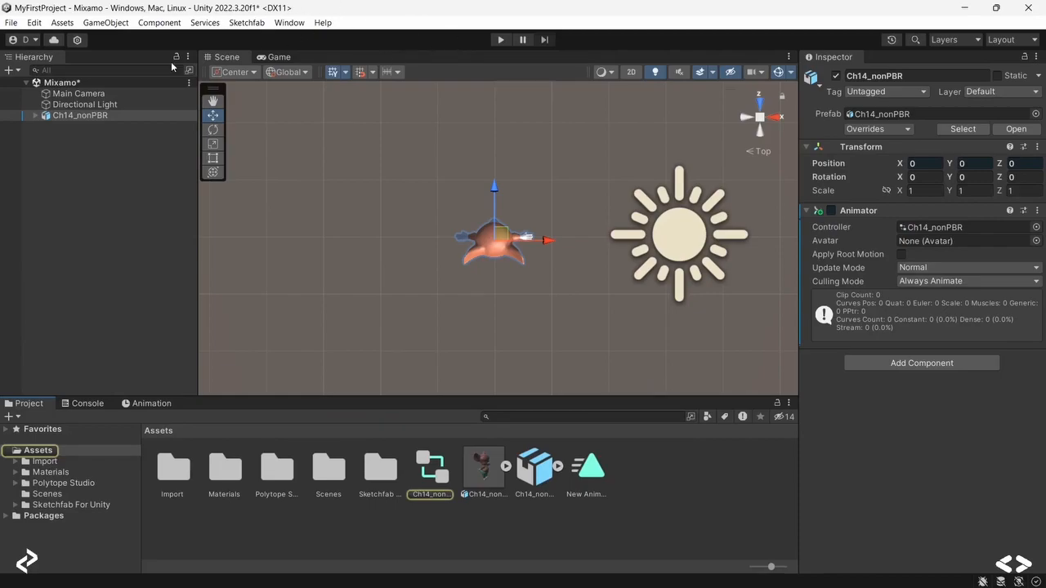
Step: Play the scene in the Game view to check the character's position animation, and return to the Scene view
{"action": "left_click", "coordinate": [278, 57]}
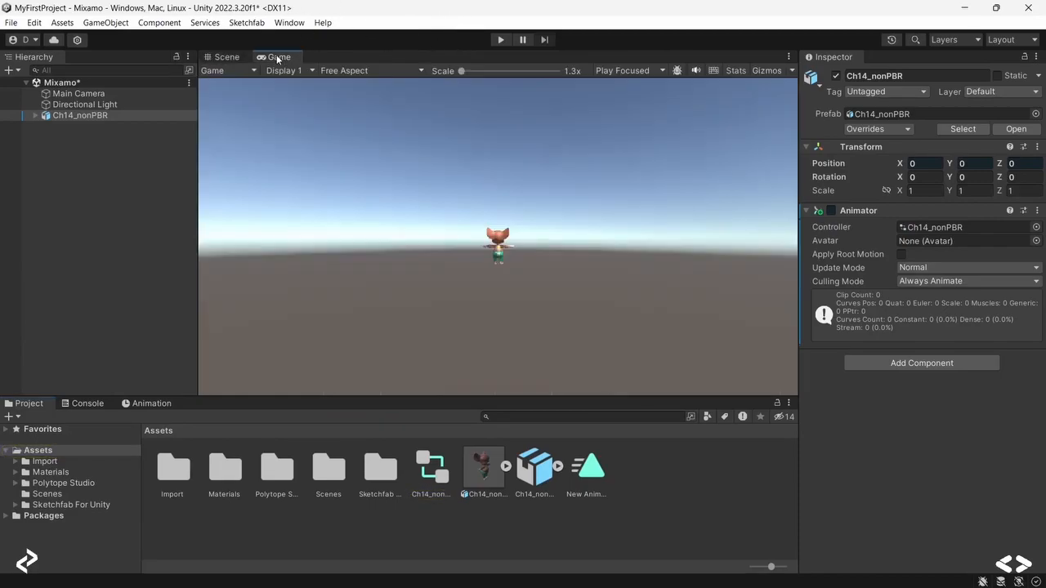
{"action": "left_click", "coordinate": [502, 40]}
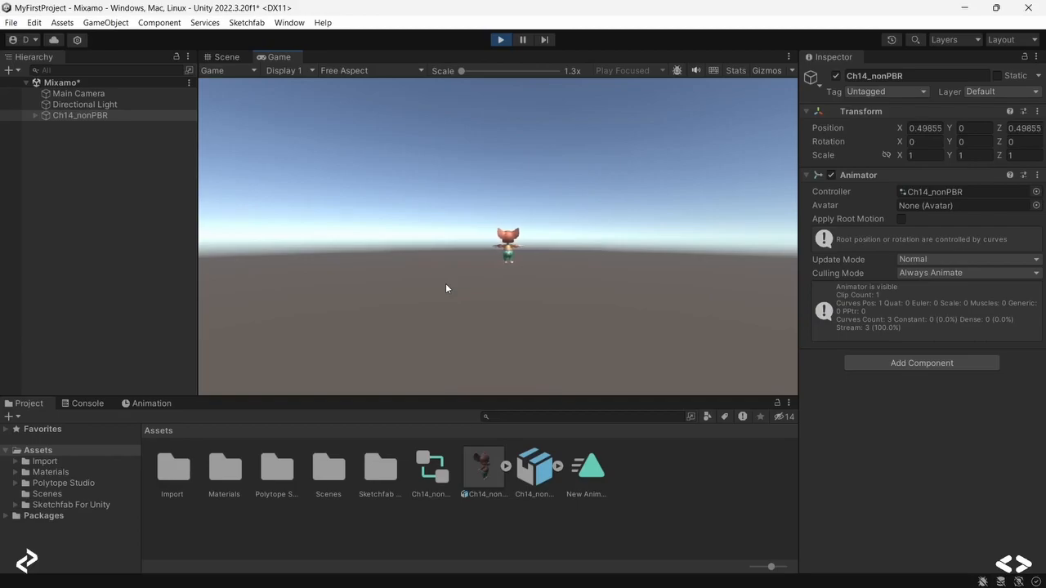
{"action": "left_click", "coordinate": [502, 40]}
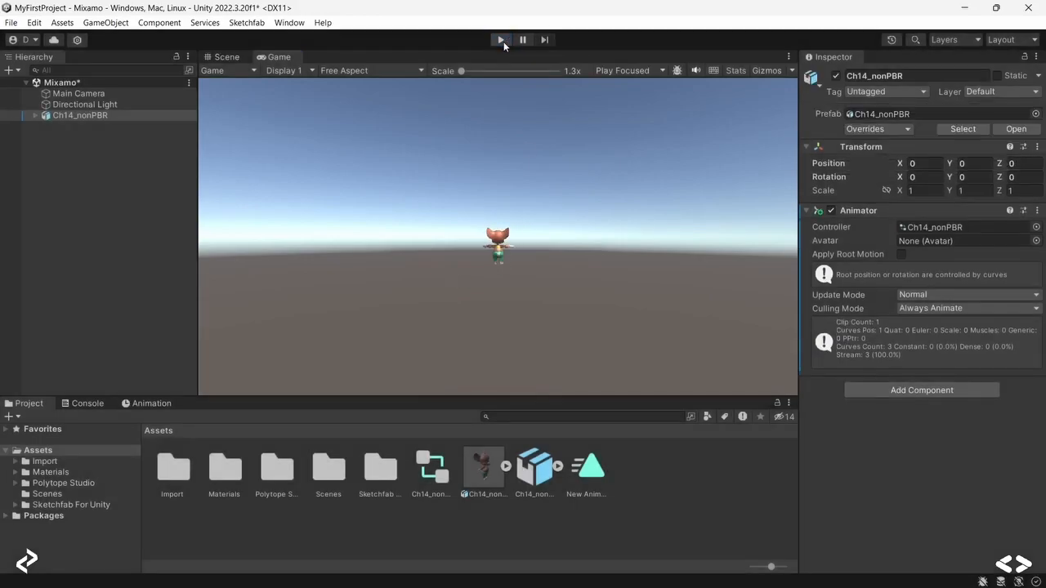
{"action": "left_click", "coordinate": [225, 56]}
Step: Review which controllers can be assigned to the Animator component of Ch14_nonPBR
{"action": "left_click", "coordinate": [87, 117]}
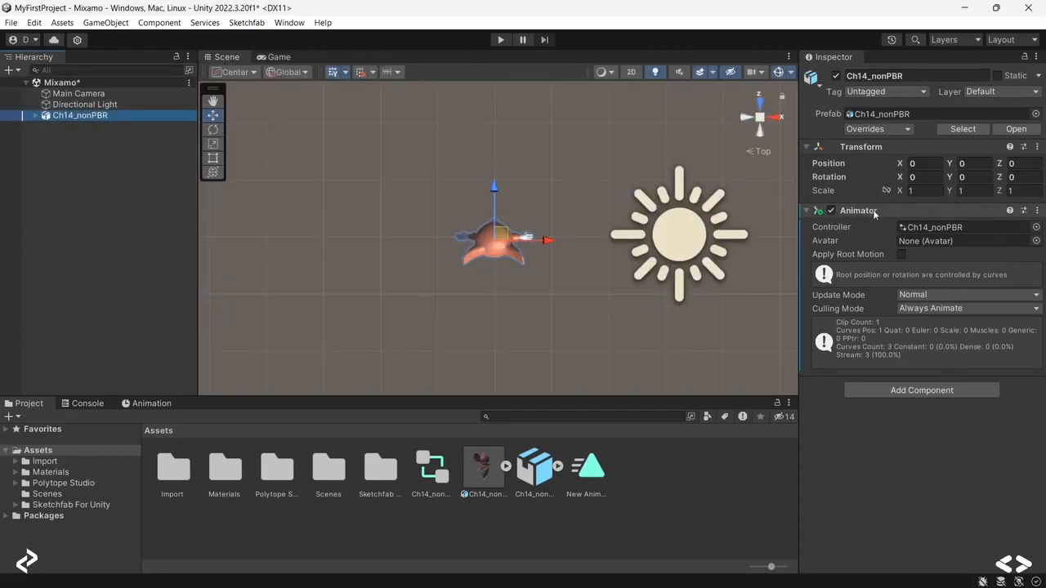
{"action": "left_click", "coordinate": [932, 228]}
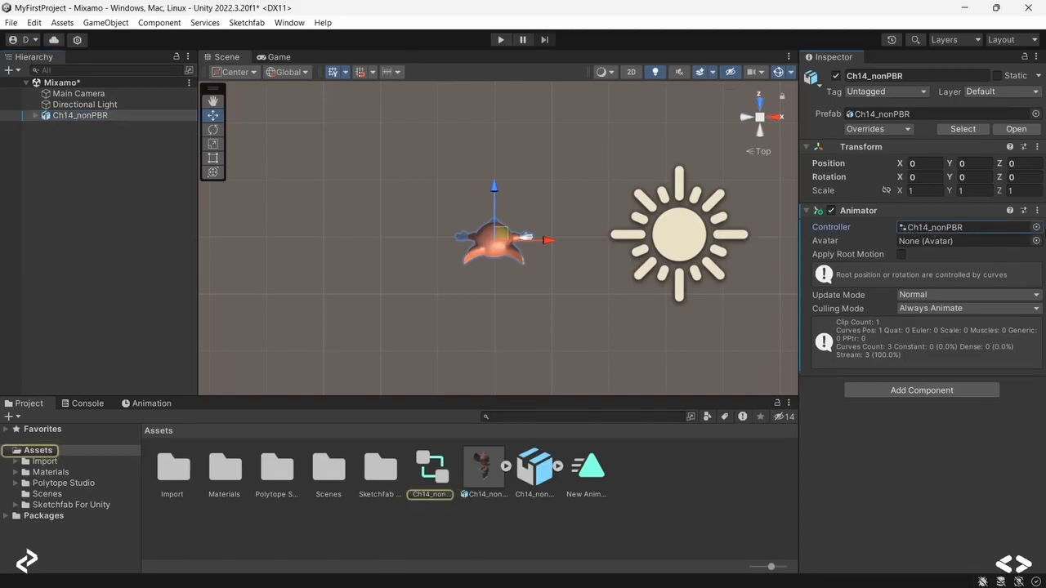
{"action": "left_click", "coordinate": [1036, 227]}
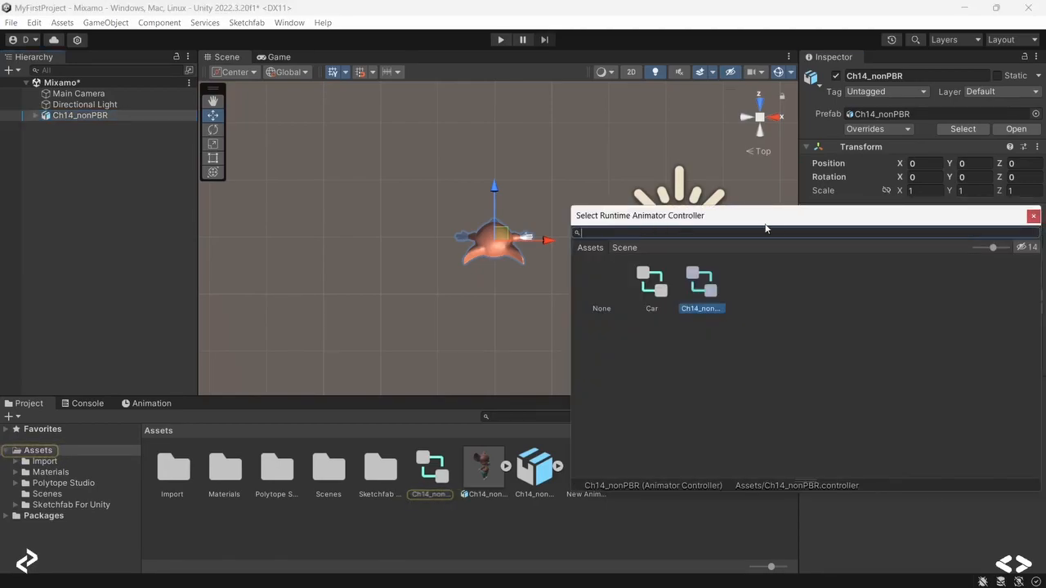
{"action": "left_click", "coordinate": [1033, 215]}
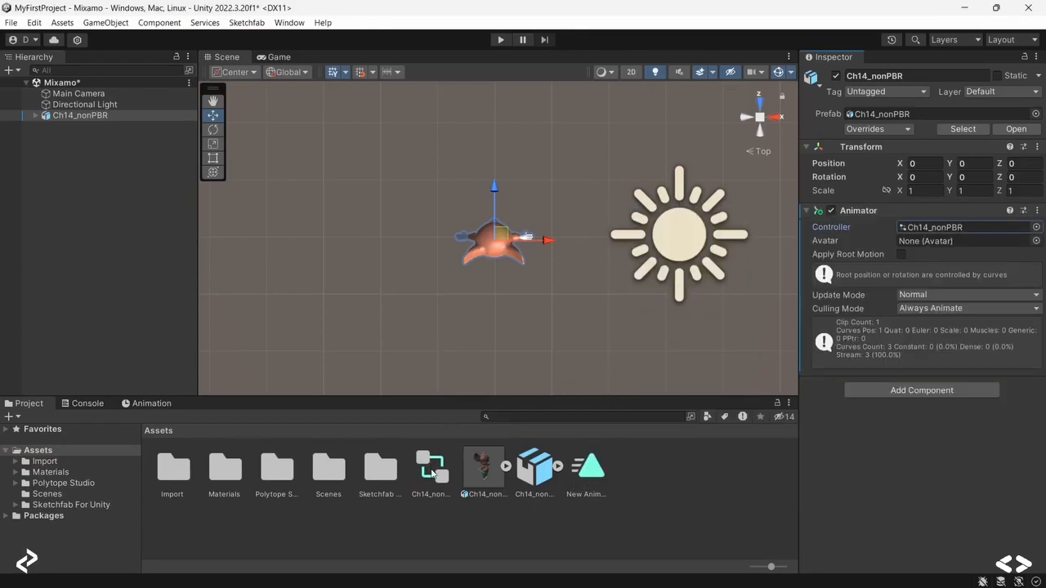
Step: Open the Ch14_nonPBR animator controller and spread its New Animation and Entry nodes apart in the state graph
{"action": "double_click", "coordinate": [435, 477]}
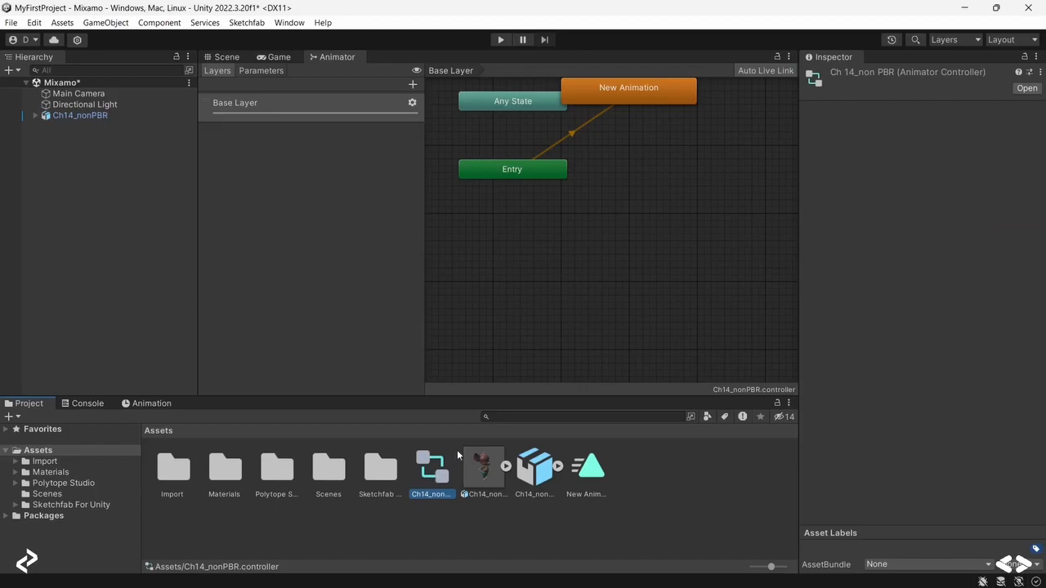
{"action": "left_click_drag", "start_coordinate": [677, 82], "coordinate": [681, 268]}
{"action": "left_click_drag", "start_coordinate": [510, 158], "coordinate": [533, 156]}
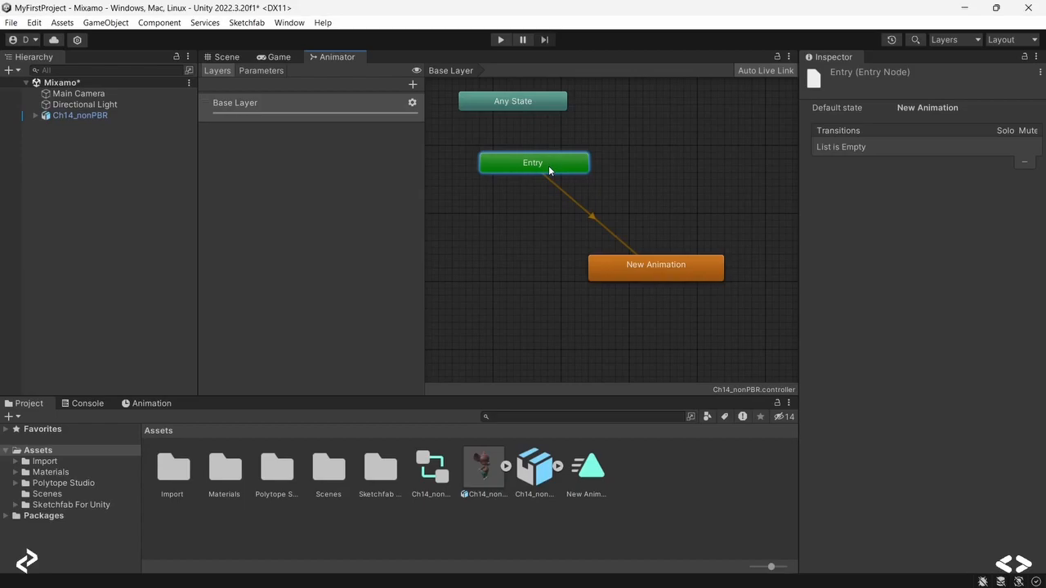
{"action": "left_click_drag", "start_coordinate": [549, 170], "coordinate": [547, 163]}
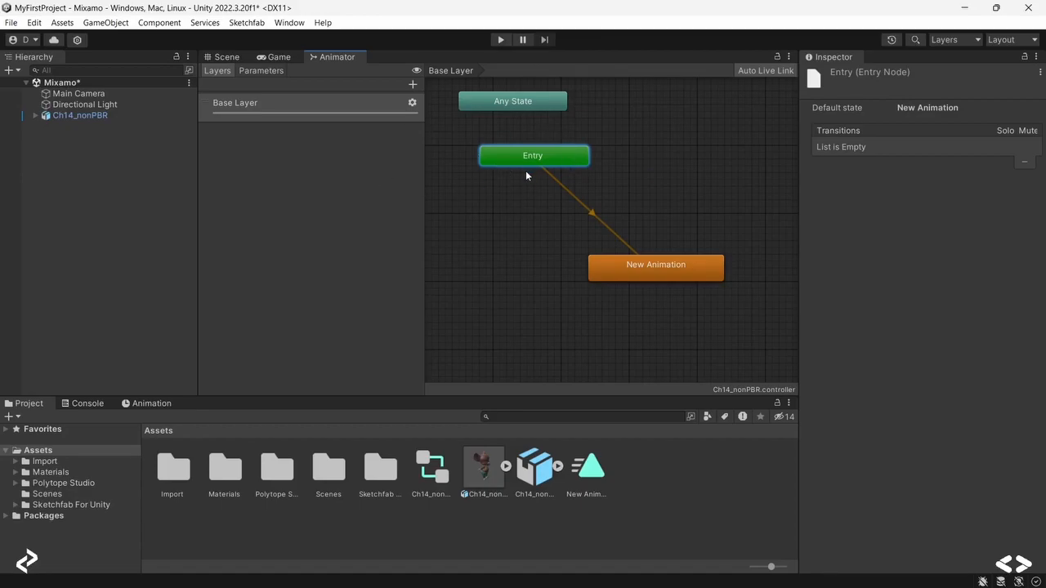
Step: Inspect the Entry transition and the New Animation state, including which clips are available for its Motion setting
{"action": "left_click", "coordinate": [564, 188]}
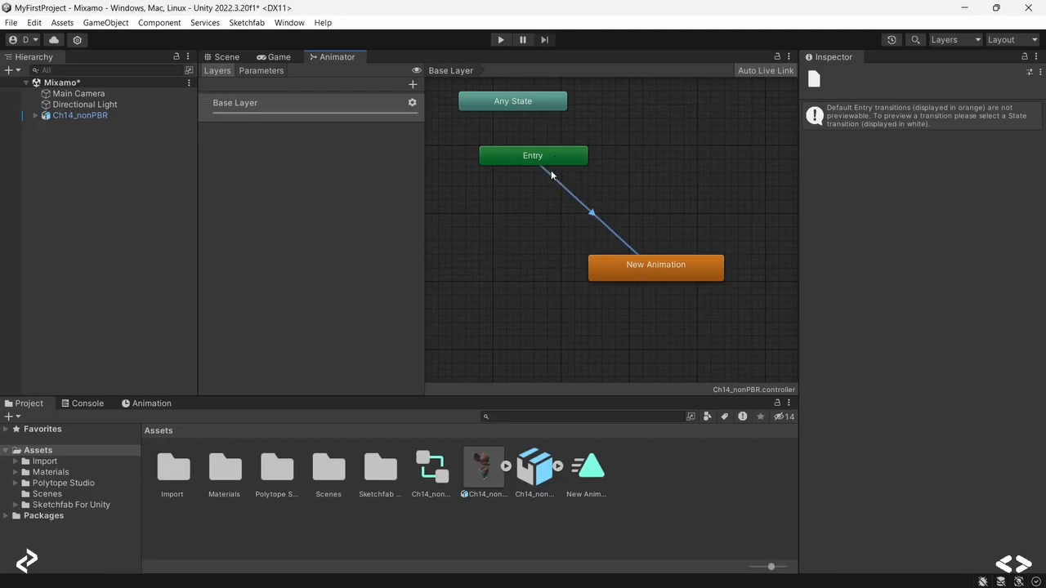
{"action": "left_click", "coordinate": [547, 161]}
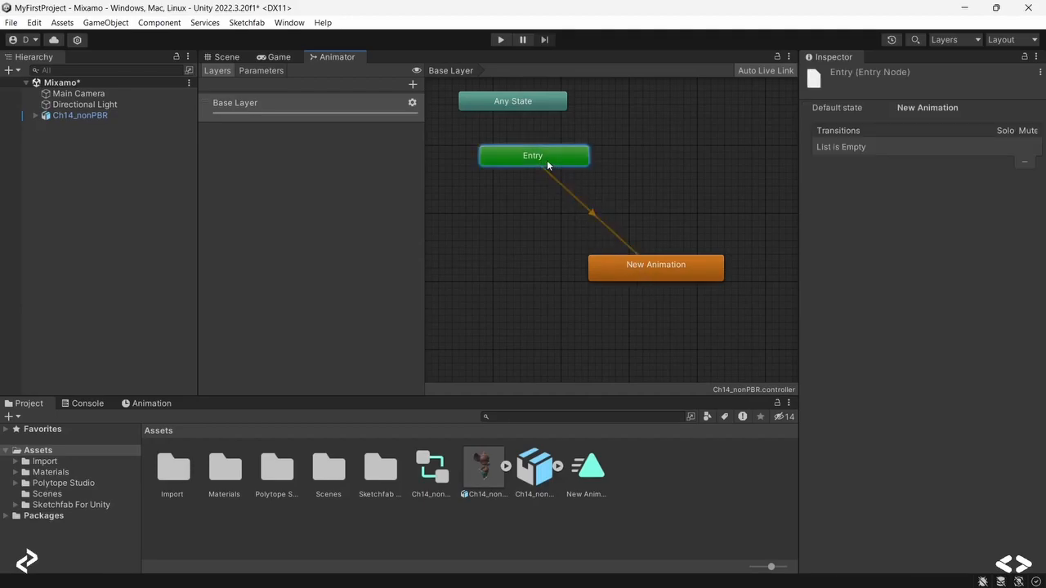
{"action": "left_click", "coordinate": [631, 264]}
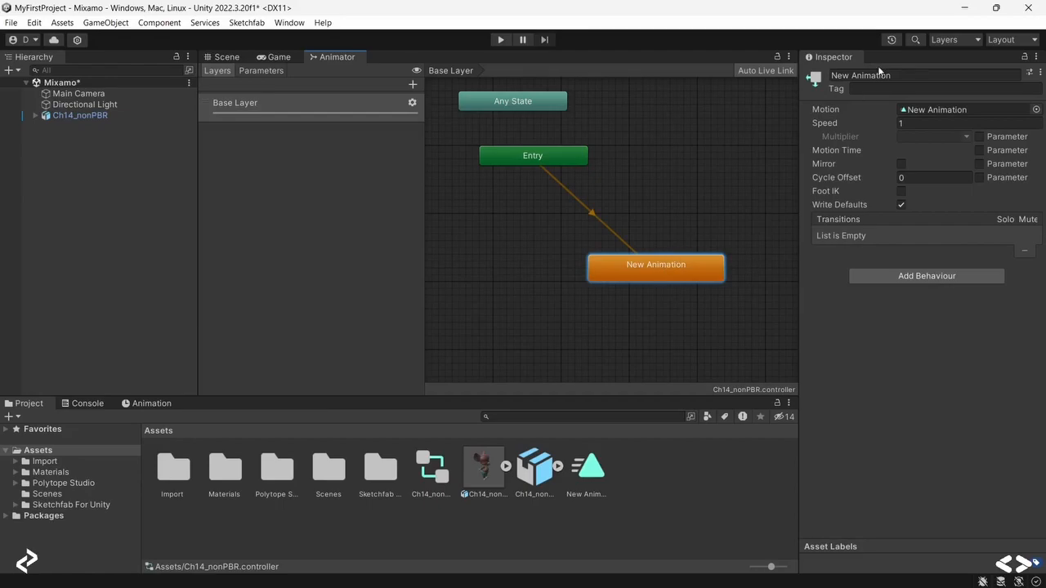
{"action": "left_click", "coordinate": [820, 115]}
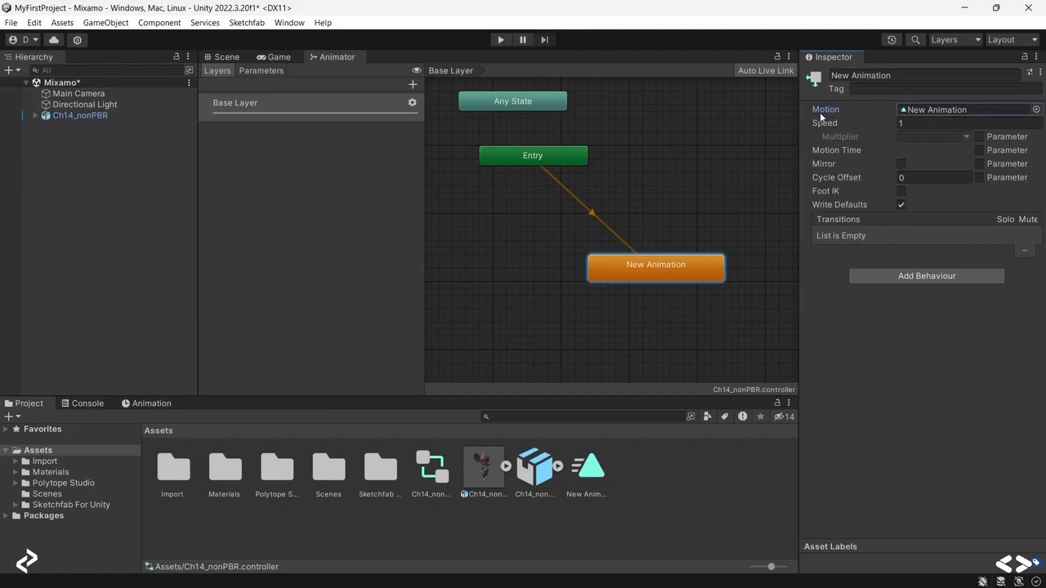
{"action": "left_click", "coordinate": [1036, 110]}
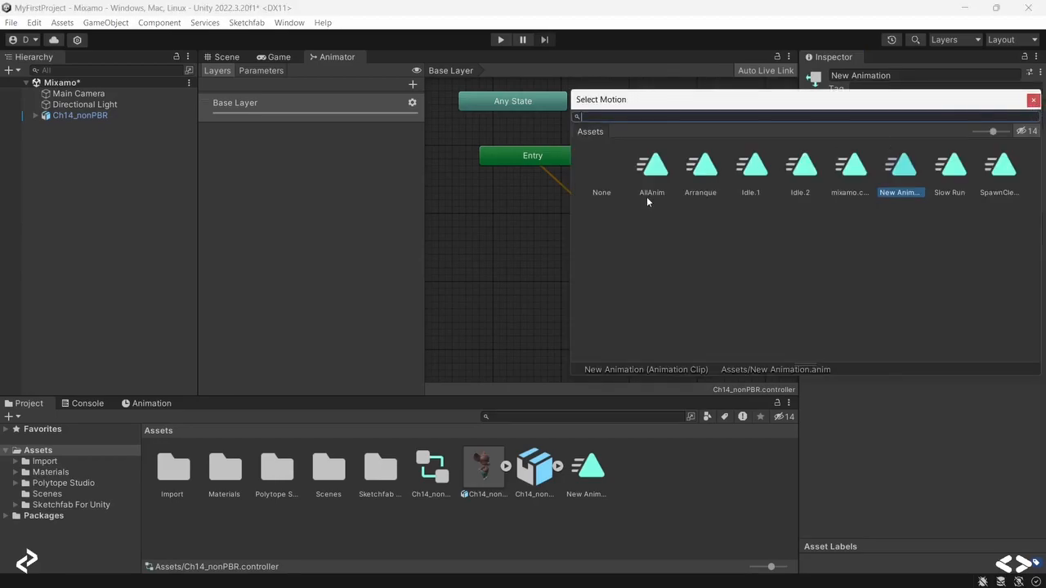
{"action": "left_click", "coordinate": [1032, 100]}
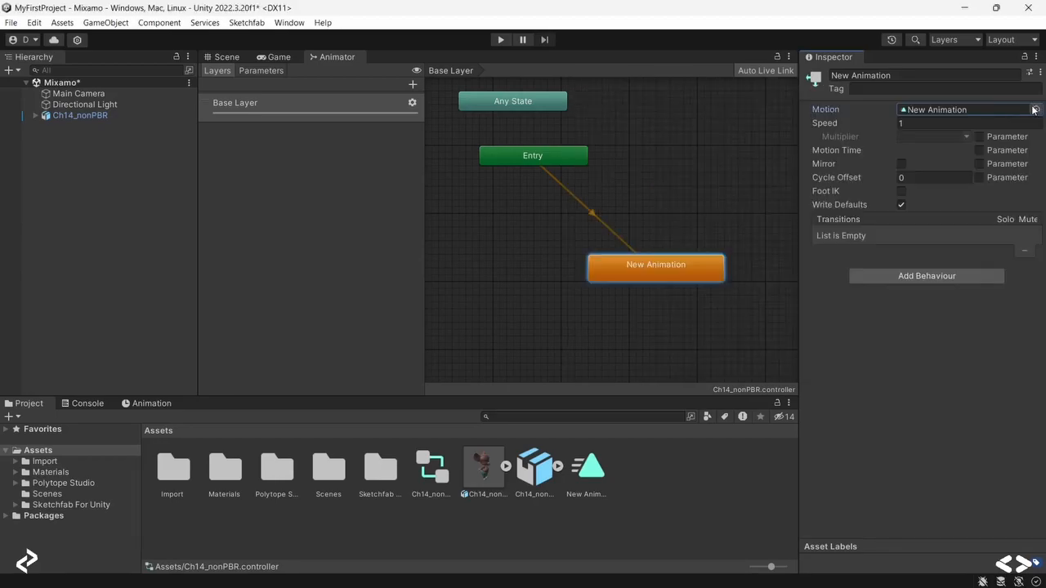
Step: Examine the New Animation clip's keyframes and loop settings, and reselect the New Animation state in the animator graph
{"action": "double_click", "coordinate": [592, 469]}
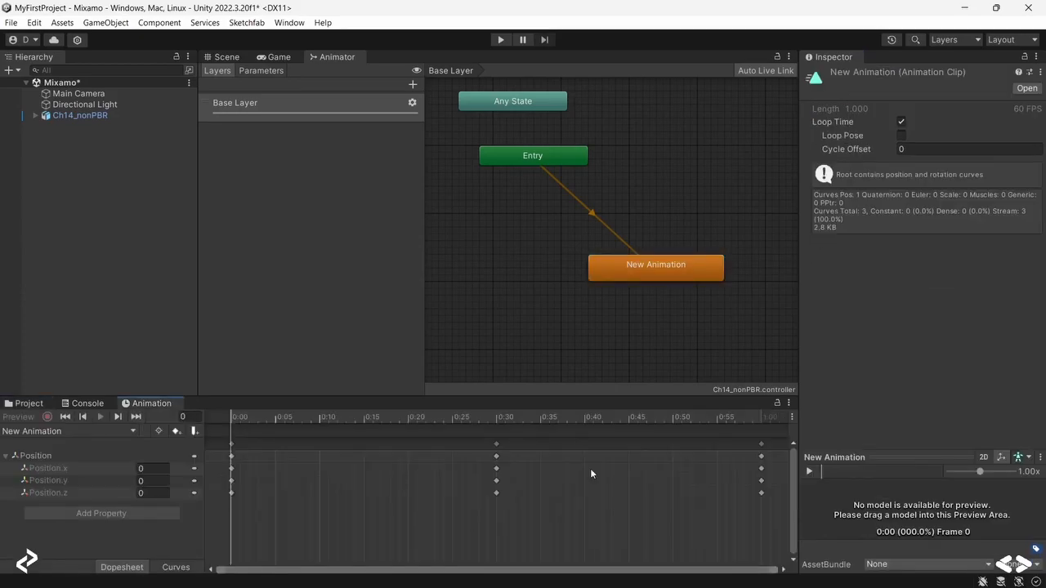
{"action": "left_click", "coordinate": [71, 404]}
{"action": "left_click", "coordinate": [27, 403]}
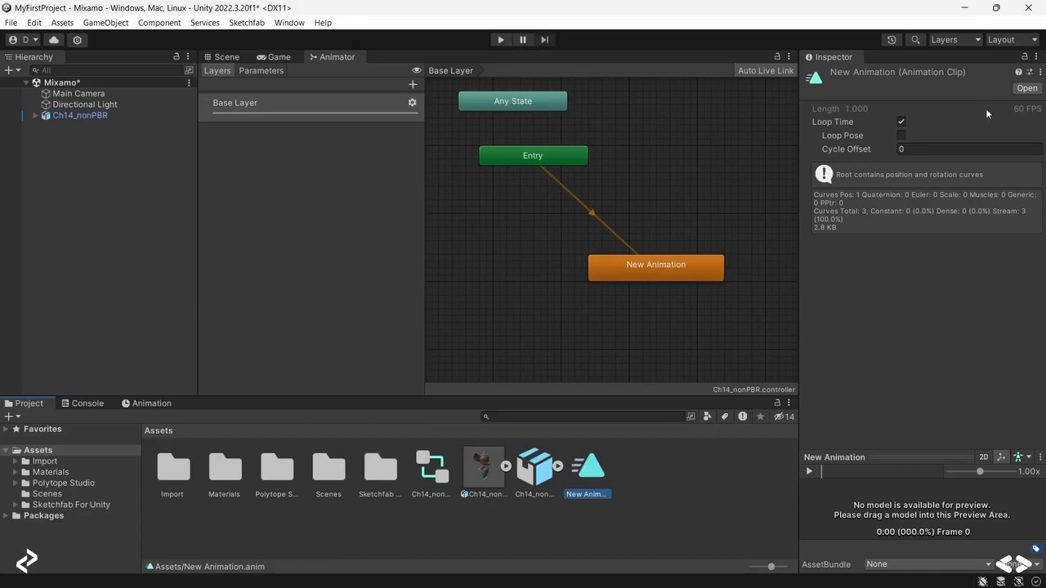
{"action": "left_click", "coordinate": [666, 275]}
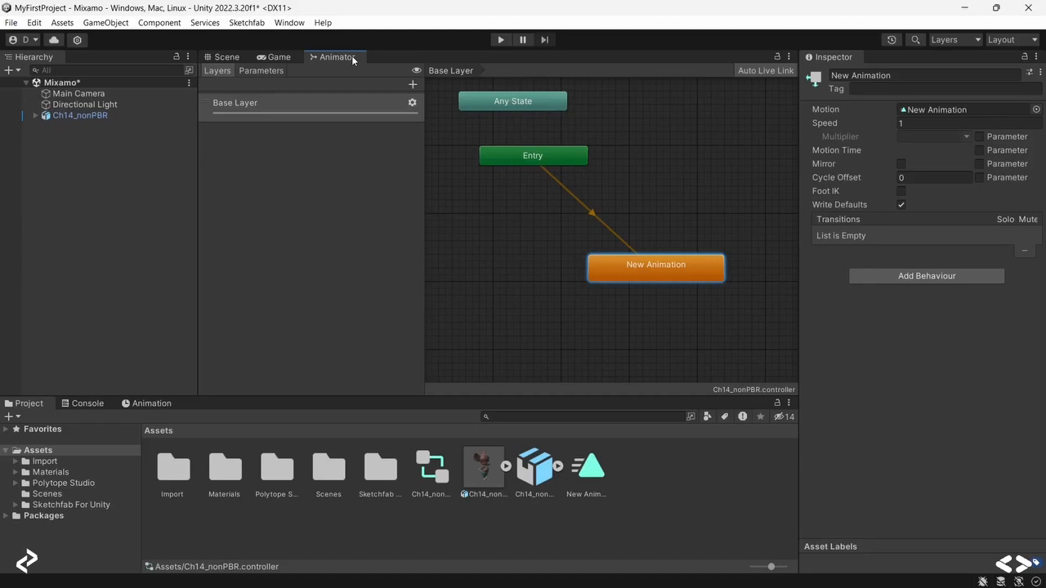
Step: Frame Ch14_nonPBR in the Scene view and look at it from the front
{"action": "left_click", "coordinate": [228, 57]}
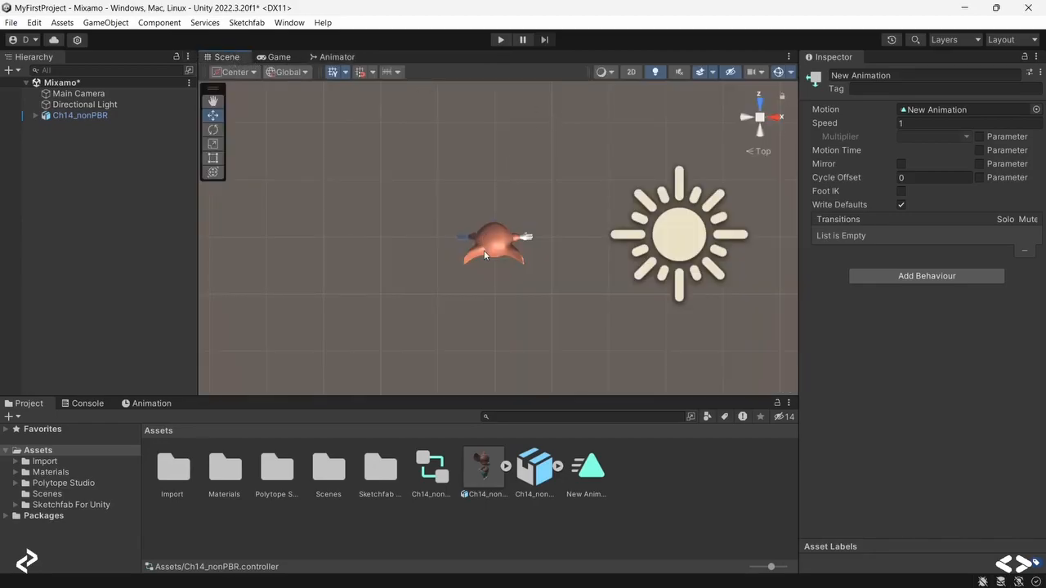
{"action": "right_click_drag", "start_coordinate": [478, 256], "coordinate": [455, 109]}
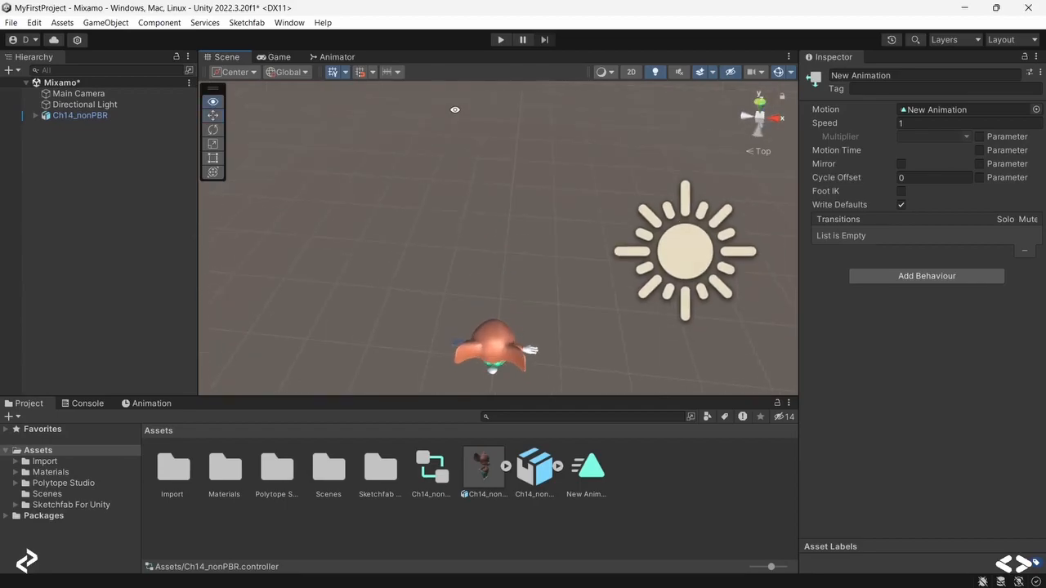
{"action": "middle_click_drag", "start_coordinate": [338, 237], "coordinate": [292, 98]}
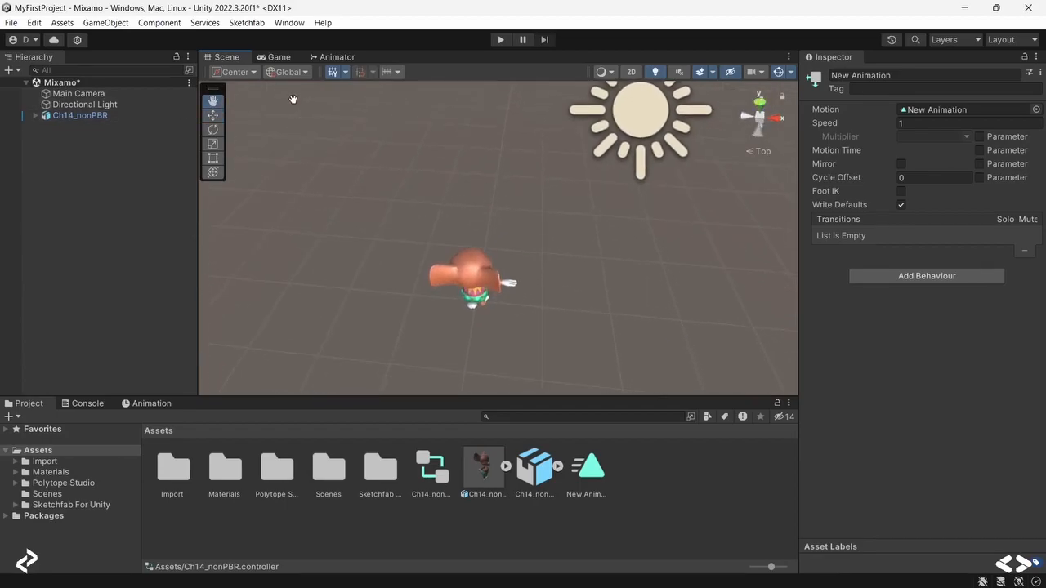
{"action": "double_click", "coordinate": [94, 116]}
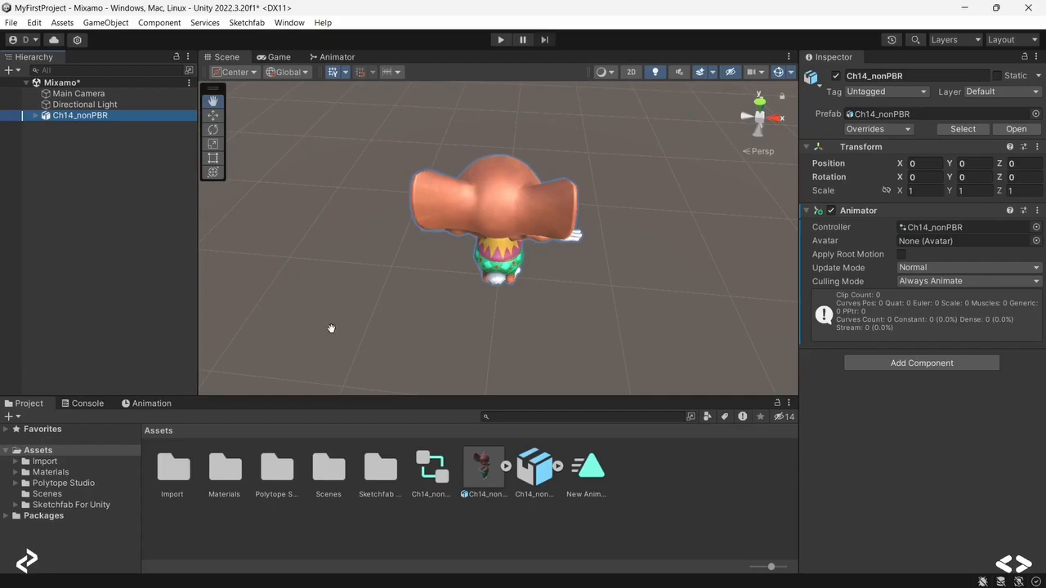
{"action": "left_click_drag", "start_coordinate": [406, 346], "coordinate": [194, 256], "text": "alt"}
{"action": "left_click_drag", "start_coordinate": [535, 273], "coordinate": [458, 273], "text": "alt"}
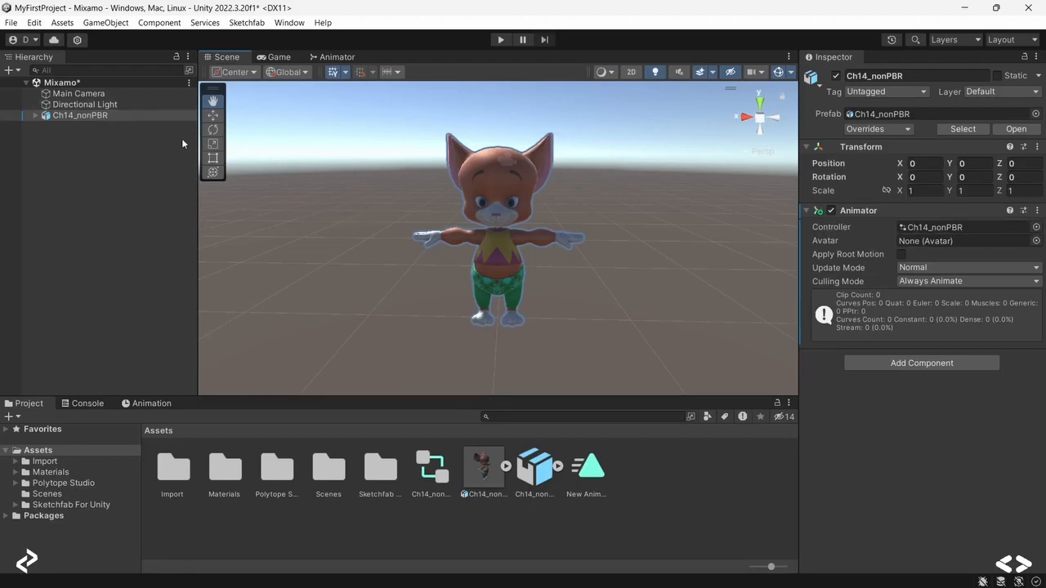
Step: Expand the Ch14_nonPBR@Slow Run model asset and select its Slow Run animation clip
{"action": "left_click", "coordinate": [533, 473]}
{"action": "left_click", "coordinate": [559, 467]}
{"action": "left_click", "coordinate": [558, 467]}
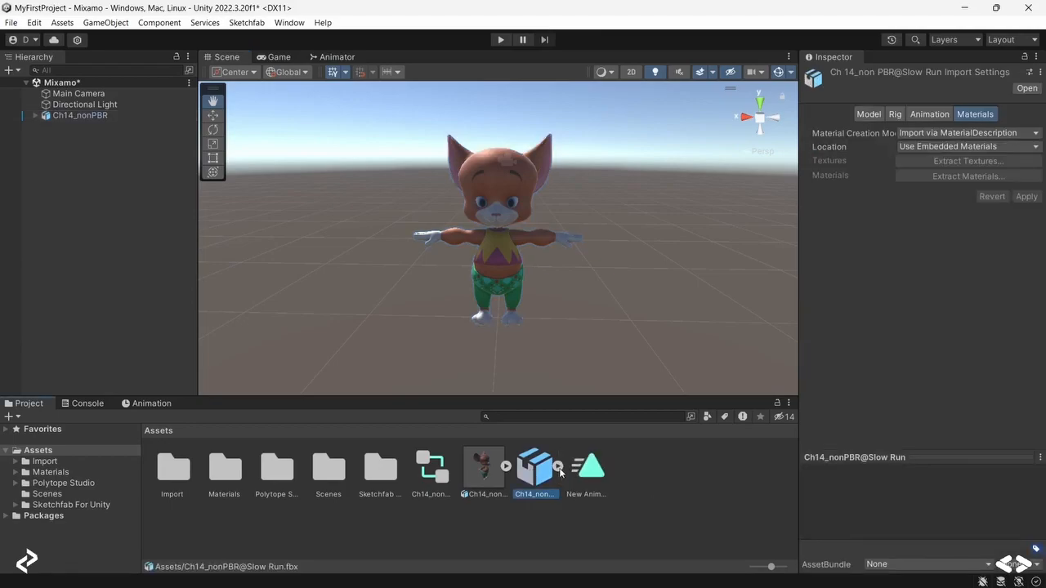
{"action": "left_click", "coordinate": [559, 467]}
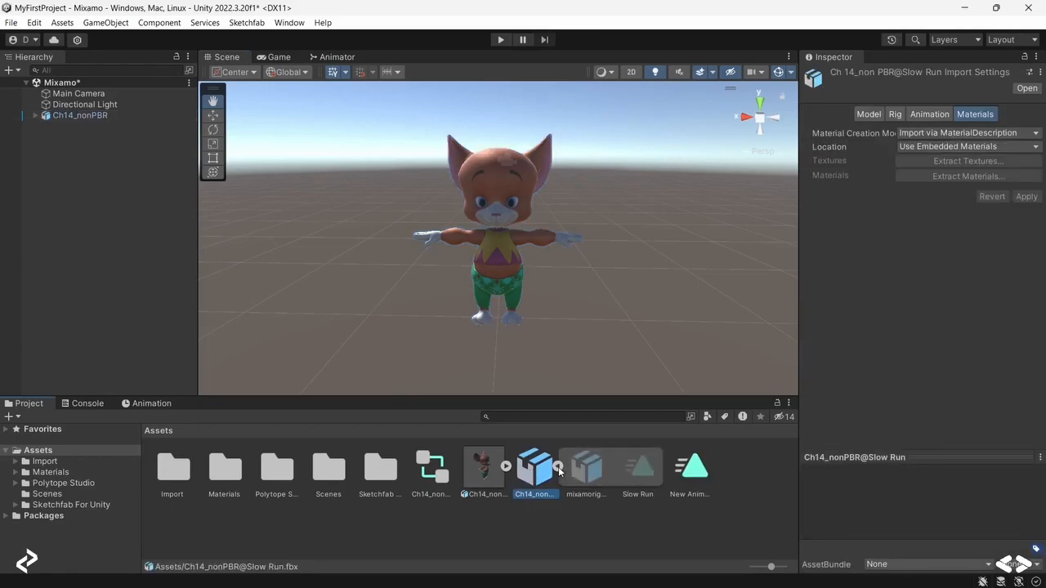
{"action": "left_click", "coordinate": [646, 477]}
{"action": "left_click", "coordinate": [697, 474]}
{"action": "left_click", "coordinate": [648, 478]}
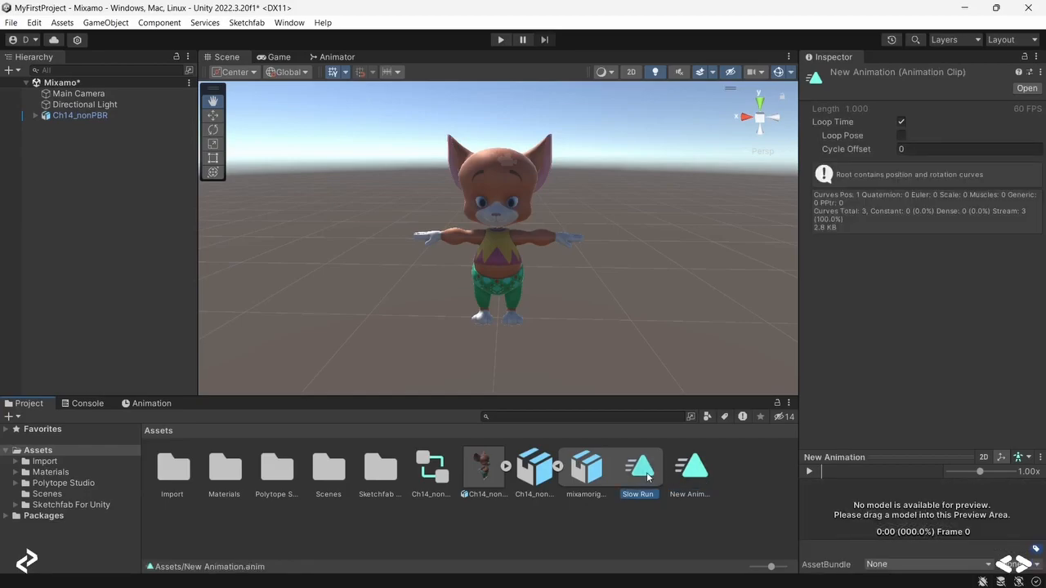
Step: Assign the Slow Run clip as the Motion of the New Animation state in the animator graph
{"action": "left_click", "coordinate": [349, 57]}
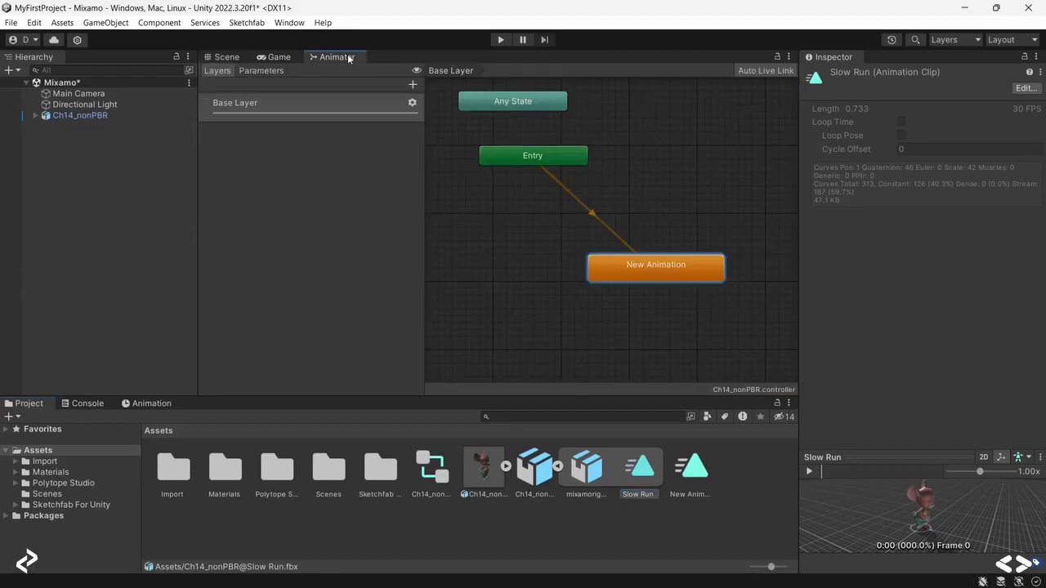
{"action": "left_click", "coordinate": [662, 267]}
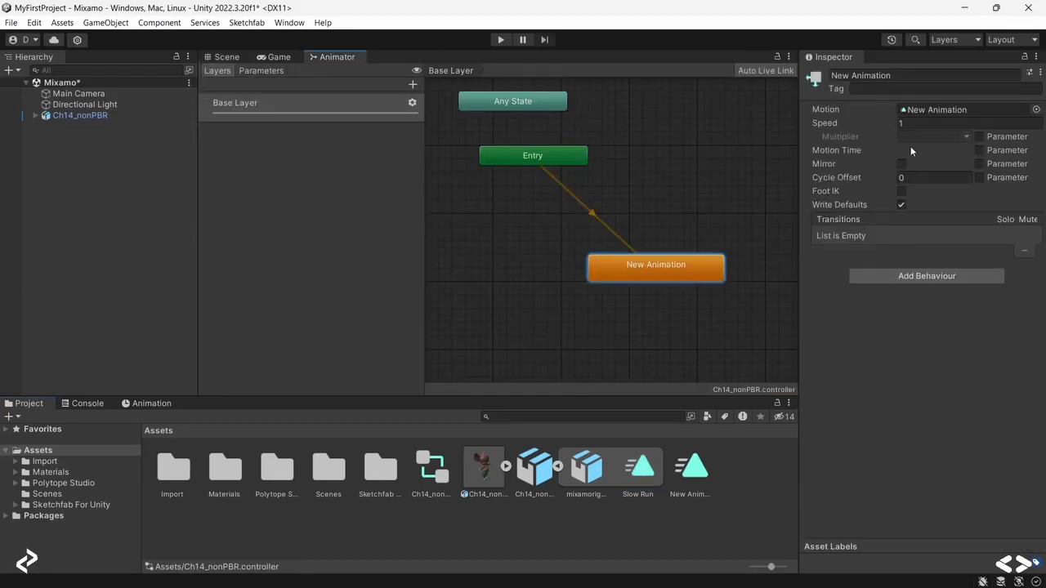
{"action": "left_click", "coordinate": [1036, 110]}
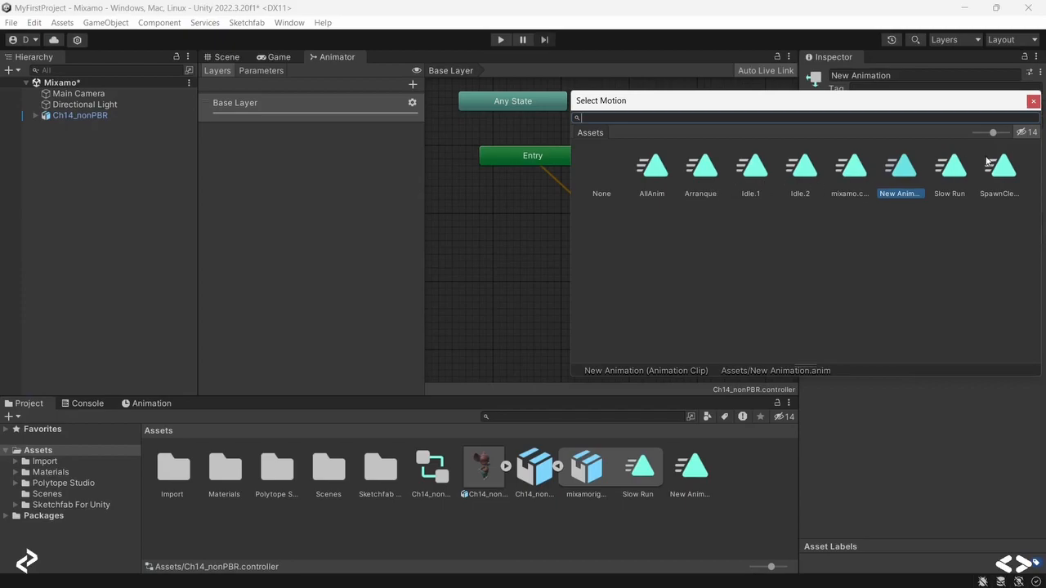
{"action": "left_click", "coordinate": [960, 176]}
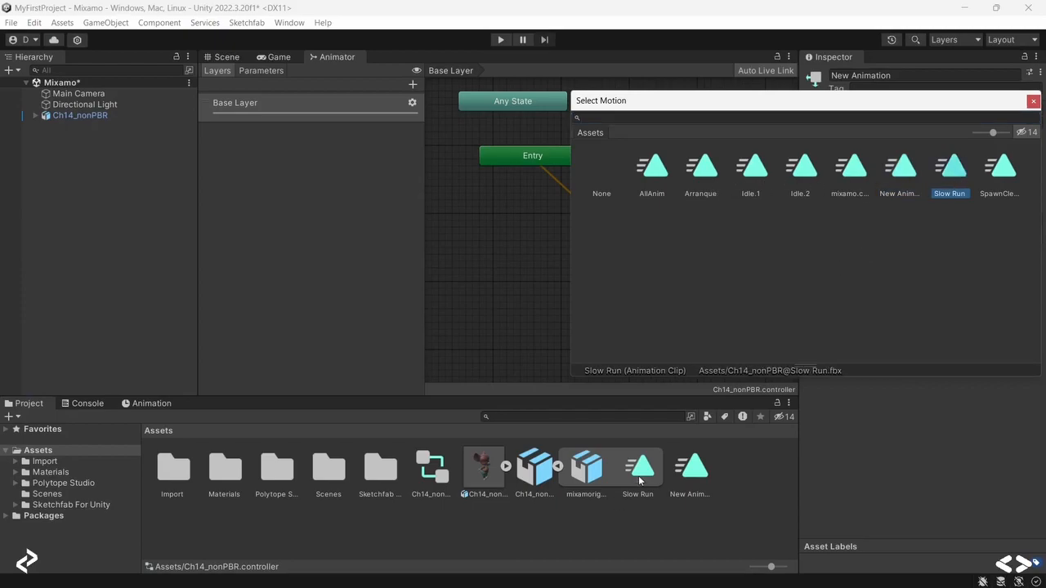
{"action": "double_click", "coordinate": [947, 176]}
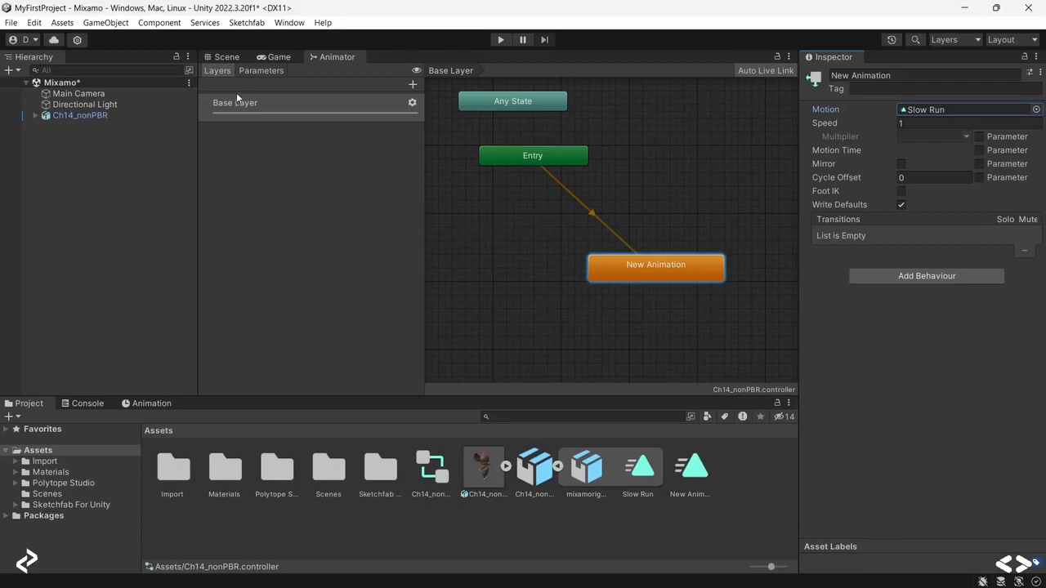
Step: Move the Main Camera along its Z axis past the character, to a Z position of about 2.8
{"action": "left_click", "coordinate": [233, 58]}
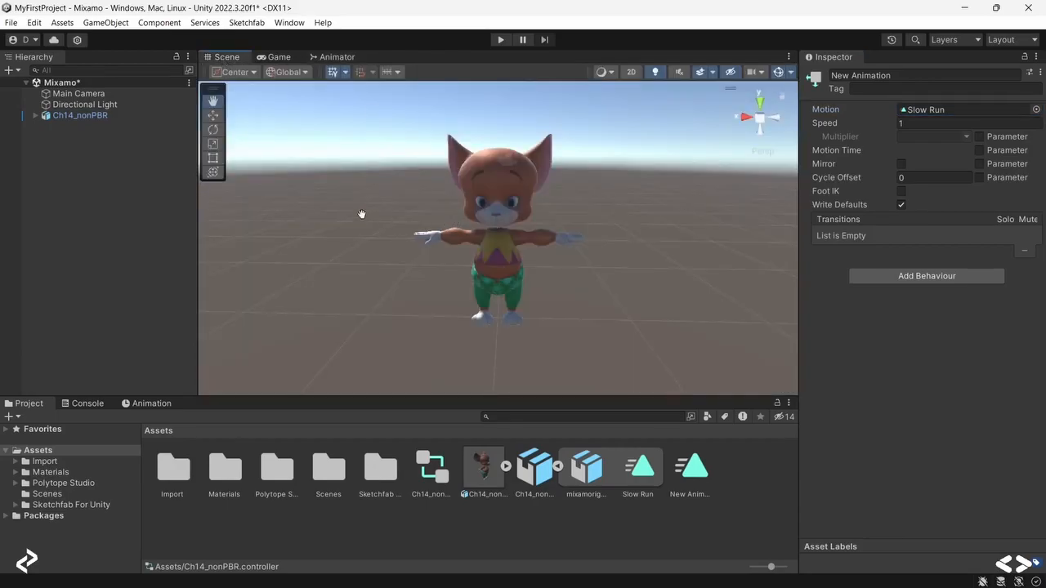
{"action": "scroll", "coordinate": [379, 218], "scroll_direction": "down", "scroll_amount": 3}
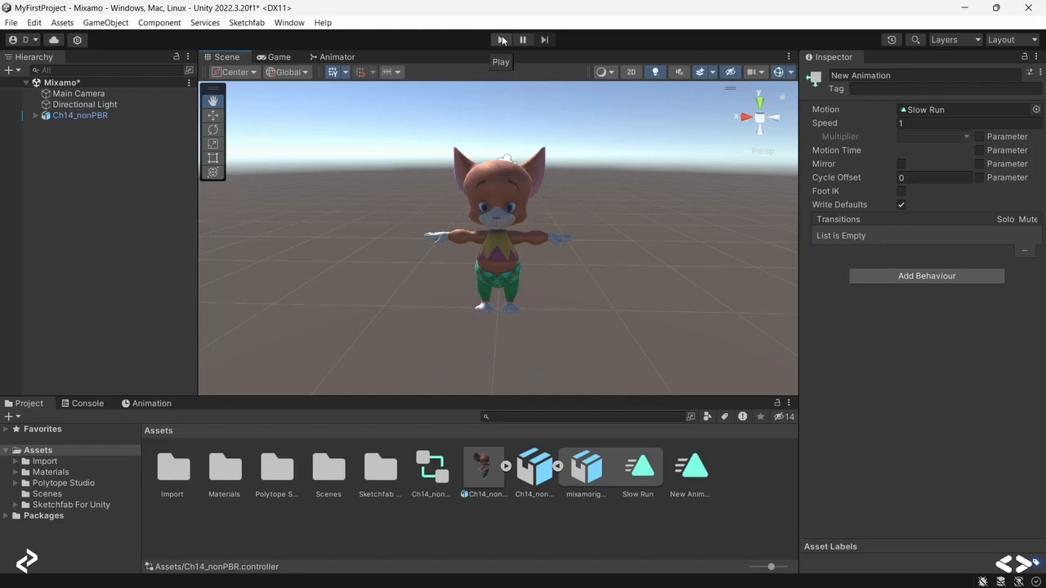
{"action": "left_click", "coordinate": [82, 93]}
{"action": "scroll", "coordinate": [364, 178], "scroll_direction": "down", "scroll_amount": 1}
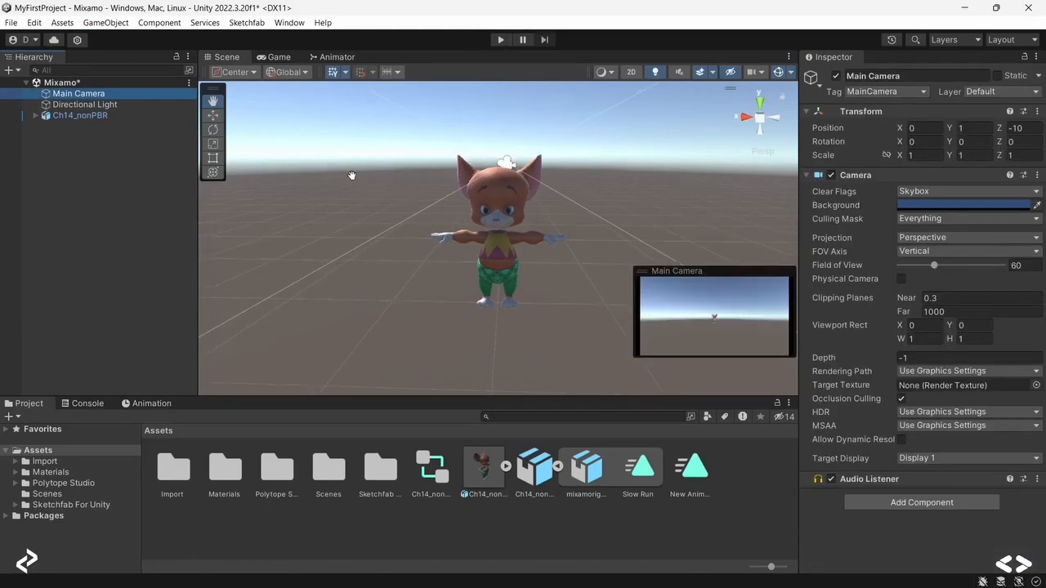
{"action": "left_click", "coordinate": [215, 117]}
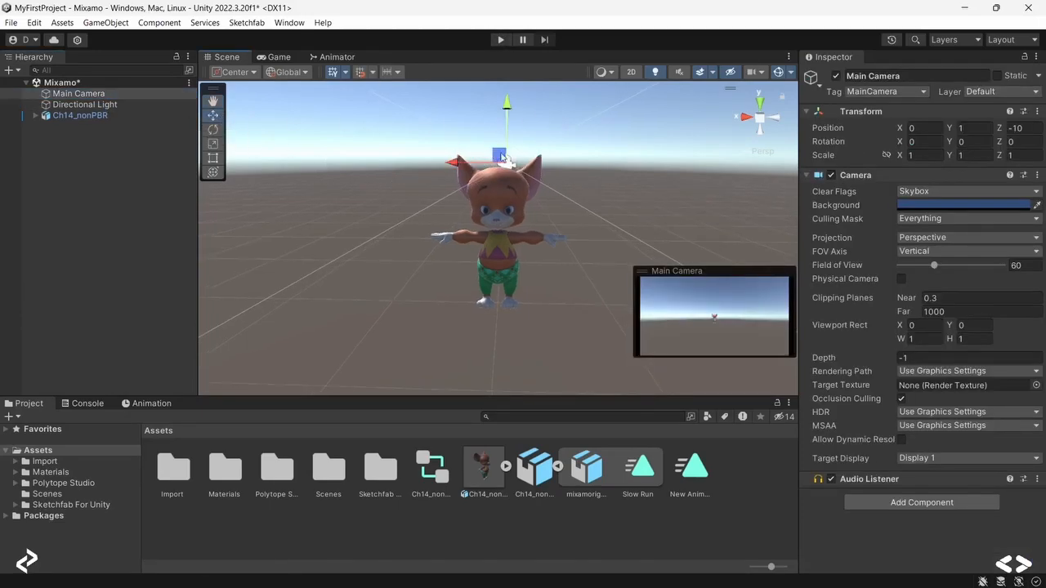
{"action": "left_click_drag", "start_coordinate": [385, 248], "coordinate": [629, 214], "text": "alt"}
{"action": "scroll", "coordinate": [625, 215], "scroll_direction": "down", "scroll_amount": 5}
{"action": "scroll", "coordinate": [546, 201], "scroll_direction": "down", "scroll_amount": 5}
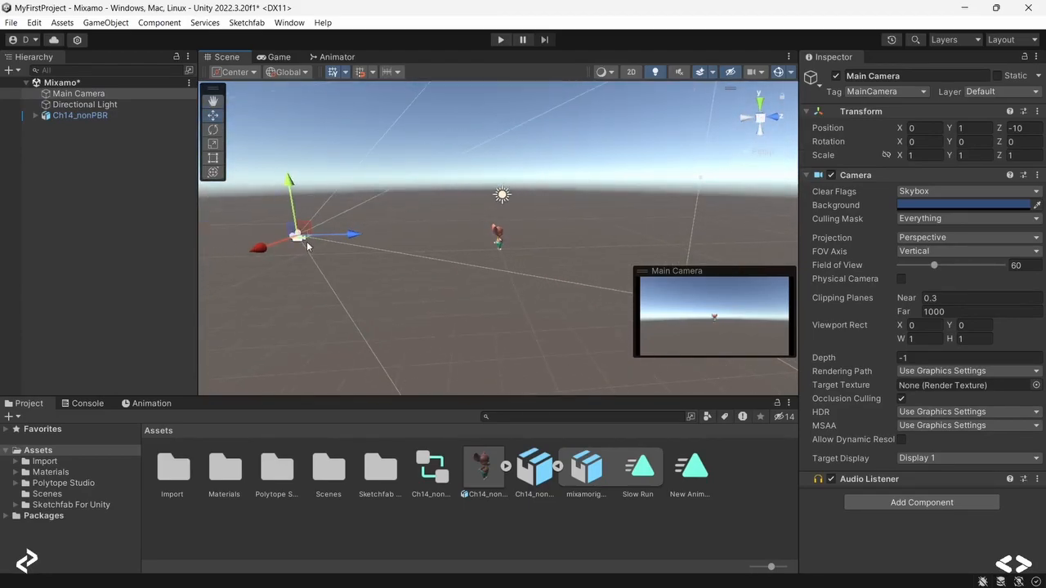
{"action": "left_click", "coordinate": [354, 237]}
{"action": "left_click", "coordinate": [296, 236]}
{"action": "left_click_drag", "start_coordinate": [362, 236], "coordinate": [609, 233]}
Step: Set the Main Camera's Y rotation to 180 so it faces the character
{"action": "left_click", "coordinate": [969, 142]}
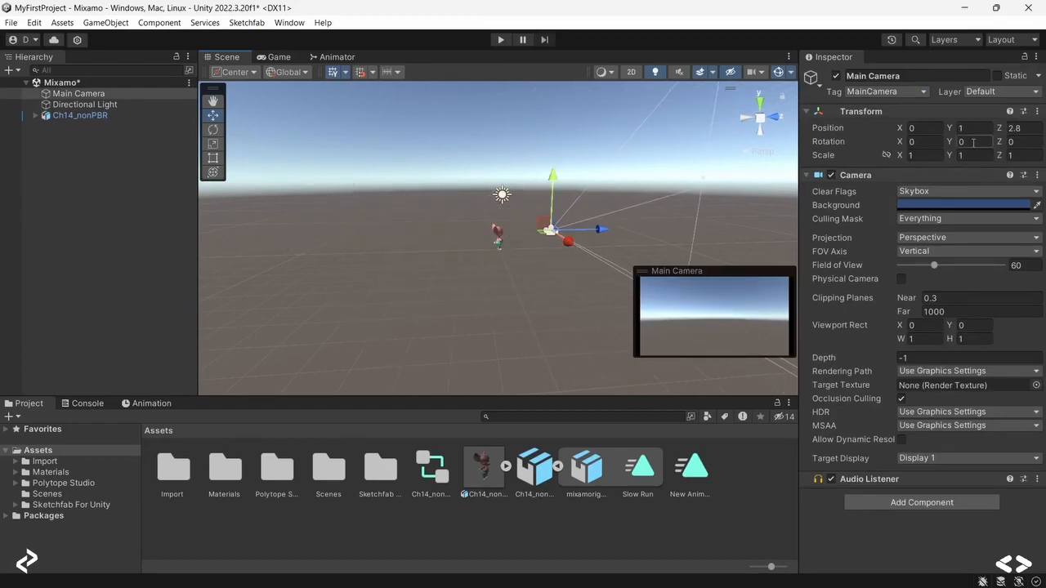
{"action": "type", "text": "90"}
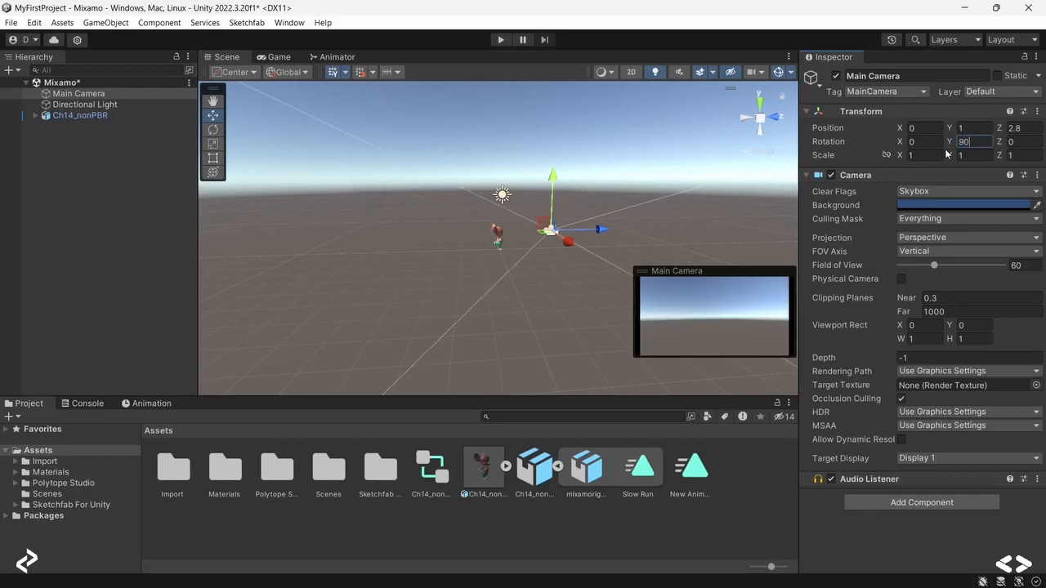
{"action": "key", "text": "BackSpace"}
{"action": "key", "text": "BackSpace"}
{"action": "type", "text": "180"}
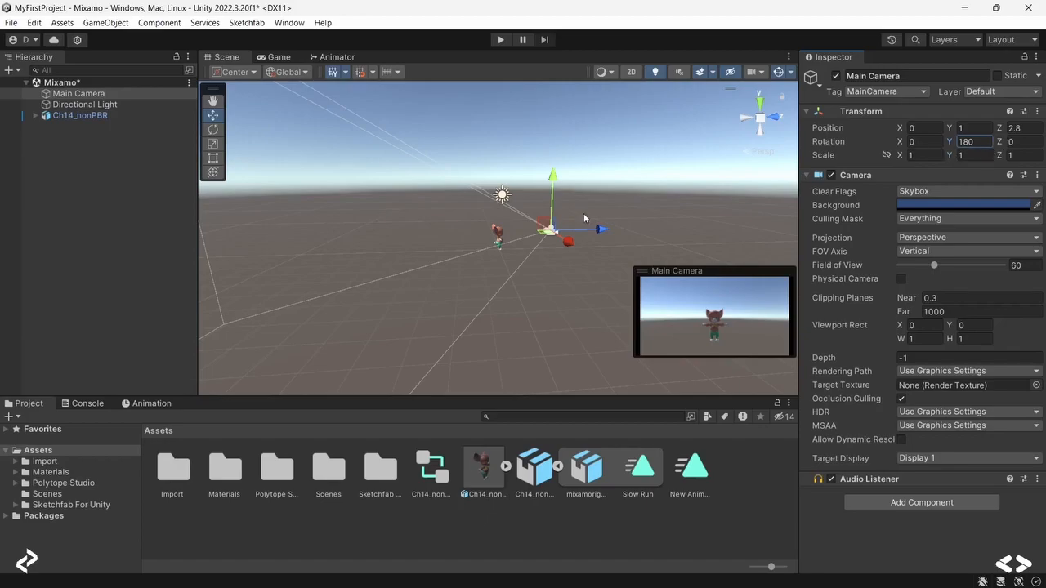
Step: Fine-tune the Main Camera's framing of the character, placing it at about Y 0.91 and Z 2.98
{"action": "left_click_drag", "start_coordinate": [598, 228], "coordinate": [623, 230]}
{"action": "left_click_drag", "start_coordinate": [580, 180], "coordinate": [580, 189]}
{"action": "left_click_drag", "start_coordinate": [623, 238], "coordinate": [590, 237]}
{"action": "left_click_drag", "start_coordinate": [545, 192], "coordinate": [547, 181]}
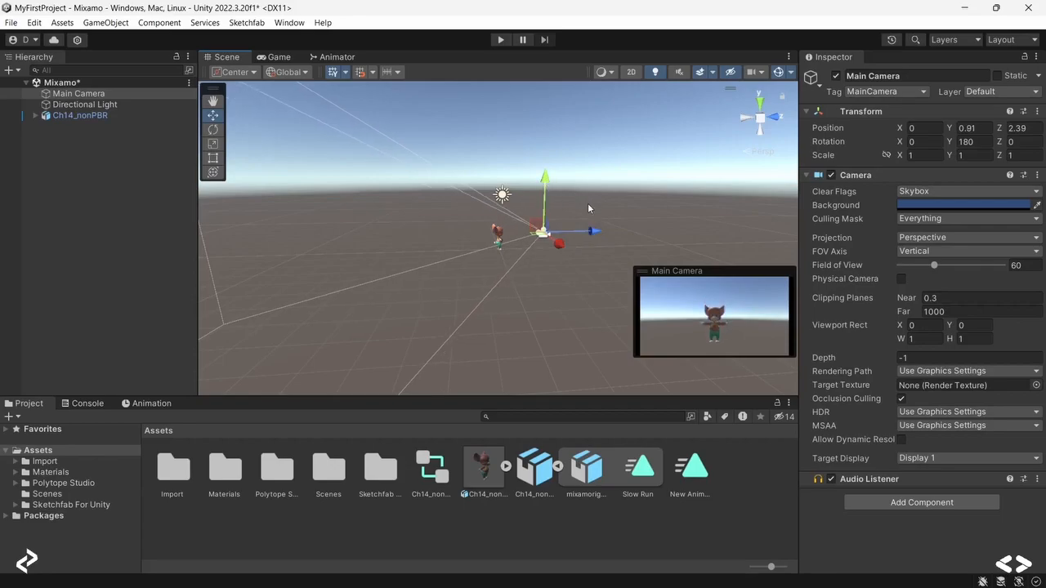
{"action": "left_click_drag", "start_coordinate": [605, 230], "coordinate": [612, 224]}
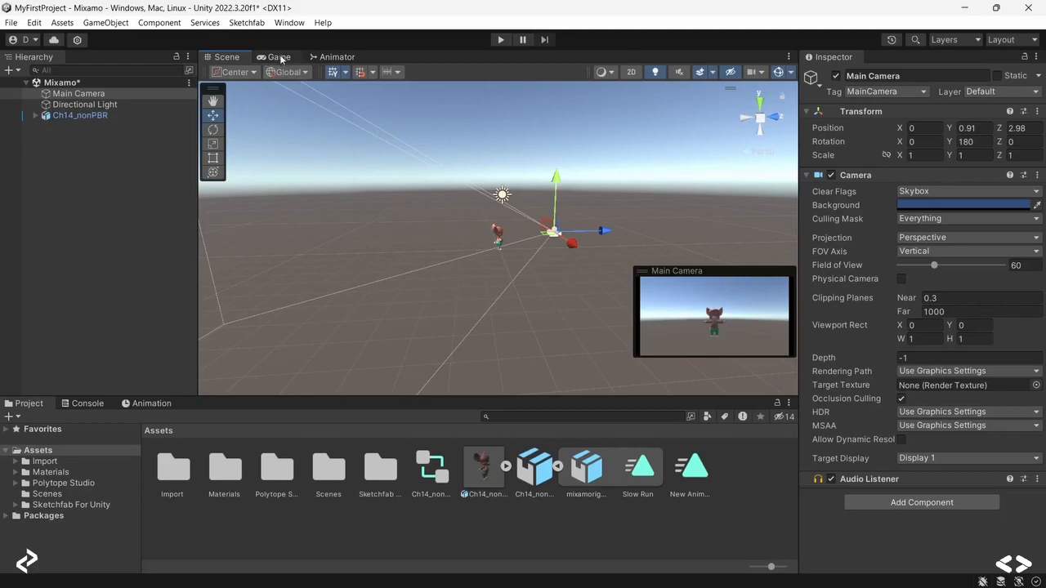
Step: Play-test the scene to watch the character's animation, and look over the New Animation state in the animator graph
{"action": "left_click", "coordinate": [500, 40]}
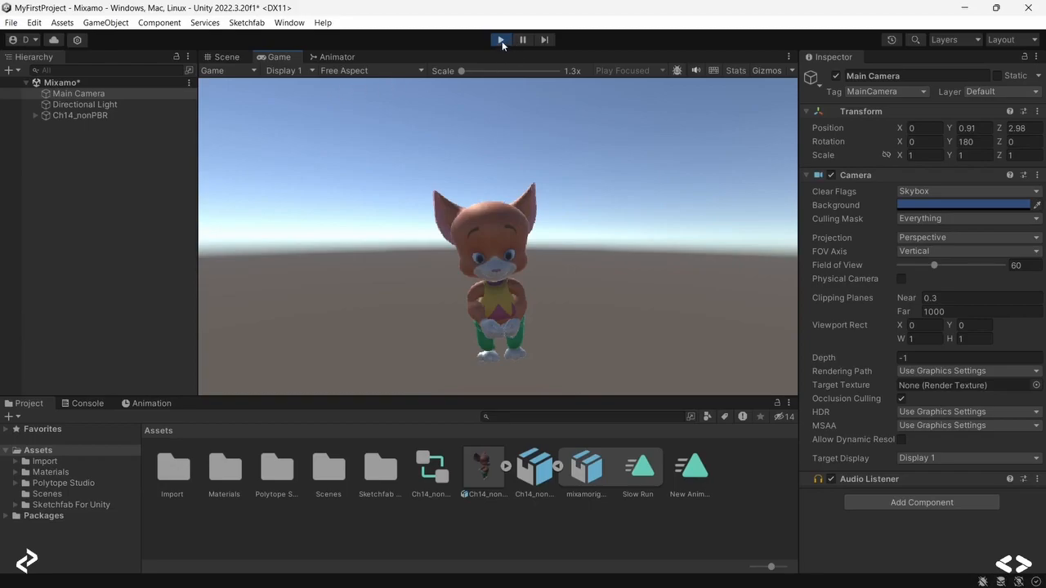
{"action": "left_click", "coordinate": [501, 41]}
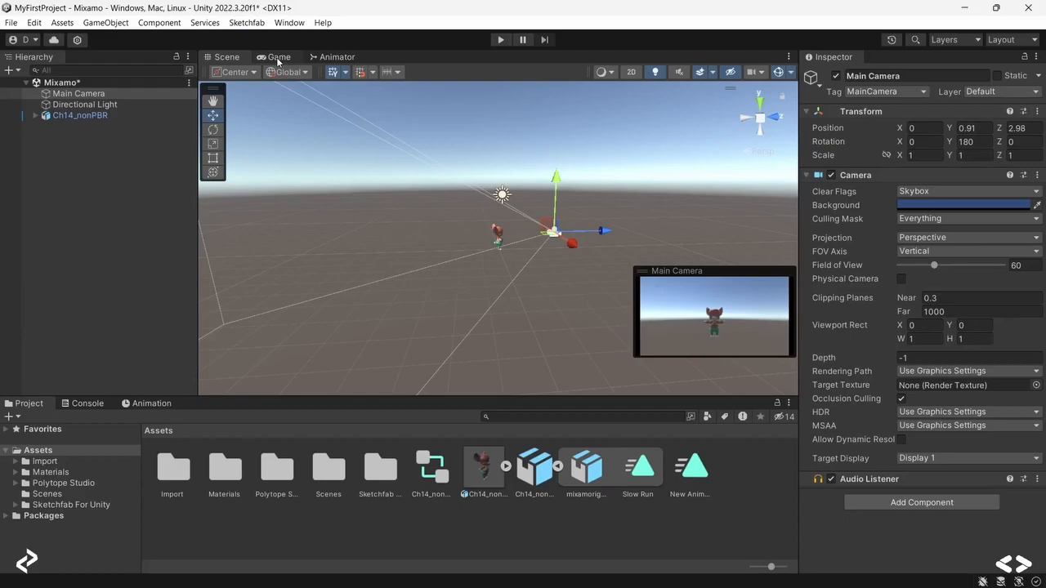
{"action": "left_click", "coordinate": [334, 57]}
{"action": "scroll", "coordinate": [567, 213], "scroll_direction": "up", "scroll_amount": 2}
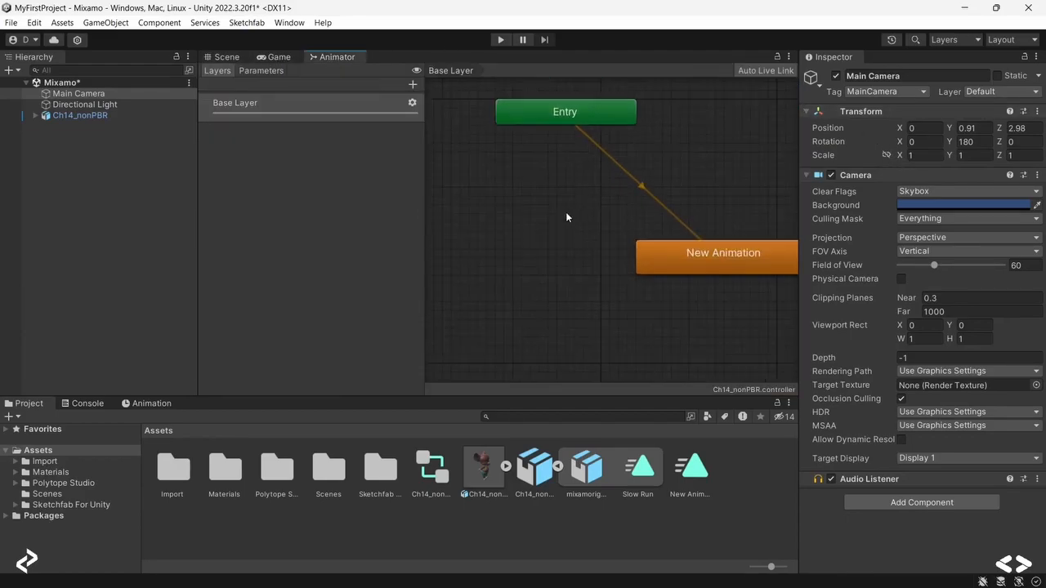
{"action": "scroll", "coordinate": [498, 172], "scroll_direction": "down", "scroll_amount": 4}
{"action": "scroll", "coordinate": [633, 140], "scroll_direction": "down", "scroll_amount": 2}
{"action": "scroll", "coordinate": [633, 139], "scroll_direction": "up", "scroll_amount": 2}
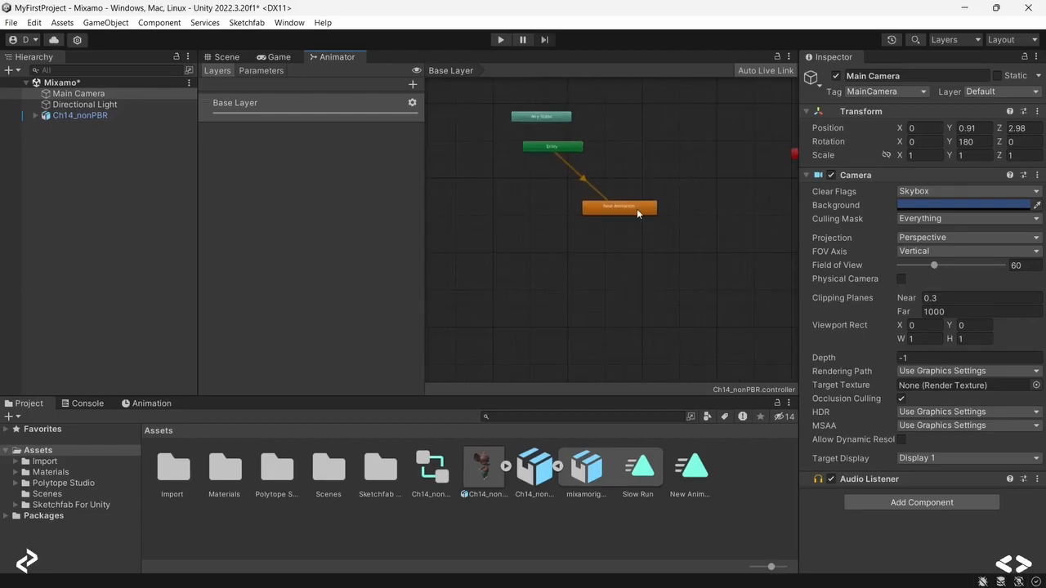
{"action": "left_click", "coordinate": [637, 209]}
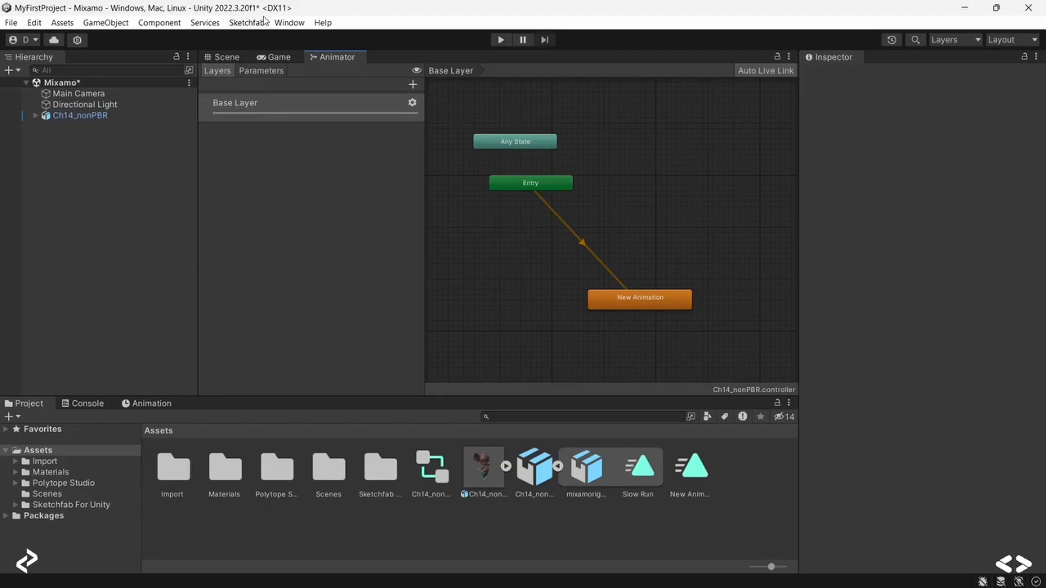
Step: Open the Slow Run clip's import settings and have Loop Time enabled for it
{"action": "left_click", "coordinate": [224, 57]}
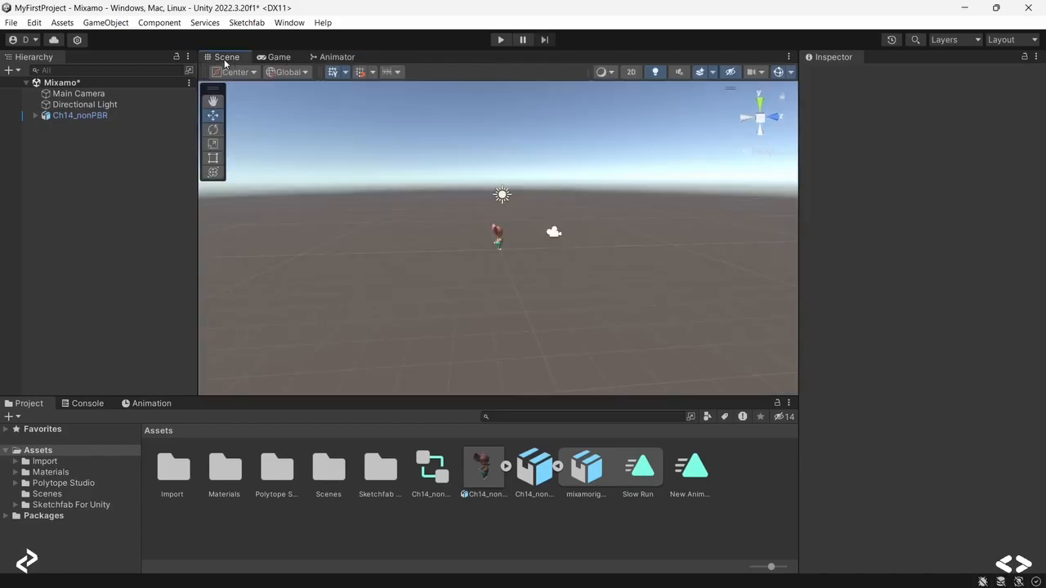
{"action": "left_click", "coordinate": [645, 470]}
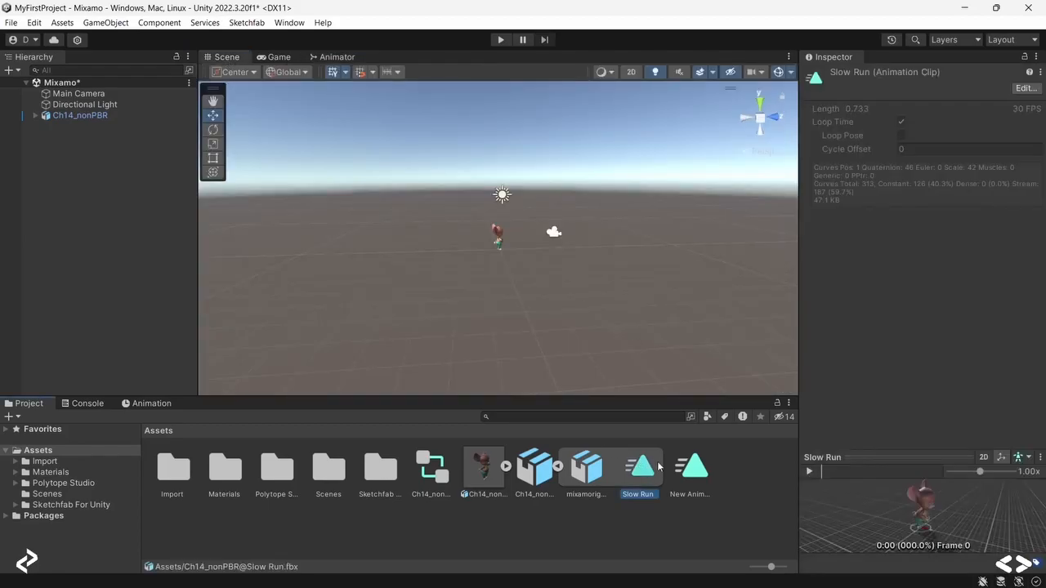
{"action": "left_click", "coordinate": [1025, 88]}
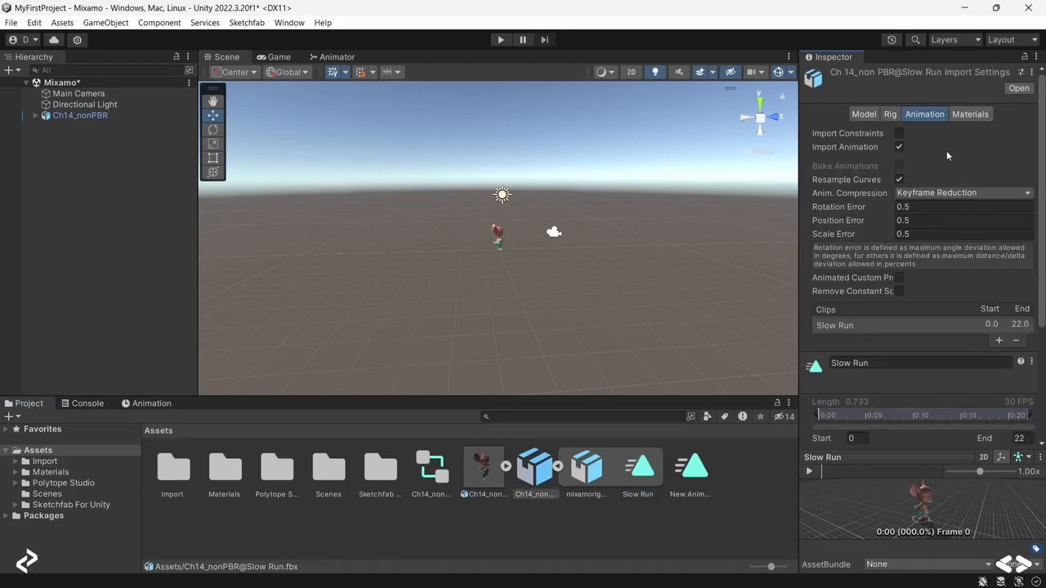
{"action": "scroll", "coordinate": [946, 151], "scroll_direction": "down", "scroll_amount": 2}
{"action": "scroll", "coordinate": [932, 188], "scroll_direction": "down", "scroll_amount": 1}
{"action": "left_click", "coordinate": [900, 386]}
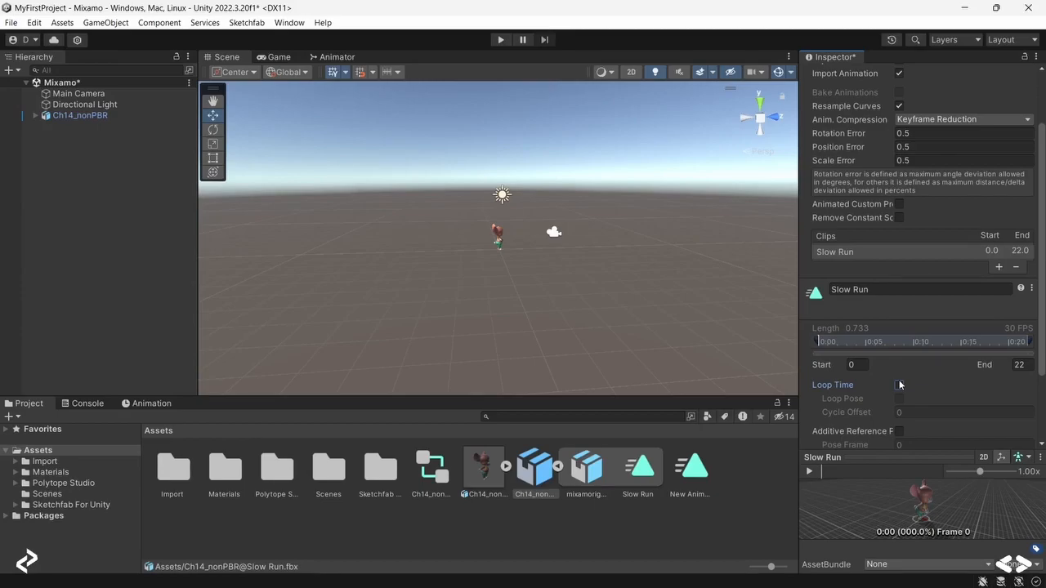
{"action": "left_click", "coordinate": [900, 384]}
{"action": "scroll", "coordinate": [901, 367], "scroll_direction": "down", "scroll_amount": 3}
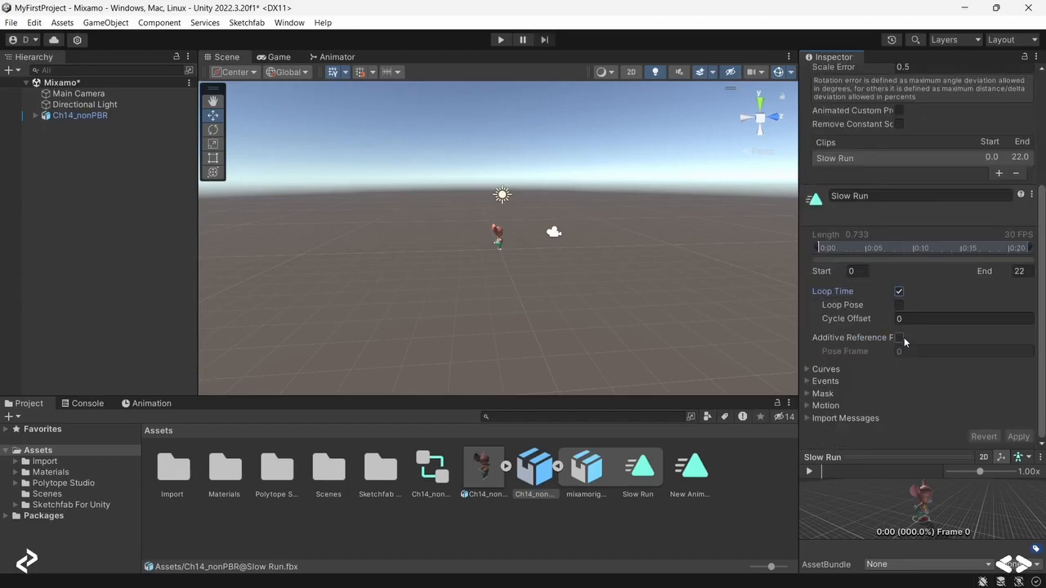
Step: Play-test the scene to check the looping run, stop it, and view the character closer in the Scene view
{"action": "left_click", "coordinate": [500, 39]}
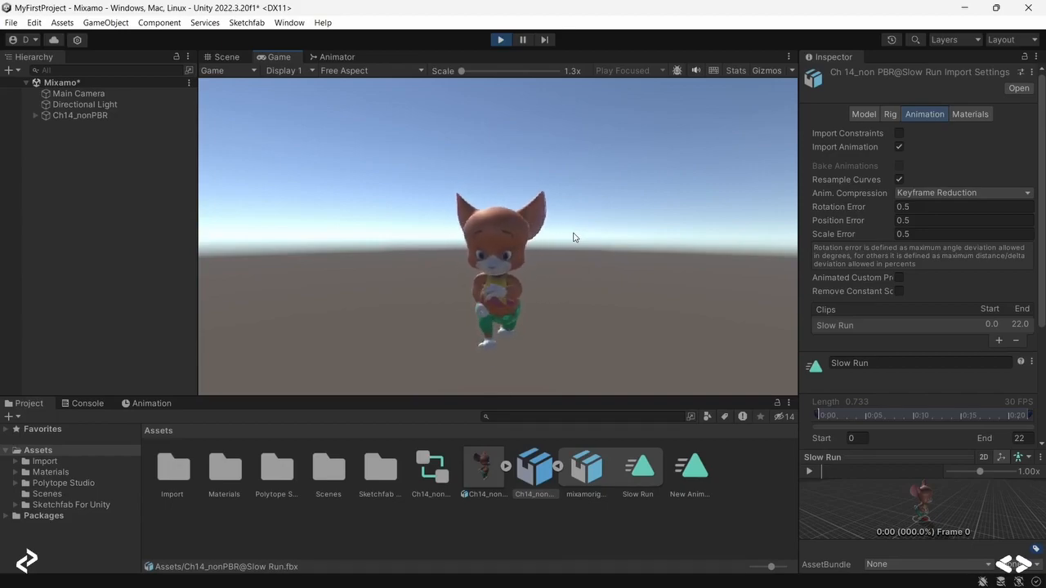
{"action": "left_click", "coordinate": [500, 39]}
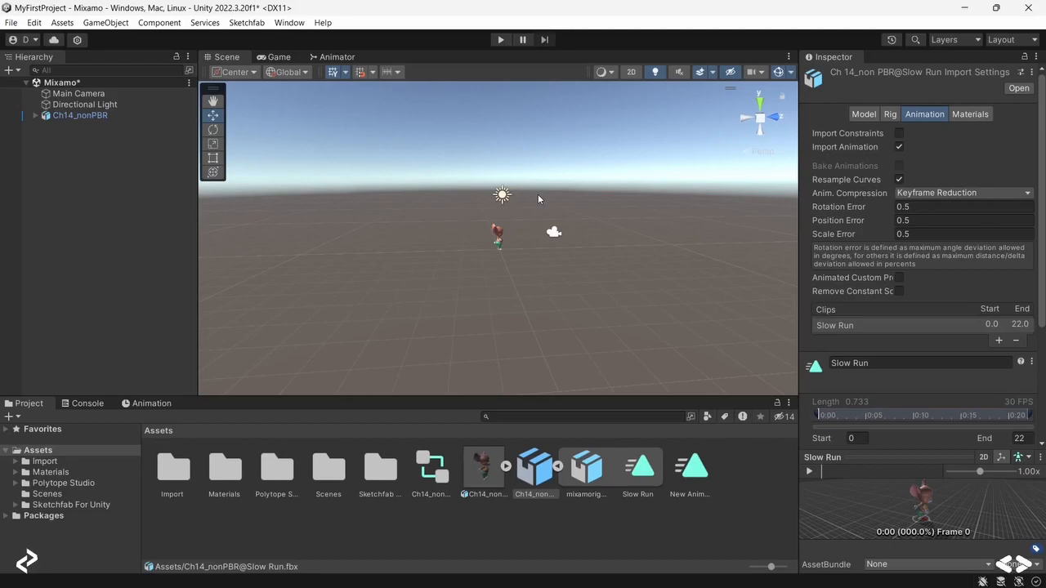
{"action": "scroll", "coordinate": [507, 247], "scroll_direction": "up", "scroll_amount": 3}
{"action": "scroll", "coordinate": [470, 201], "scroll_direction": "up", "scroll_amount": 2}
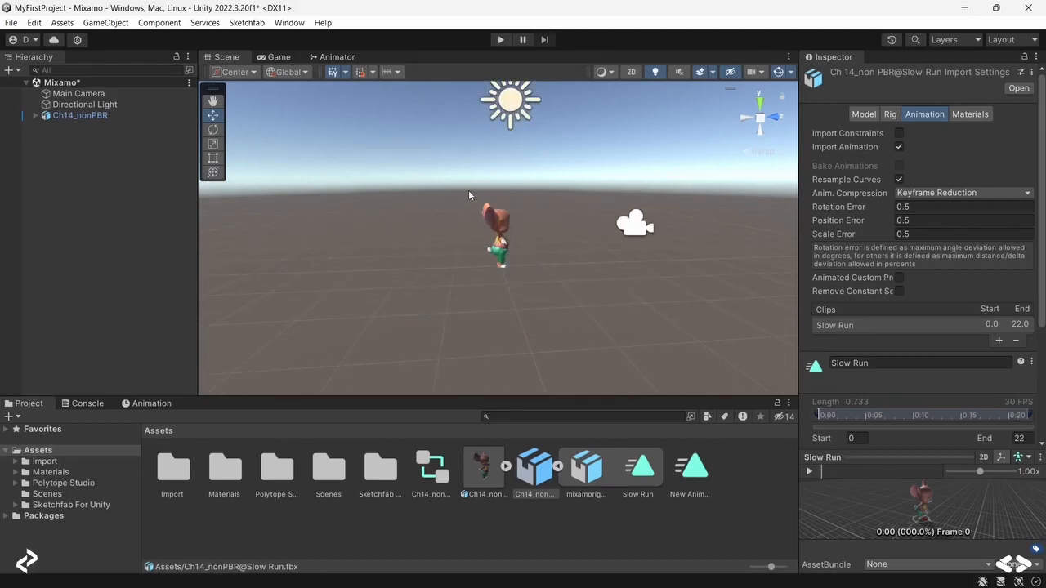
Step: Create a new scene asset named Environment in the Scenes folder
{"action": "left_click", "coordinate": [52, 485]}
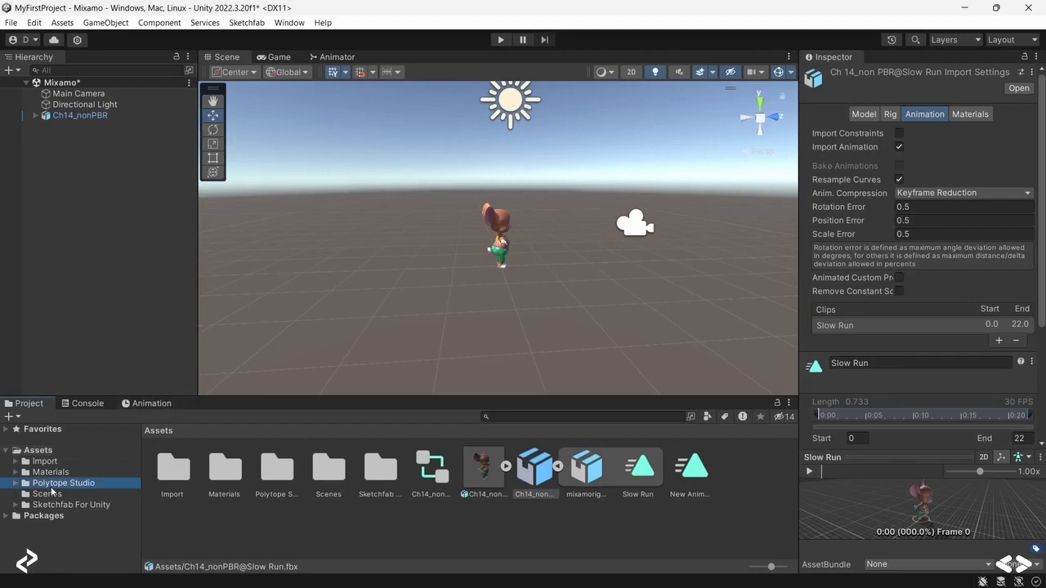
{"action": "left_click", "coordinate": [51, 493]}
{"action": "right_click", "coordinate": [377, 468]}
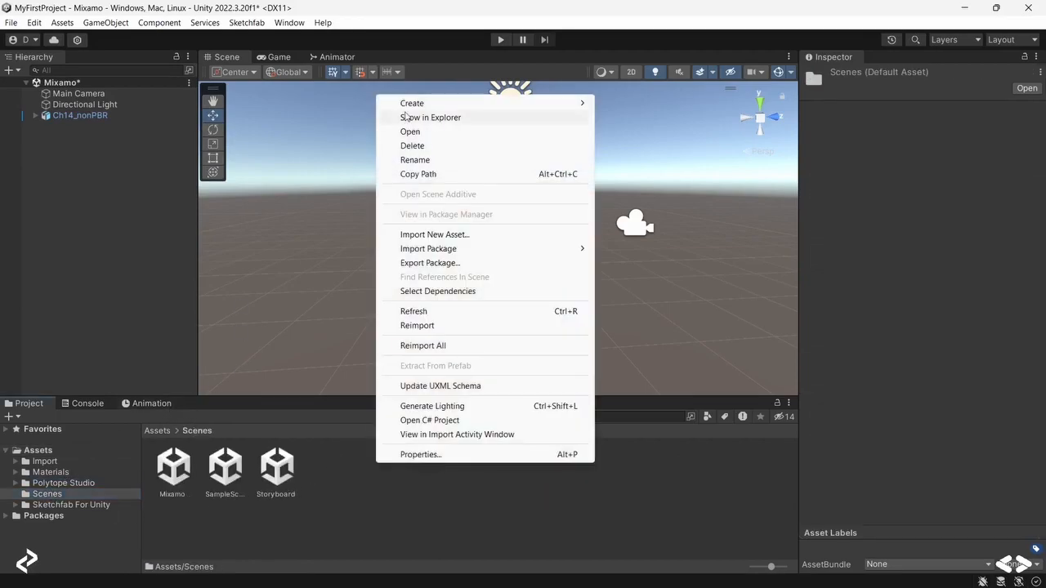
{"action": "mouse_move", "coordinate": [433, 104]}
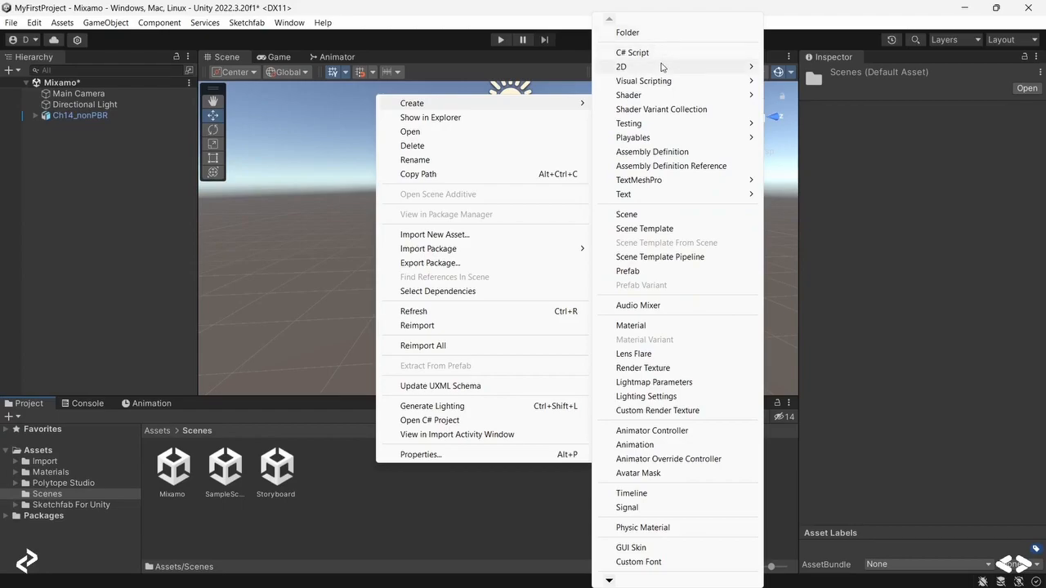
{"action": "left_click", "coordinate": [645, 216]}
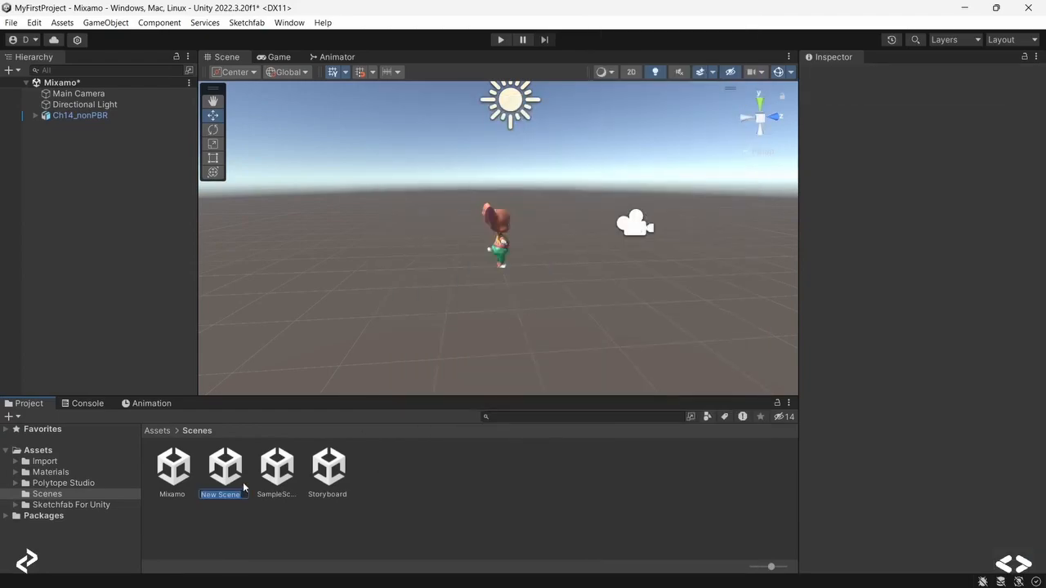
{"action": "type", "text": "Environme..."}
{"action": "key", "text": "Return"}
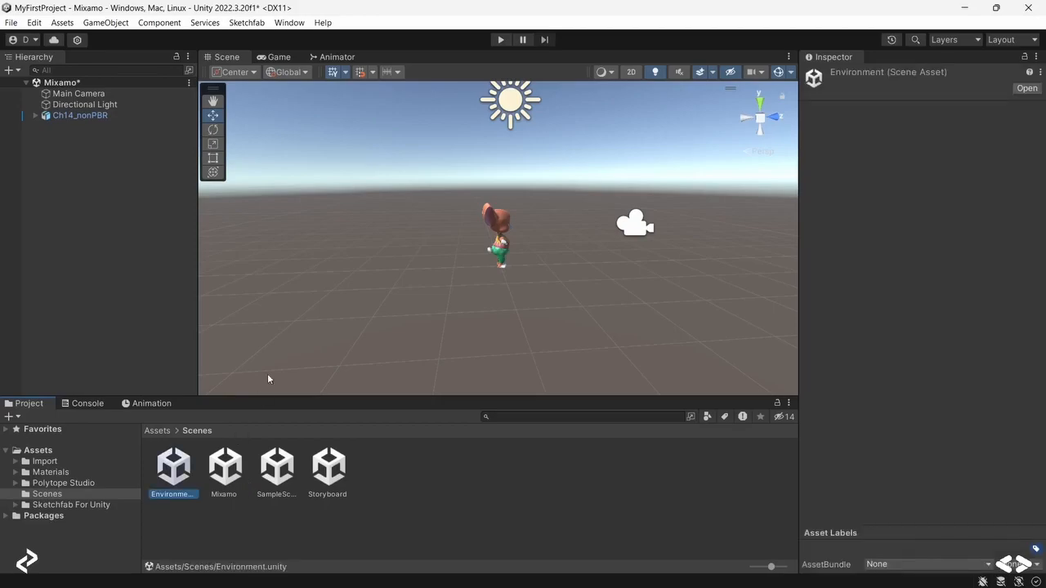
Step: Open the Environment scene, saving the changes made to the Mixamo scene
{"action": "double_click", "coordinate": [180, 466]}
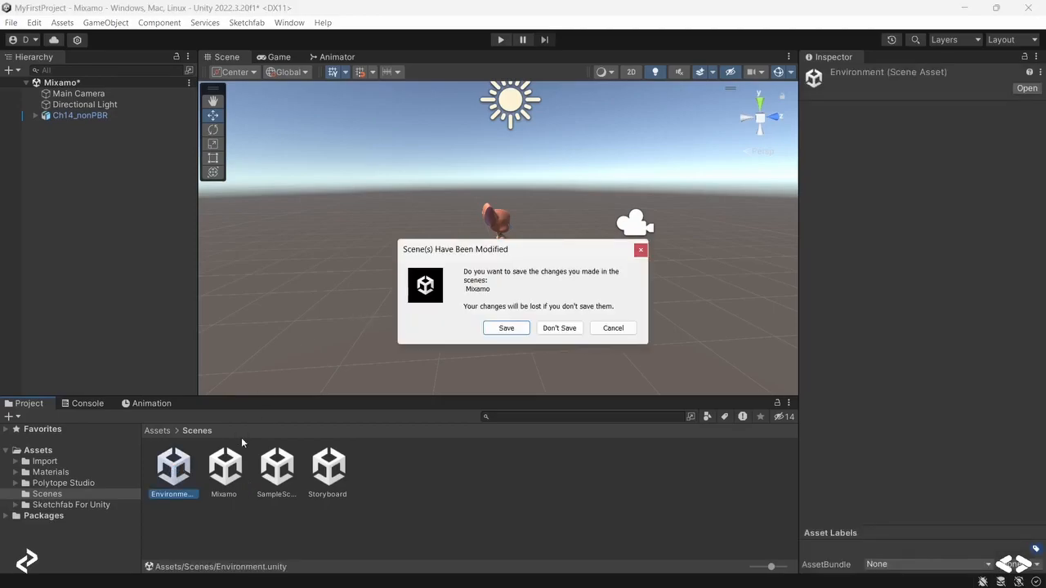
{"action": "left_click", "coordinate": [501, 327]}
{"action": "scroll", "coordinate": [334, 242], "scroll_direction": "down", "scroll_amount": 3}
{"action": "left_click", "coordinate": [446, 334]}
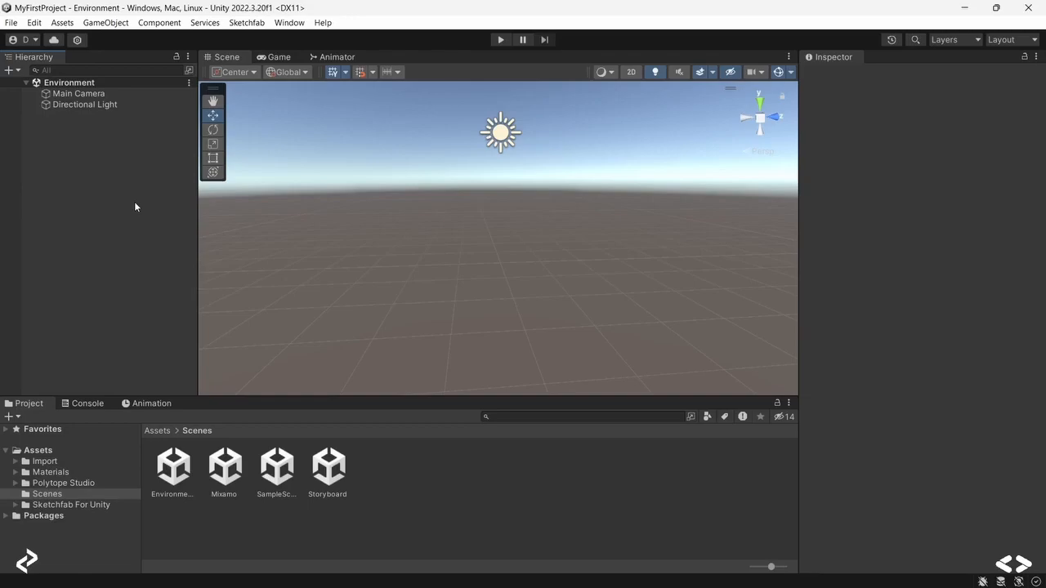
Step: Add a Terrain object to the Environment scene
{"action": "right_click", "coordinate": [91, 152]}
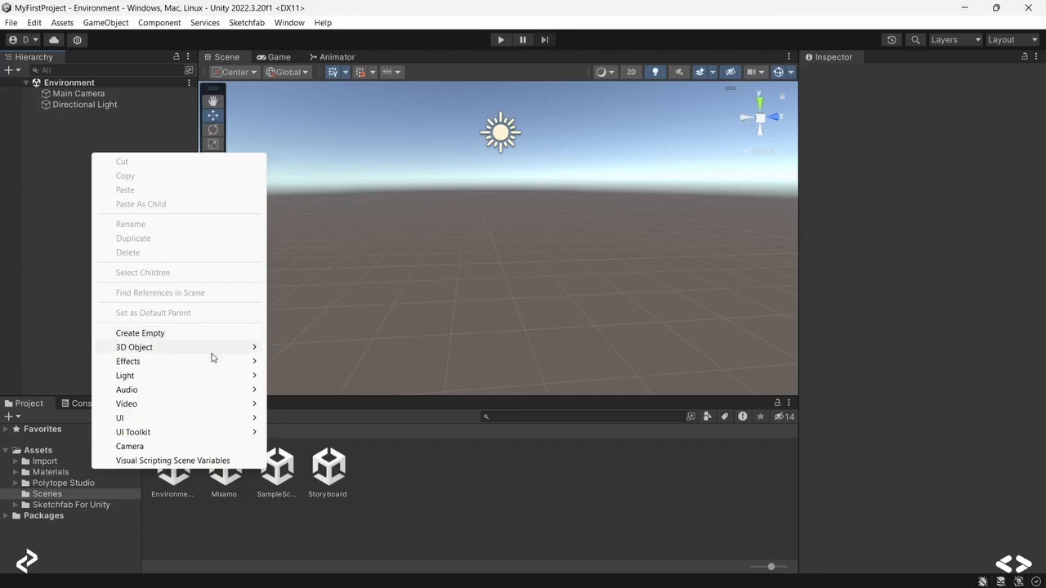
{"action": "mouse_move", "coordinate": [211, 357]}
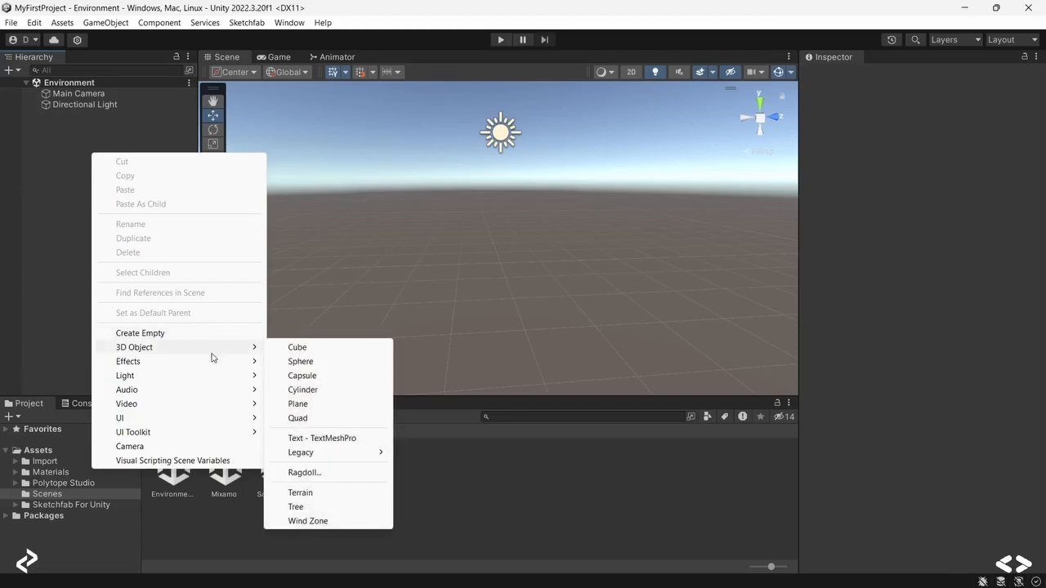
{"action": "left_click", "coordinate": [300, 493]}
{"action": "scroll", "coordinate": [531, 255], "scroll_direction": "down", "scroll_amount": 3}
{"action": "left_click", "coordinate": [217, 103]}
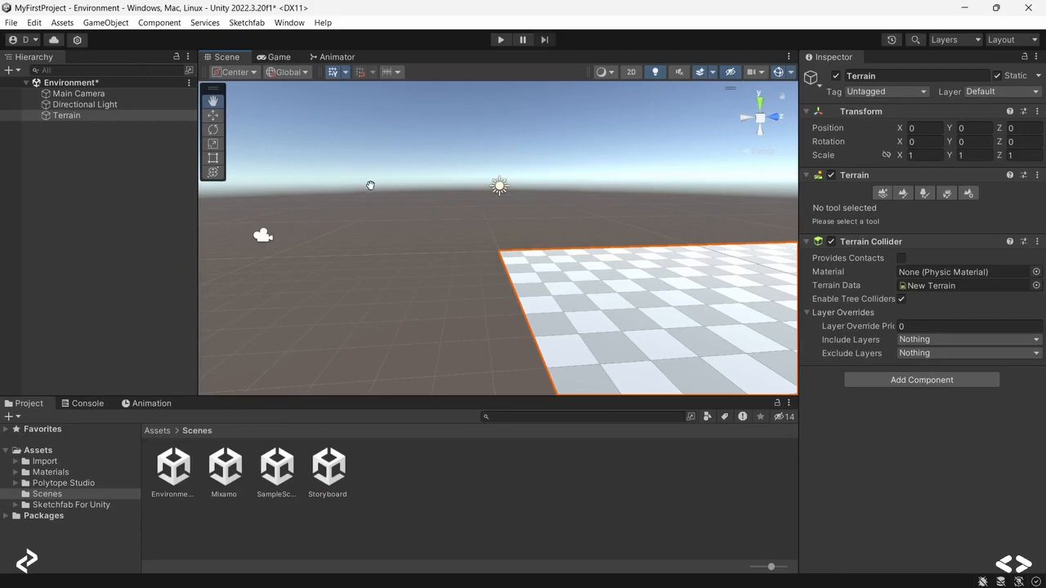
{"action": "left_click_drag", "start_coordinate": [370, 186], "coordinate": [228, 175]}
{"action": "scroll", "coordinate": [485, 189], "scroll_direction": "down", "scroll_amount": 3}
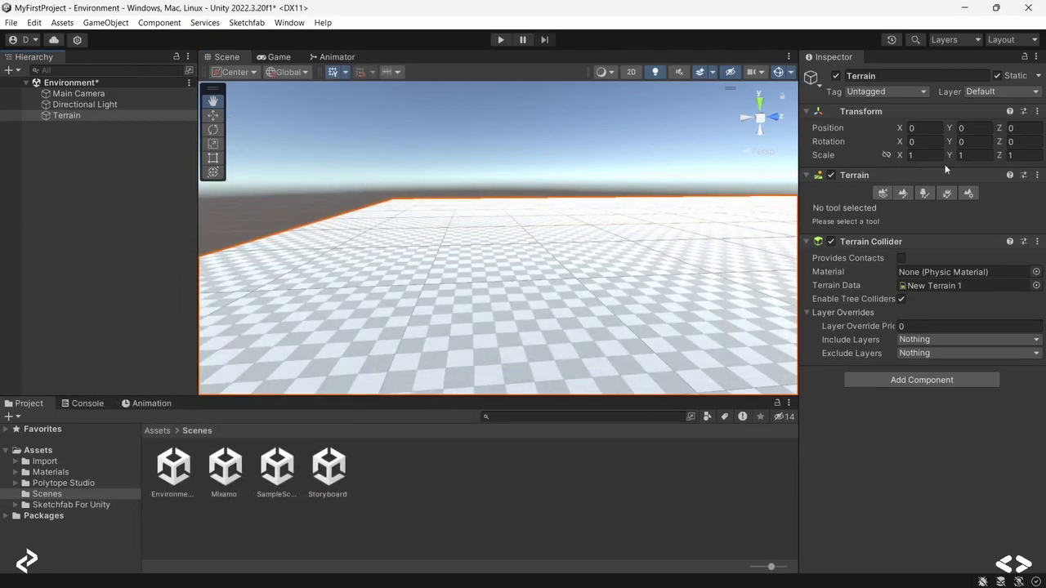
{"action": "scroll", "coordinate": [553, 234], "scroll_direction": "down", "scroll_amount": 3}
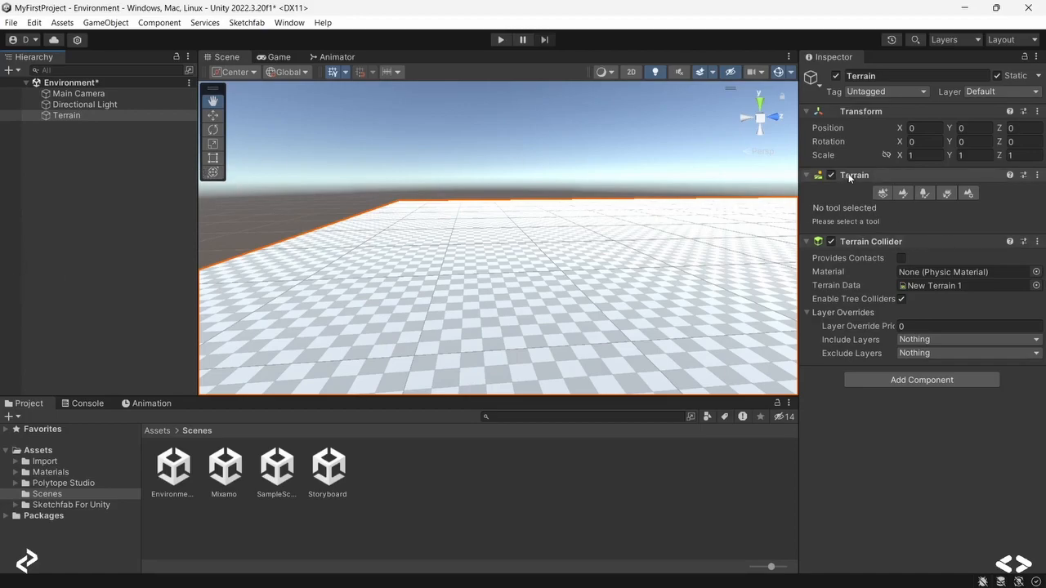
{"action": "scroll", "coordinate": [444, 270], "scroll_direction": "down", "scroll_amount": 3}
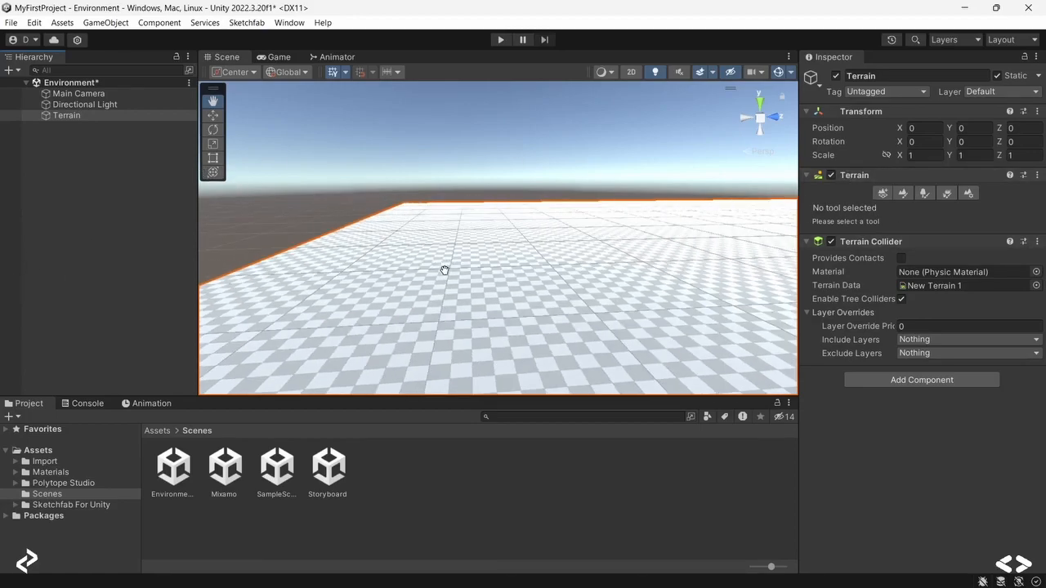
{"action": "scroll", "coordinate": [443, 270], "scroll_direction": "down", "scroll_amount": 2}
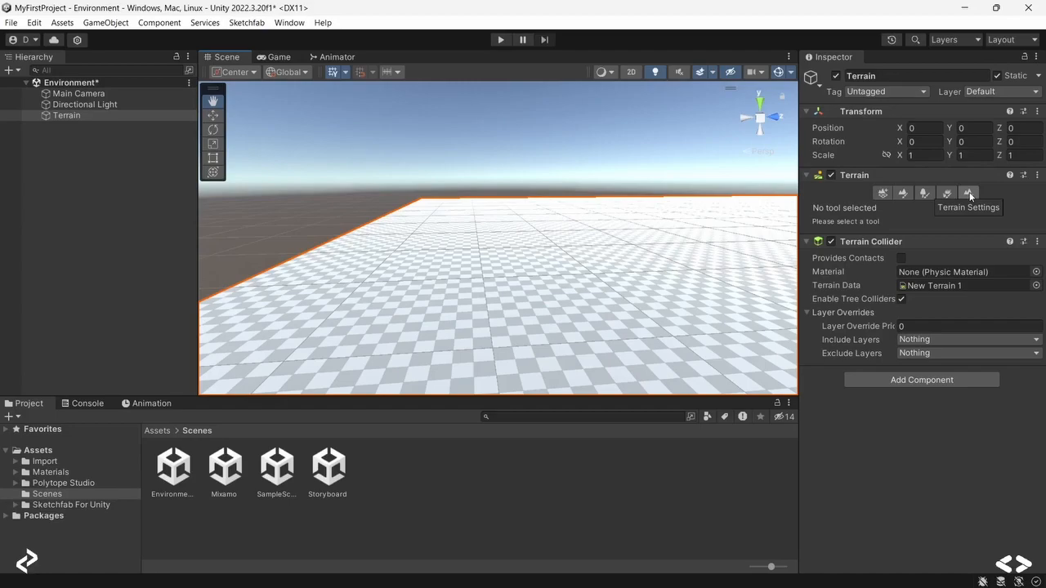
Step: Set the terrain's width and length to 100 in its mesh resolution settings
{"action": "left_click", "coordinate": [969, 193]}
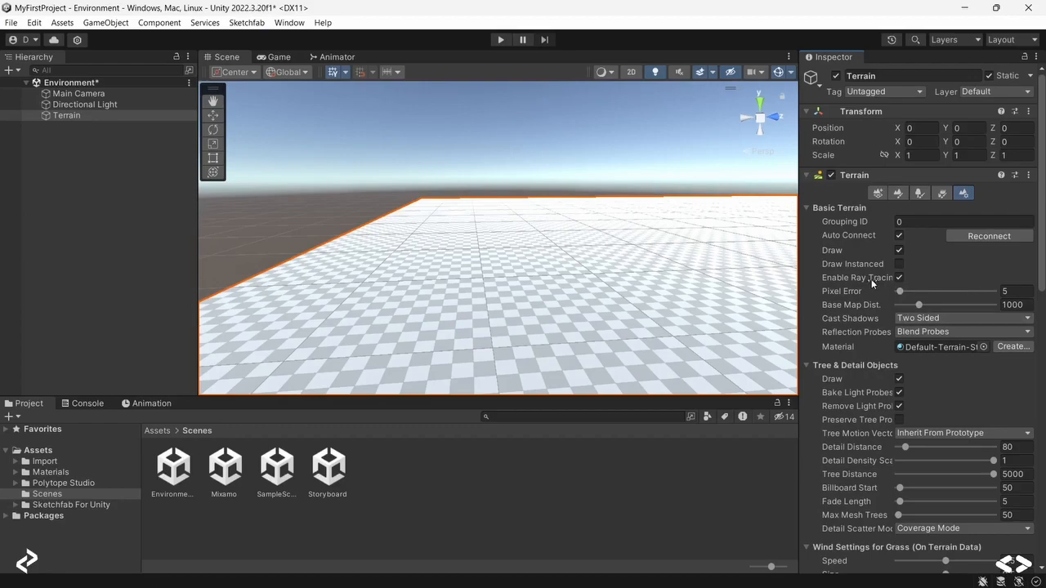
{"action": "scroll", "coordinate": [866, 279], "scroll_direction": "down", "scroll_amount": 6}
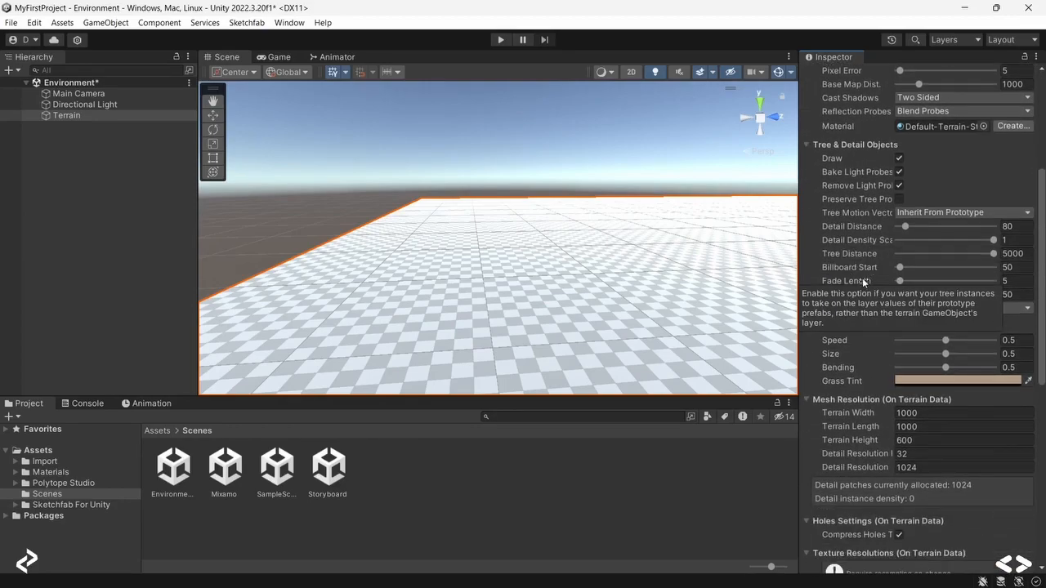
{"action": "scroll", "coordinate": [866, 278], "scroll_direction": "down", "scroll_amount": 5}
{"action": "scroll", "coordinate": [956, 267], "scroll_direction": "up", "scroll_amount": 4}
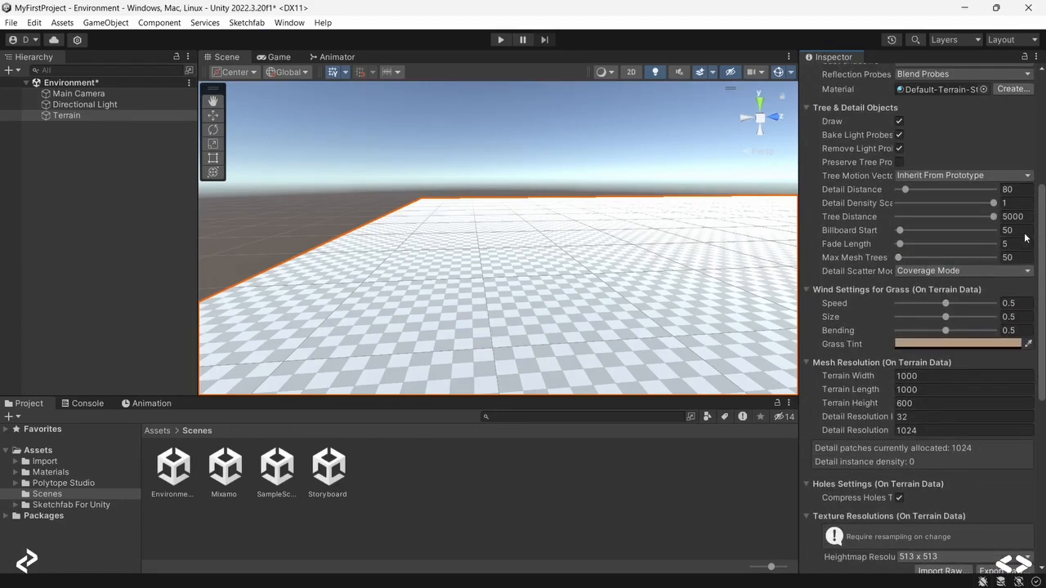
{"action": "scroll", "coordinate": [845, 193], "scroll_direction": "up", "scroll_amount": 2}
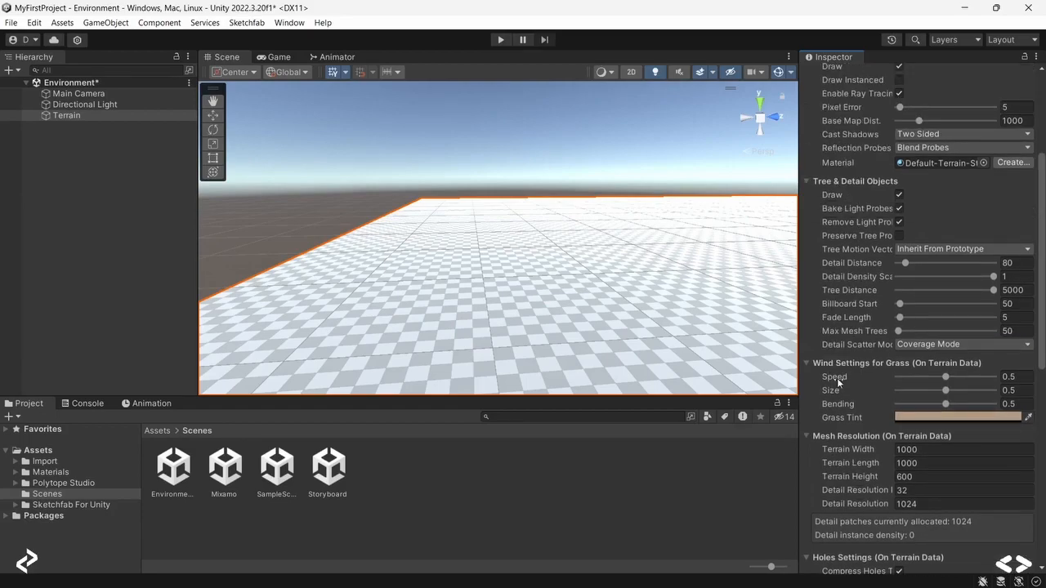
{"action": "left_click", "coordinate": [903, 449]}
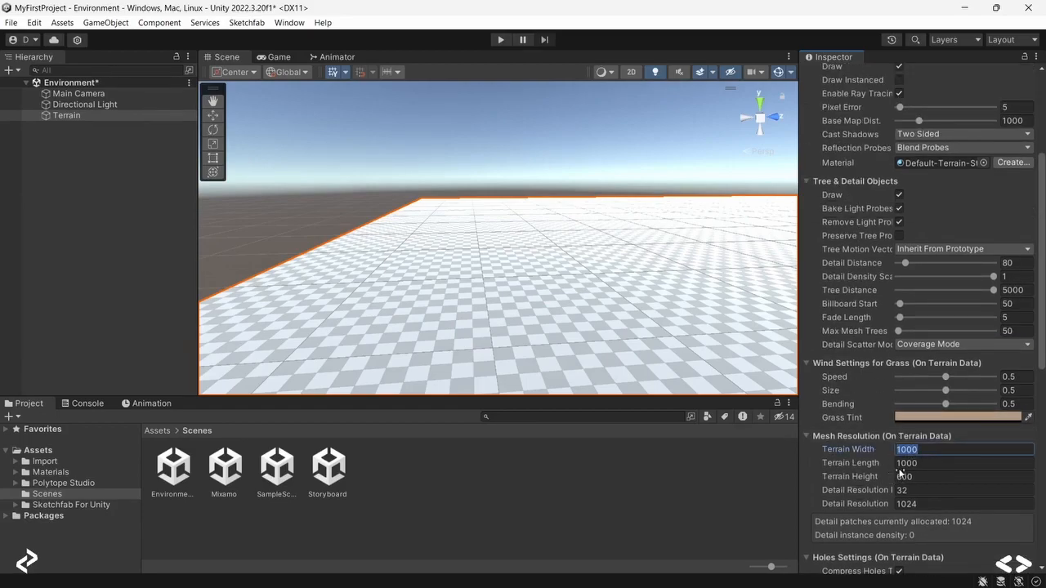
{"action": "key", "text": "Tab"}
{"action": "key", "text": "Tab"}
{"action": "left_click", "coordinate": [934, 452]}
{"action": "left_click", "coordinate": [932, 451]}
{"action": "left_click", "coordinate": [933, 463]}
{"action": "key", "text": "BackSpace"}
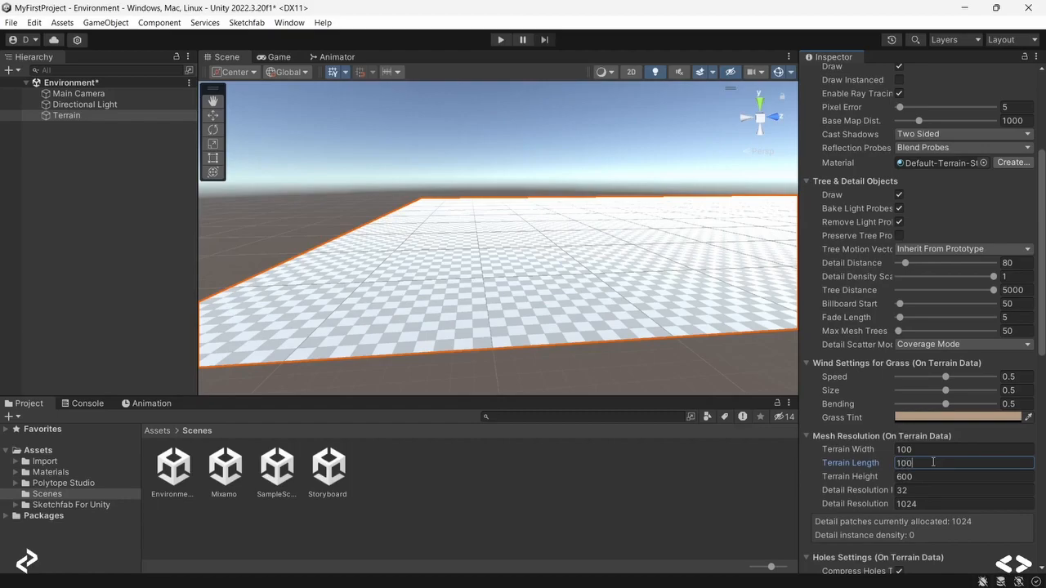
{"action": "key", "text": "Return"}
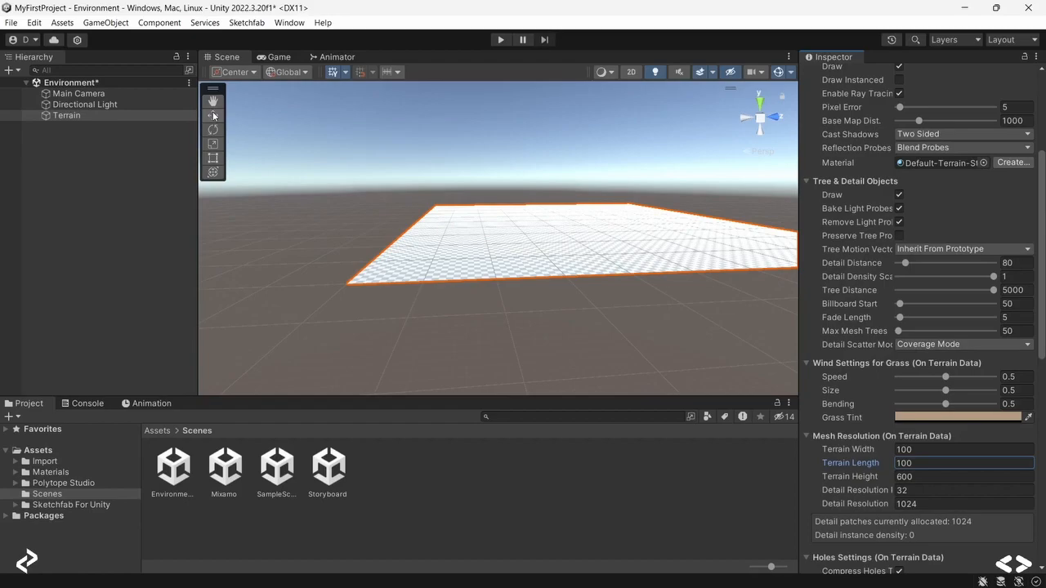
Step: Examine the whole resized terrain from a raised angle in the Scene view
{"action": "left_click", "coordinate": [435, 222]}
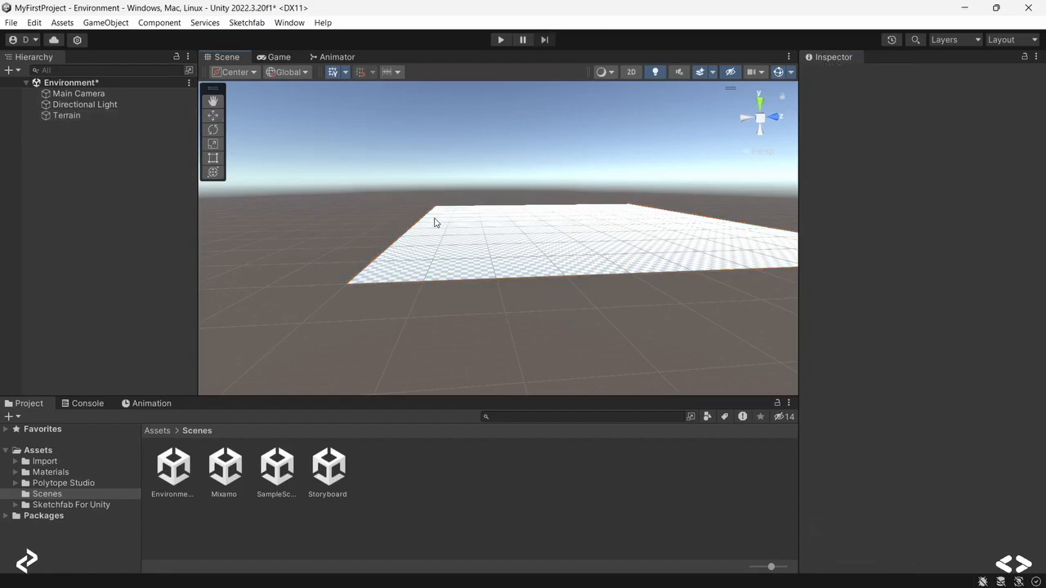
{"action": "left_click_drag", "start_coordinate": [490, 248], "coordinate": [440, 240], "text": "alt"}
{"action": "scroll", "coordinate": [439, 240], "scroll_direction": "down", "scroll_amount": 2}
{"action": "key", "text": "super"}
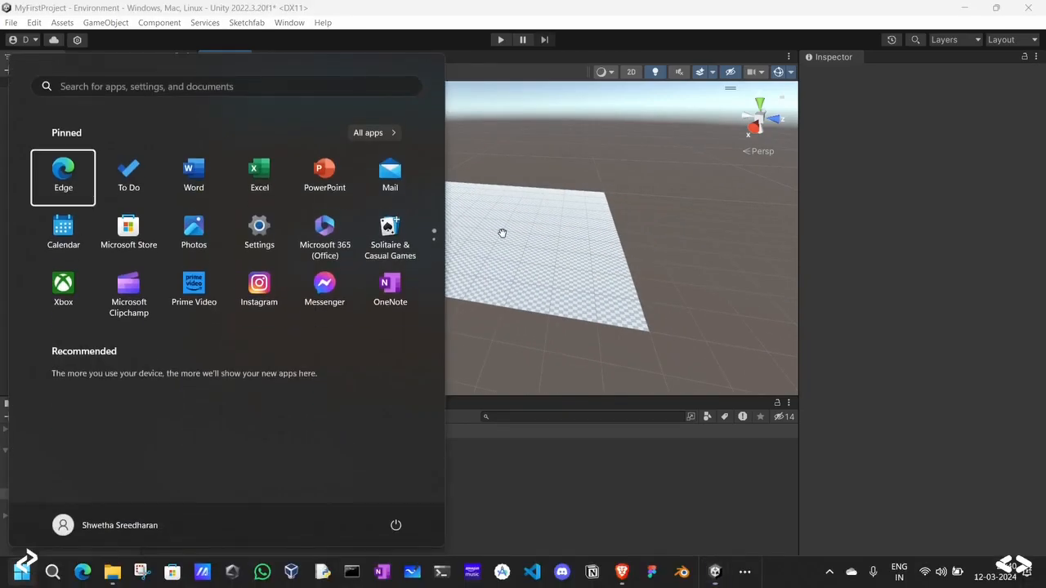
{"action": "left_click", "coordinate": [503, 233]}
{"action": "scroll", "coordinate": [503, 233], "scroll_direction": "down", "scroll_amount": 1}
{"action": "left_click_drag", "start_coordinate": [379, 234], "coordinate": [444, 316], "text": "alt"}
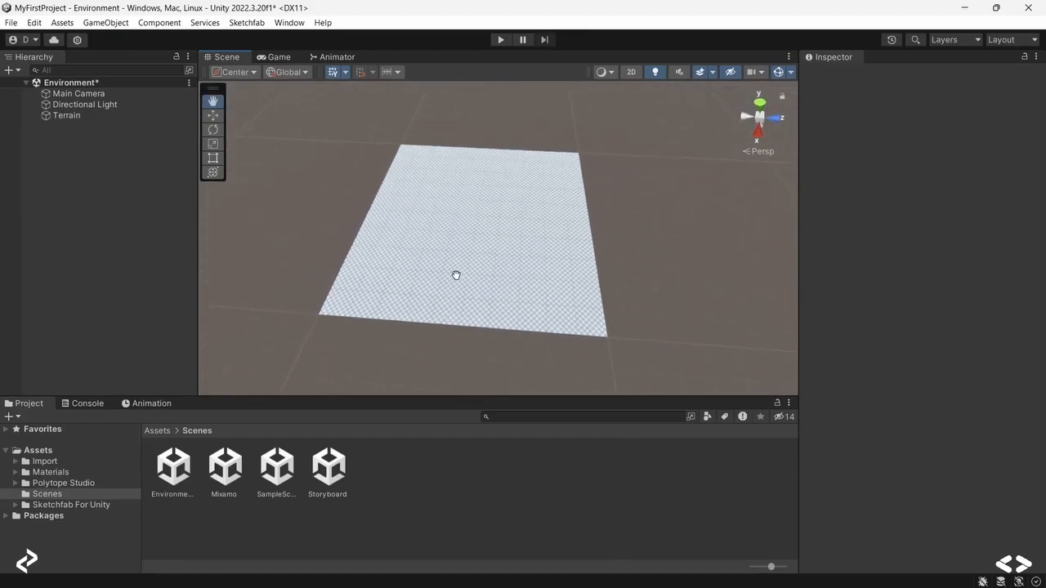
{"action": "scroll", "coordinate": [453, 279], "scroll_direction": "up", "scroll_amount": 3}
{"action": "left_click_drag", "start_coordinate": [452, 278], "coordinate": [461, 261]}
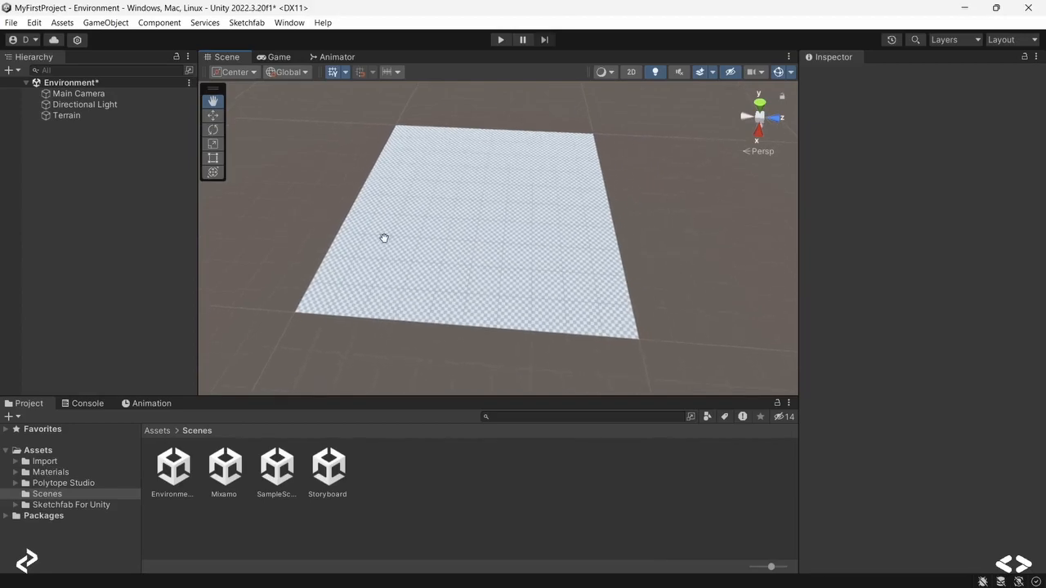
Step: Select the terrain and activate its Raise or Lower Terrain sculpting tool
{"action": "left_click", "coordinate": [76, 115]}
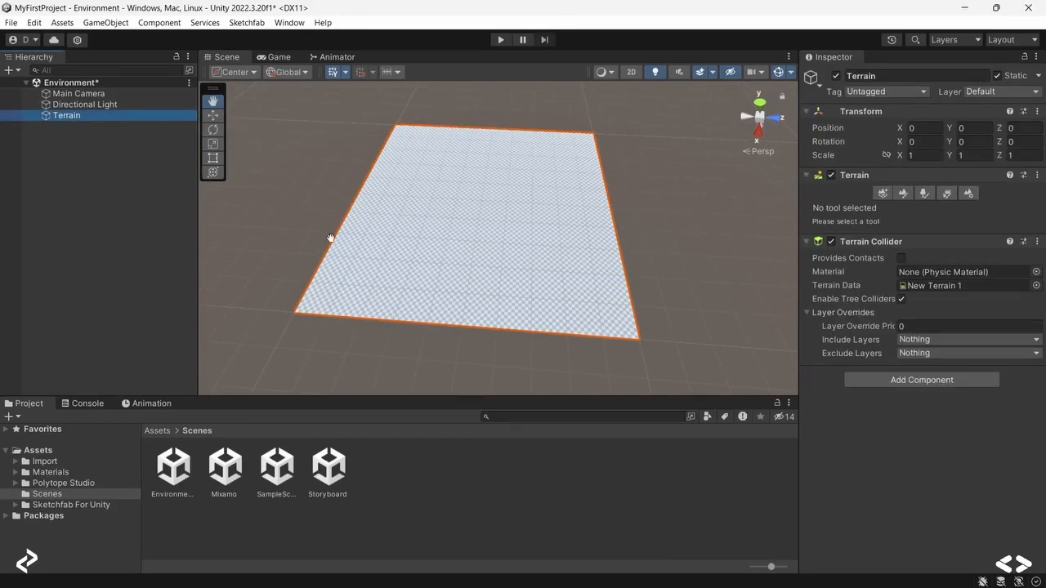
{"action": "left_click", "coordinate": [901, 196]}
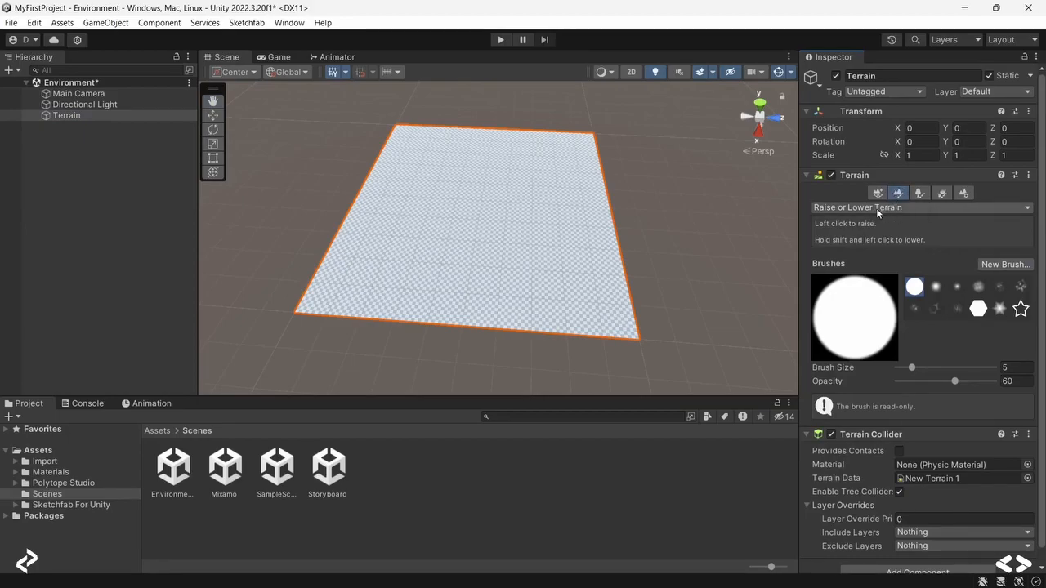
{"action": "left_click", "coordinate": [875, 208]}
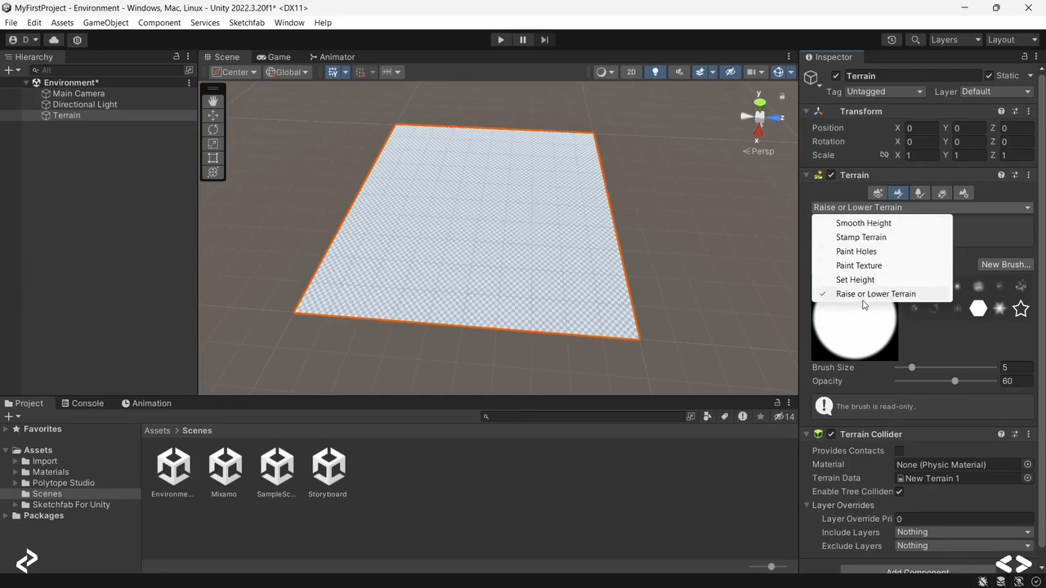
{"action": "left_click", "coordinate": [871, 296]}
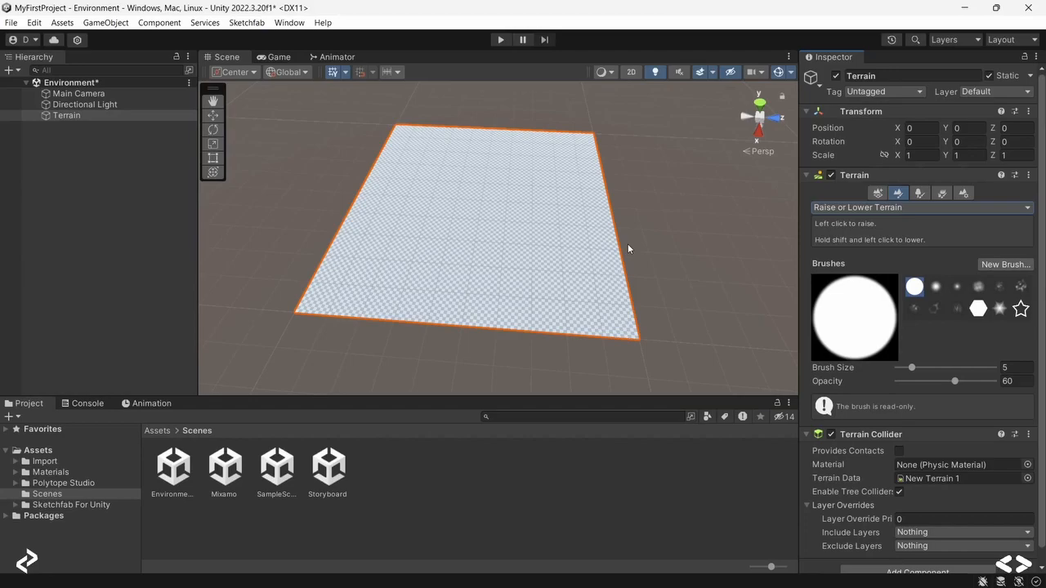
{"action": "scroll", "coordinate": [430, 156], "scroll_direction": "up", "scroll_amount": 1}
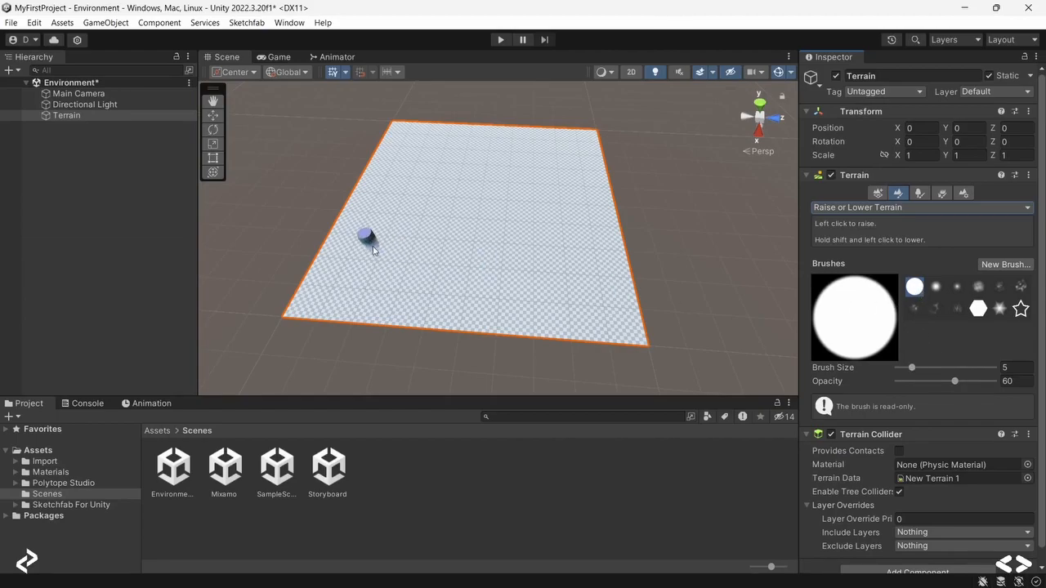
Step: Try raising a round plateau near a corner of the terrain with brush size 25 and opacity 95.5
{"action": "left_click", "coordinate": [925, 369]}
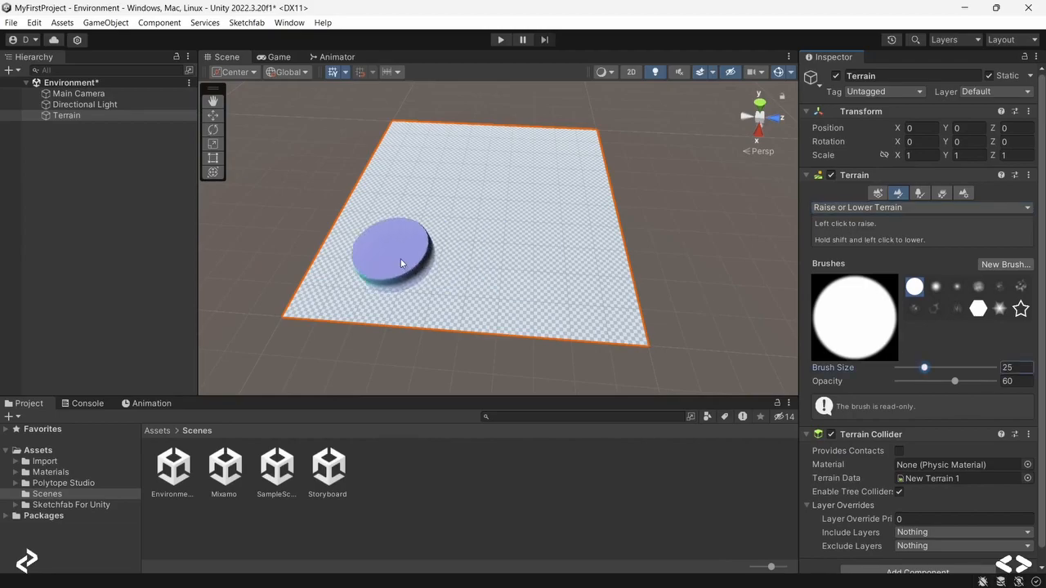
{"action": "mouse_move", "coordinate": [952, 383]}
{"action": "left_mouse_down"}
{"action": "mouse_move", "coordinate": [970, 383]}
{"action": "mouse_move", "coordinate": [954, 382]}
{"action": "left_mouse_up"}
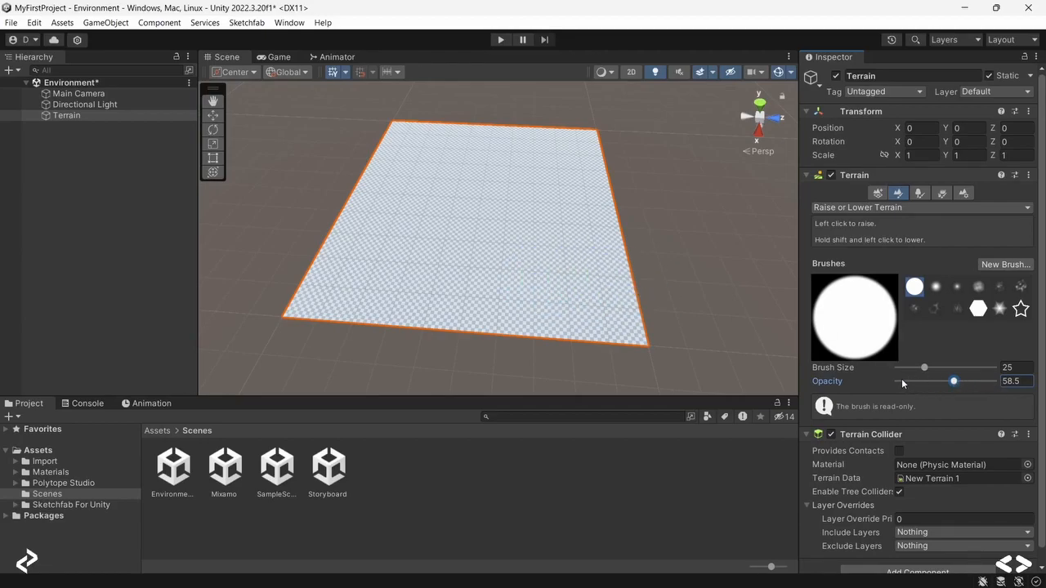
{"action": "left_click", "coordinate": [986, 379]}
{"action": "left_click_drag", "start_coordinate": [372, 274], "coordinate": [378, 277]}
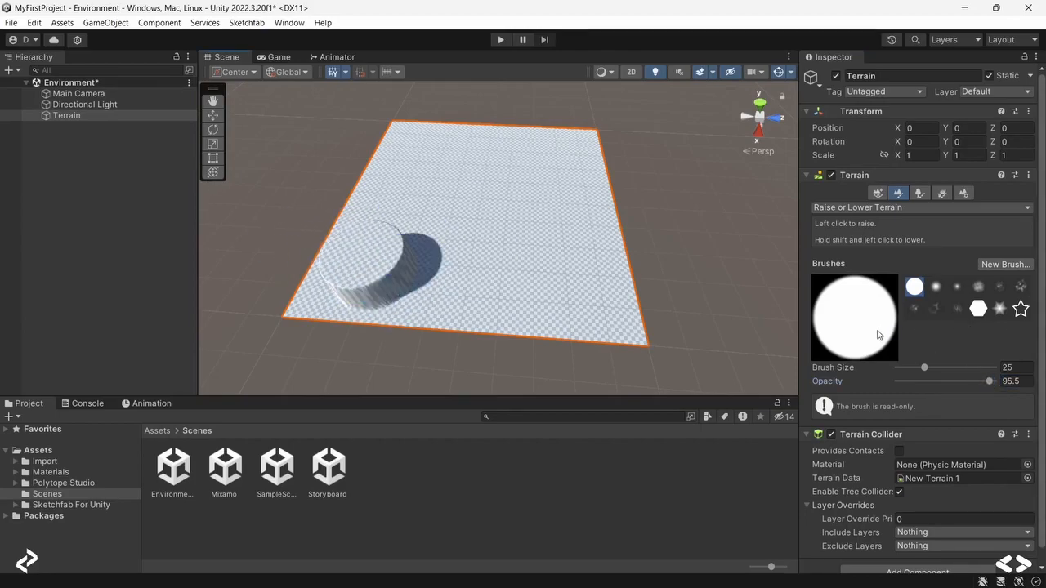
Step: Set the brush opacity to 8.5, try further sculpting strokes on the terrain, and undo the test strokes
{"action": "left_click", "coordinate": [905, 380]}
{"action": "left_click", "coordinate": [508, 216]}
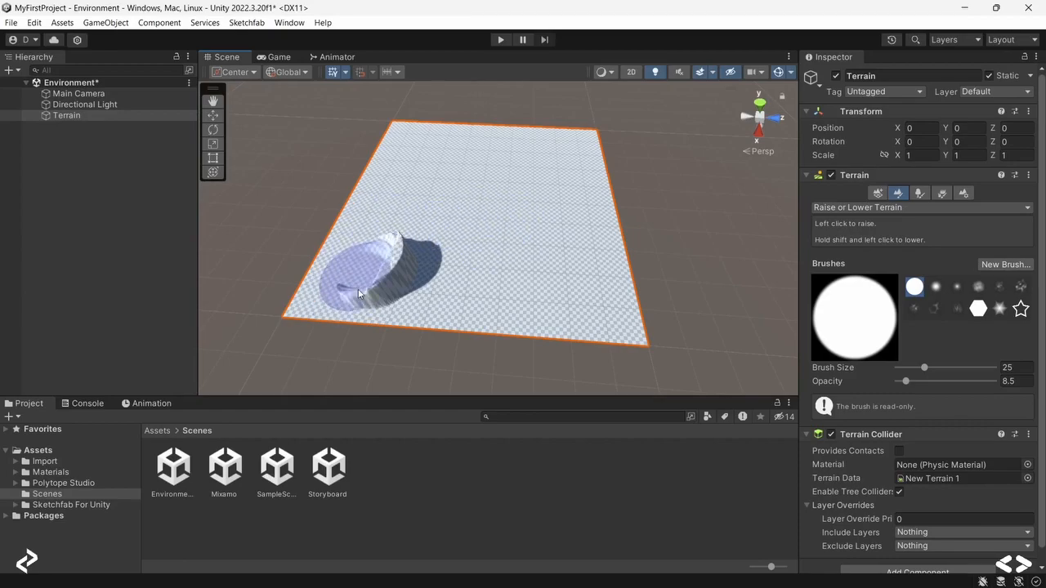
{"action": "key", "text": "ctrl+z"}
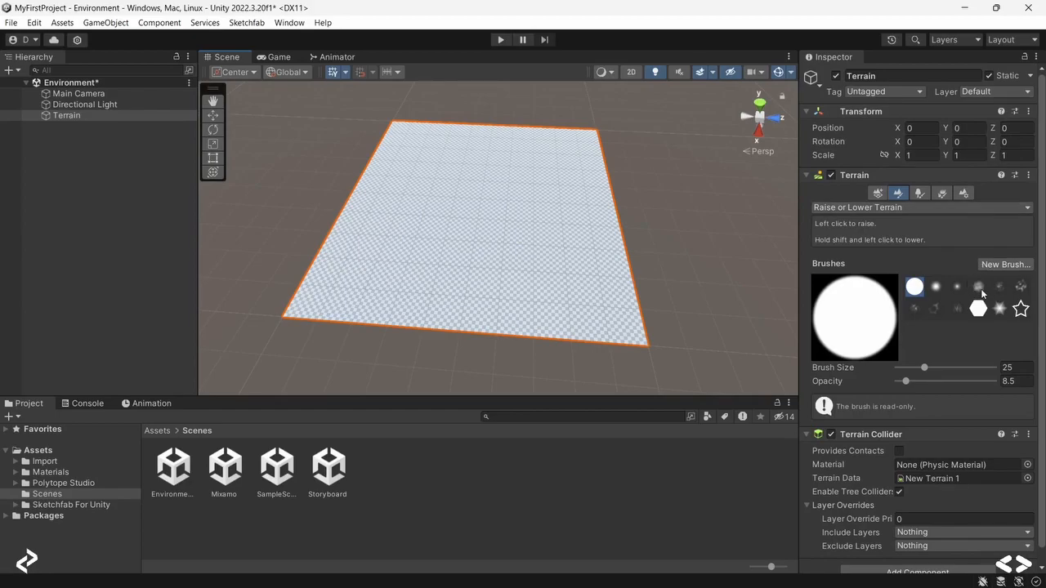
Step: Raise rugged mountains along the terrain's far edge and one side with the blotchy noise brush at size 66 and opacity 21
{"action": "left_click", "coordinate": [979, 286]}
{"action": "left_click", "coordinate": [915, 287]}
{"action": "left_click", "coordinate": [979, 287]}
{"action": "left_click", "coordinate": [1019, 287]}
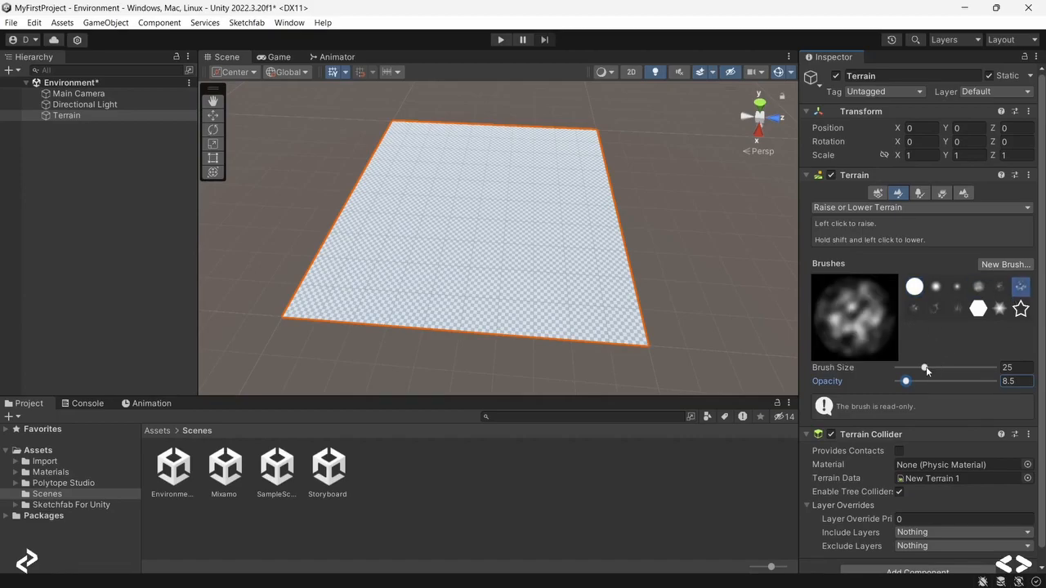
{"action": "left_click_drag", "start_coordinate": [924, 367], "coordinate": [941, 367]}
{"action": "left_click", "coordinate": [911, 369]}
{"action": "left_click_drag", "start_coordinate": [920, 371], "coordinate": [919, 369]}
{"action": "left_click_drag", "start_coordinate": [920, 370], "coordinate": [931, 366]}
{"action": "left_click", "coordinate": [935, 369]}
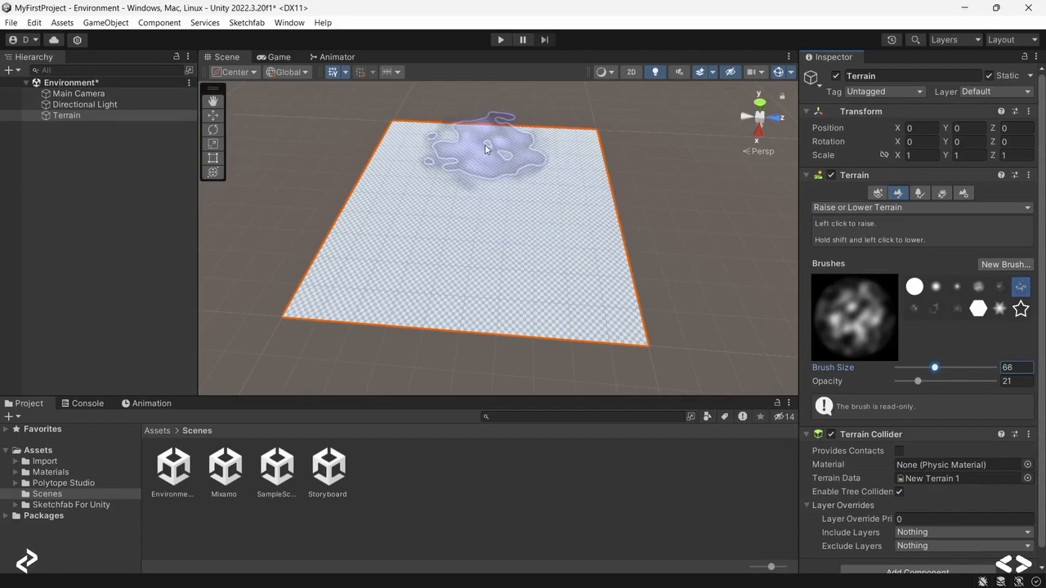
{"action": "mouse_move", "coordinate": [498, 165]}
{"action": "left_mouse_down"}
{"action": "mouse_move", "coordinate": [572, 167]}
{"action": "mouse_move", "coordinate": [592, 183]}
{"action": "mouse_move", "coordinate": [625, 174]}
{"action": "mouse_move", "coordinate": [421, 123]}
{"action": "mouse_move", "coordinate": [607, 185]}
{"action": "mouse_move", "coordinate": [619, 216]}
{"action": "mouse_move", "coordinate": [612, 154]}
{"action": "mouse_move", "coordinate": [594, 139]}
{"action": "mouse_move", "coordinate": [539, 168]}
{"action": "mouse_move", "coordinate": [507, 139]}
{"action": "mouse_move", "coordinate": [517, 120]}
{"action": "left_mouse_up"}
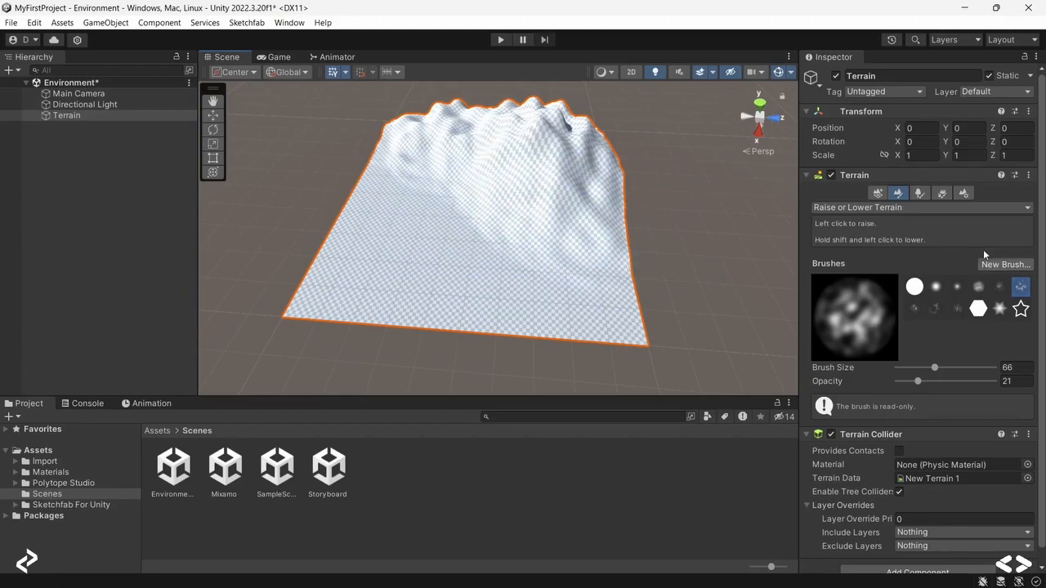
Step: Switch the terrain tool to Paint Texture and create a terrain layer from the green PT_Ground texture, searching the textures for "grass"
{"action": "left_click", "coordinate": [899, 207]}
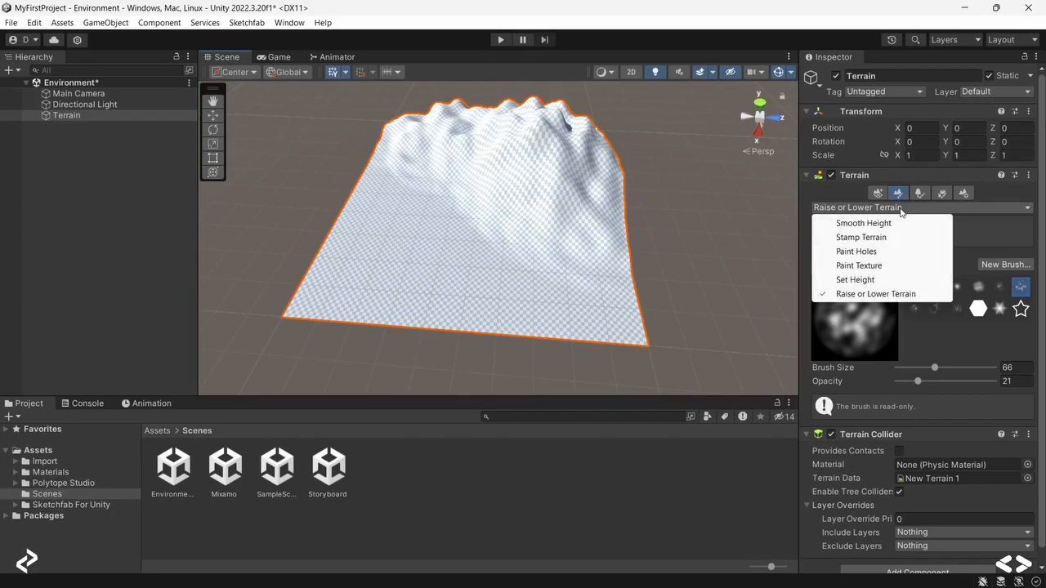
{"action": "left_click", "coordinate": [891, 265]}
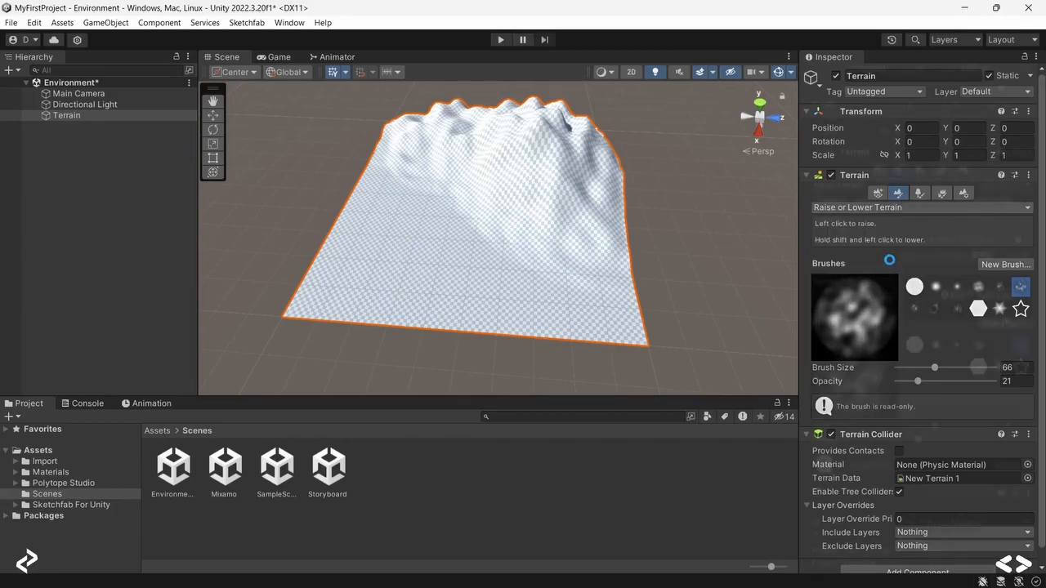
{"action": "left_click", "coordinate": [993, 295]}
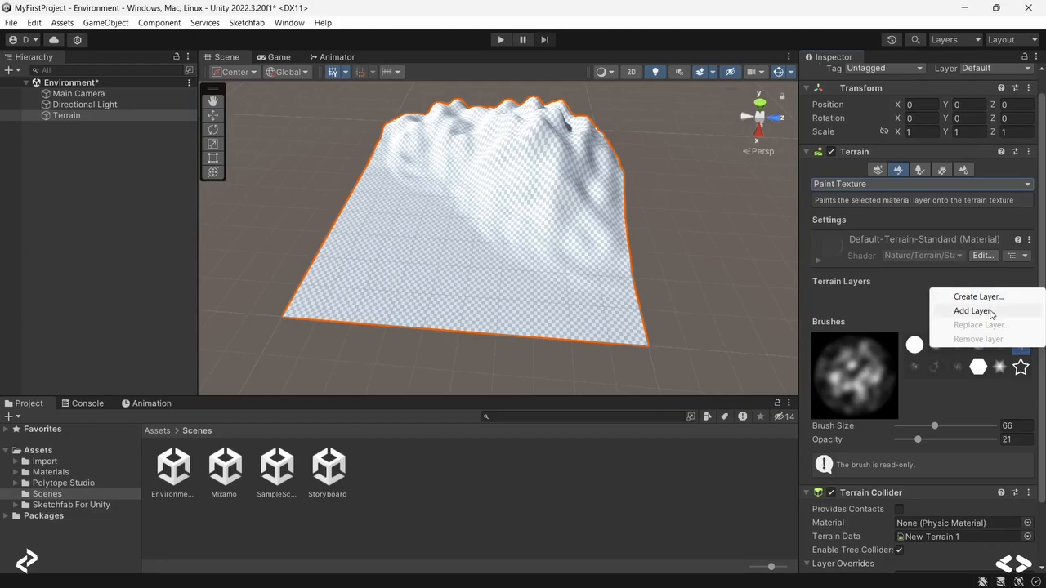
{"action": "left_click", "coordinate": [990, 297]}
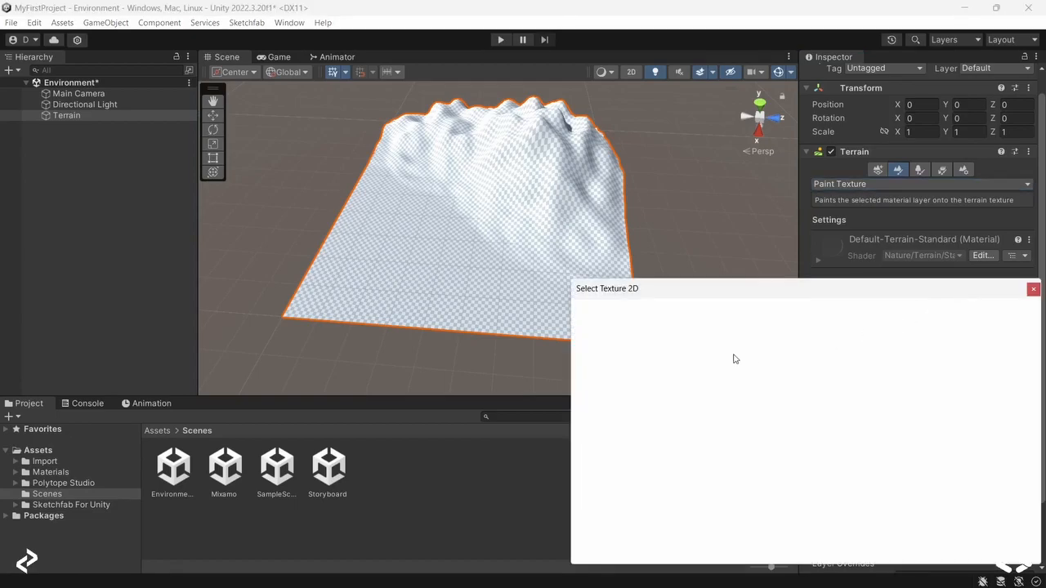
{"action": "left_click_drag", "start_coordinate": [711, 291], "coordinate": [682, 243]}
{"action": "scroll", "coordinate": [674, 341], "scroll_direction": "down", "scroll_amount": 2}
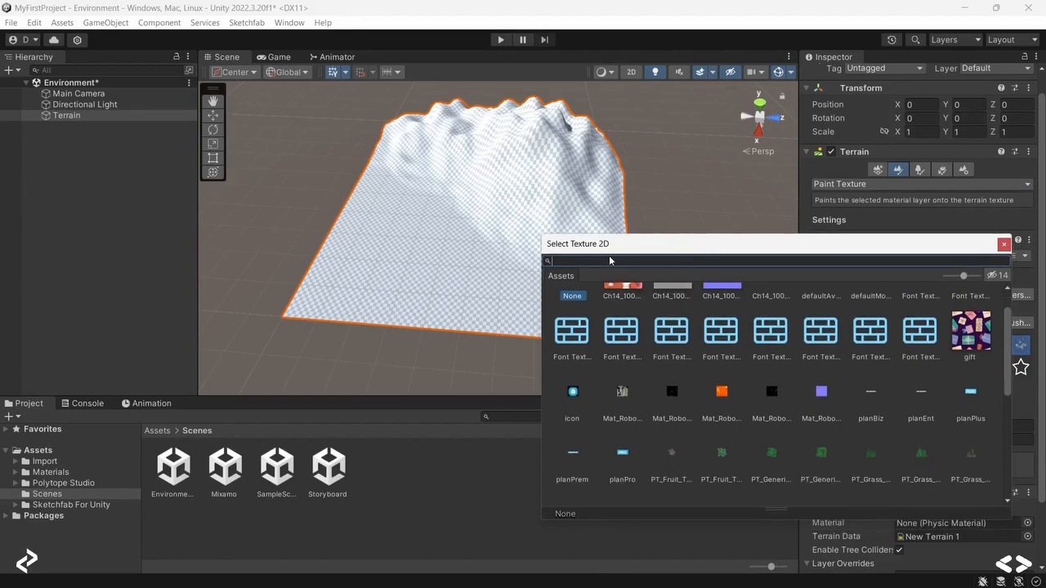
{"action": "scroll", "coordinate": [674, 340], "scroll_direction": "down", "scroll_amount": 6}
{"action": "scroll", "coordinate": [676, 328], "scroll_direction": "up", "scroll_amount": 7}
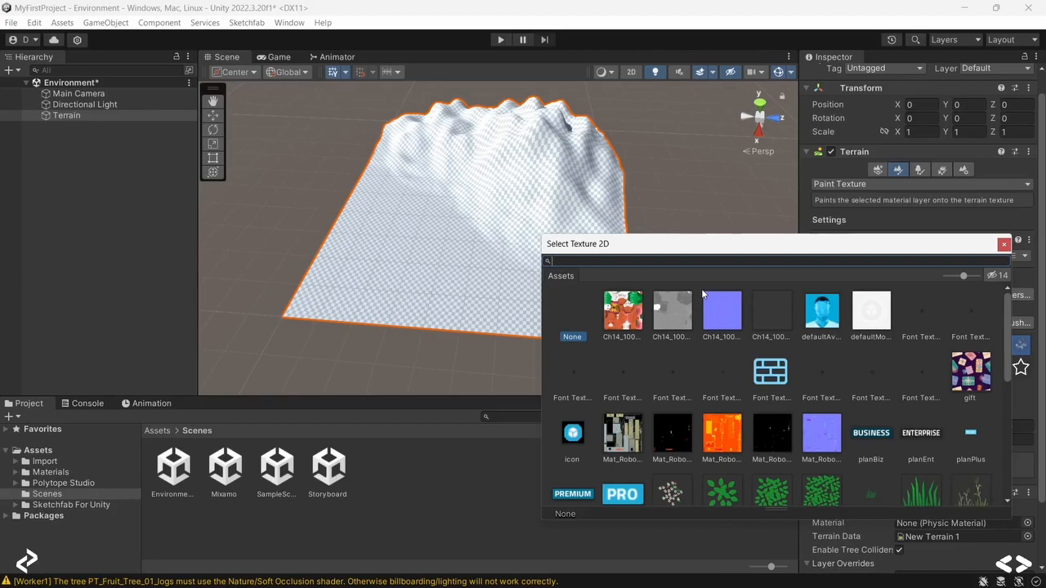
{"action": "type", "text": "grass"}
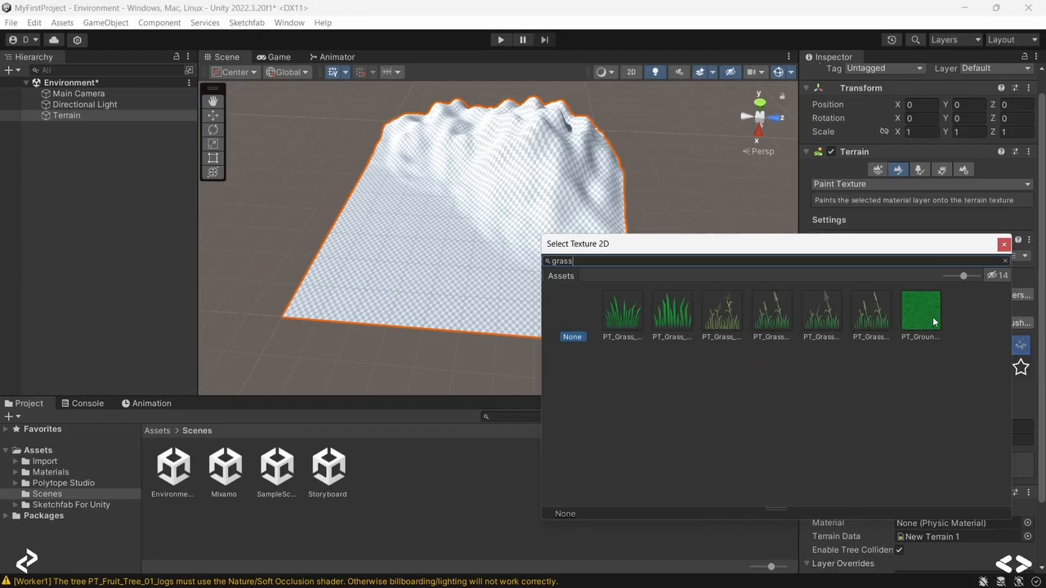
{"action": "double_click", "coordinate": [921, 304]}
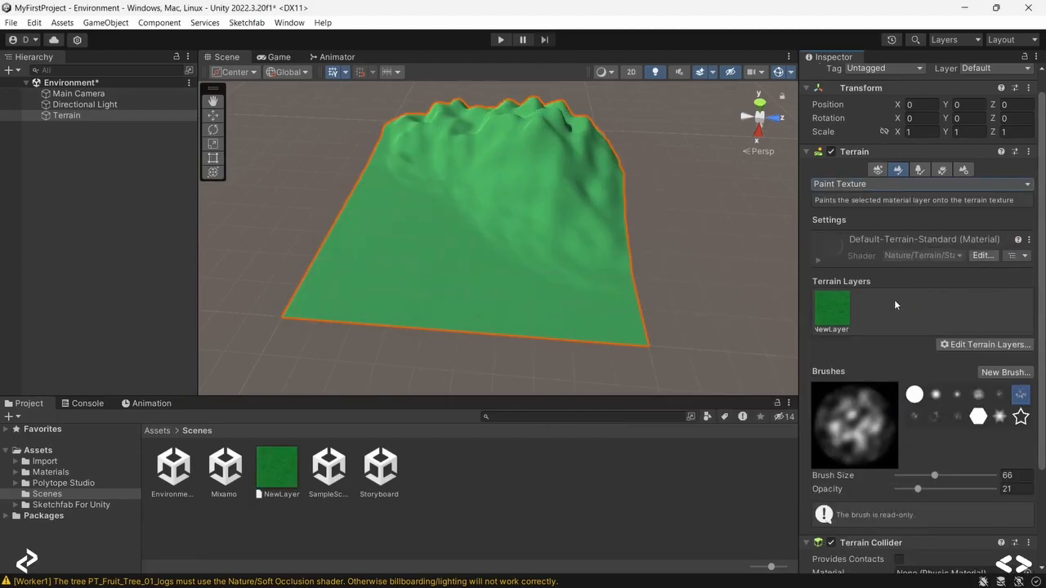
Step: Create a second terrain layer from the sandy PT_Ground_Generic_03 texture, searching the textures for "grou"
{"action": "left_click", "coordinate": [991, 344]}
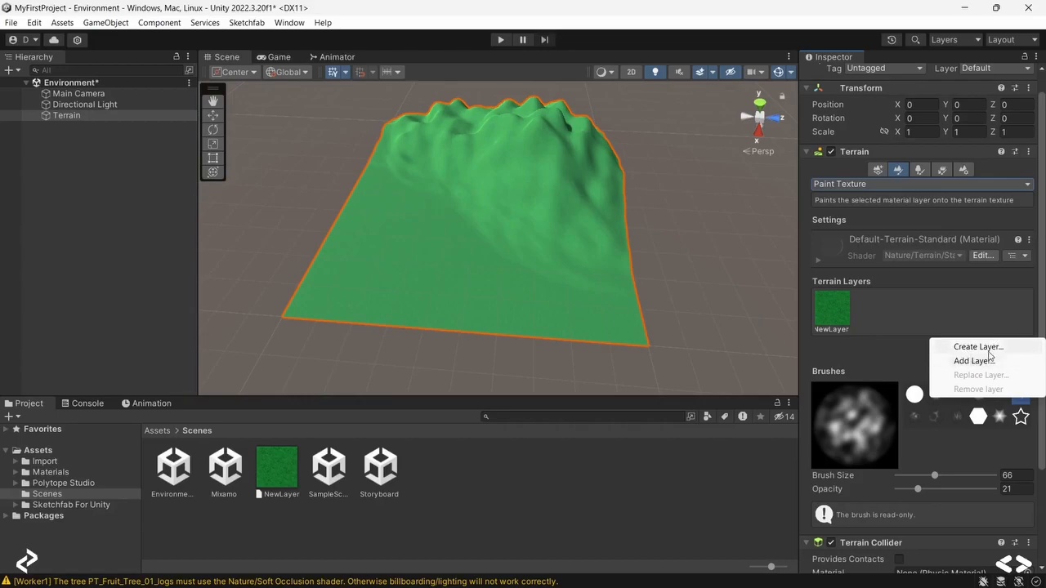
{"action": "left_click", "coordinate": [980, 347]}
{"action": "type", "text": "grou"}
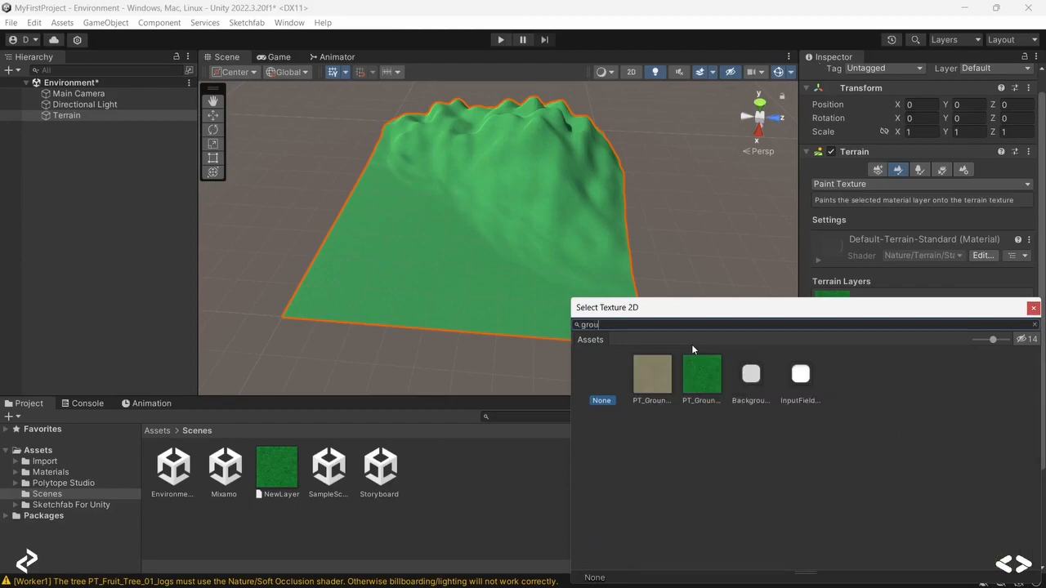
{"action": "double_click", "coordinate": [660, 372]}
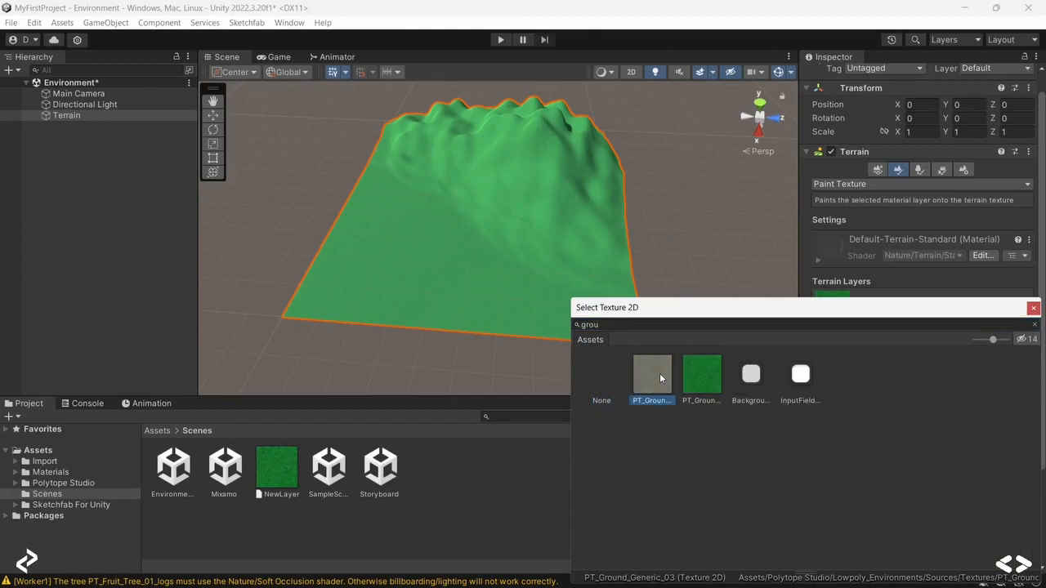
Step: Paint the sandy layer over the terrain's flat foreground, using the blotchy noise brush and the solid round brush at size 37
{"action": "left_click", "coordinate": [873, 314]}
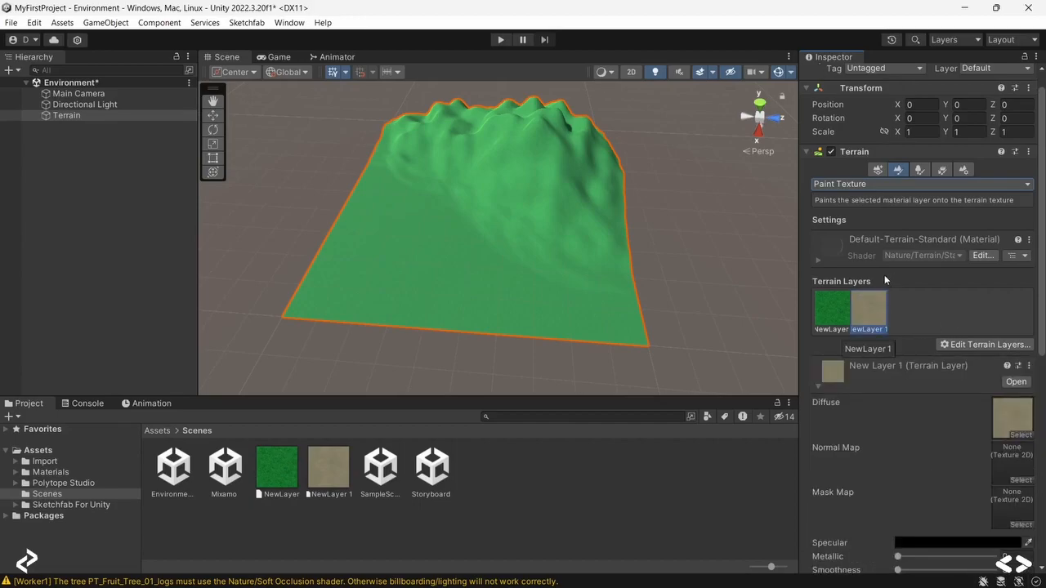
{"action": "mouse_move", "coordinate": [344, 217]}
{"action": "left_mouse_down"}
{"action": "mouse_move", "coordinate": [360, 293]}
{"action": "mouse_move", "coordinate": [456, 326]}
{"action": "left_mouse_up"}
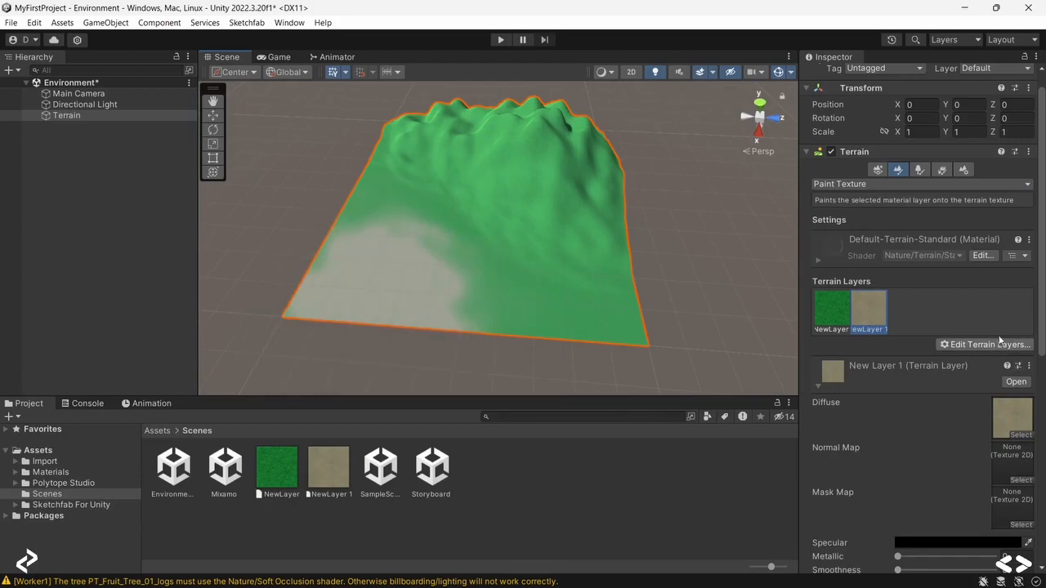
{"action": "scroll", "coordinate": [928, 291], "scroll_direction": "down", "scroll_amount": 8}
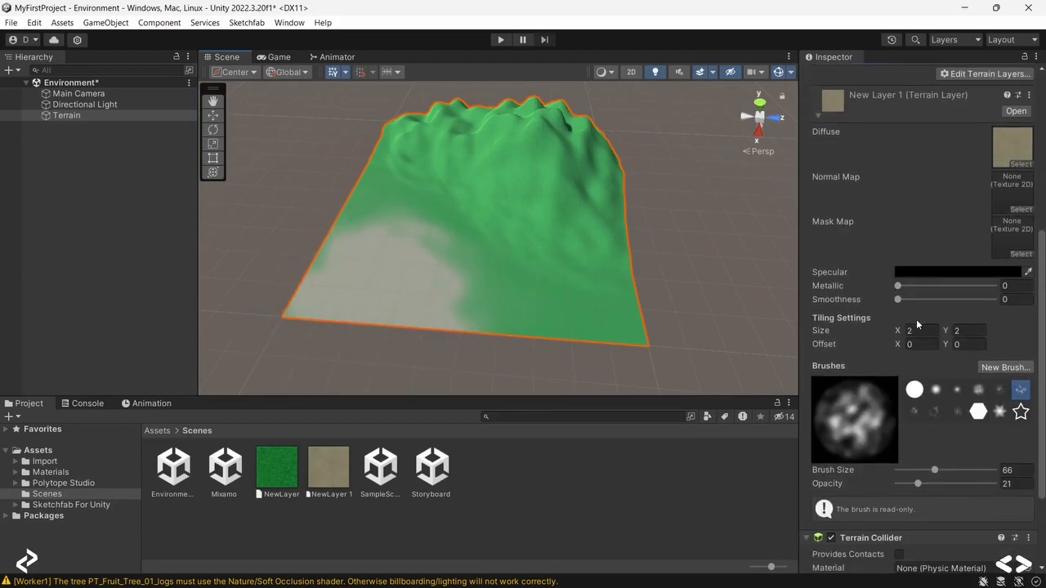
{"action": "left_click", "coordinate": [914, 390]}
{"action": "left_click_drag", "start_coordinate": [935, 470], "coordinate": [901, 472]}
{"action": "mouse_move", "coordinate": [467, 282]}
{"action": "left_mouse_down"}
{"action": "mouse_move", "coordinate": [466, 299]}
{"action": "mouse_move", "coordinate": [617, 334]}
{"action": "mouse_move", "coordinate": [529, 296]}
{"action": "left_mouse_up"}
{"action": "left_click_drag", "start_coordinate": [918, 469], "coordinate": [928, 470]}
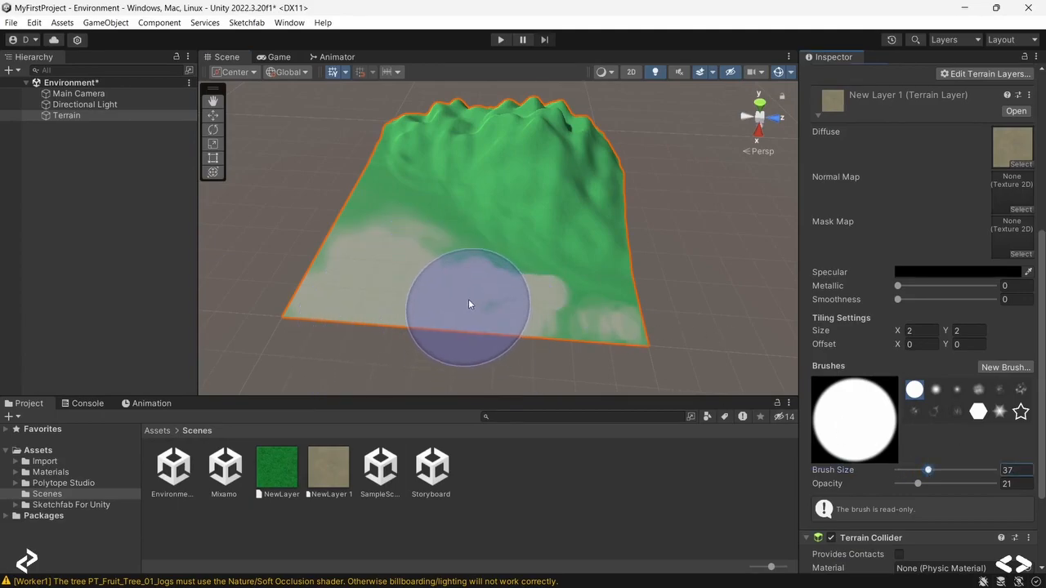
{"action": "mouse_move", "coordinate": [548, 333]}
{"action": "left_mouse_down"}
{"action": "mouse_move", "coordinate": [592, 344]}
{"action": "mouse_move", "coordinate": [408, 303]}
{"action": "mouse_move", "coordinate": [335, 250]}
{"action": "mouse_move", "coordinate": [391, 275]}
{"action": "left_mouse_up"}
Step: Extend the sandy layer up the lower mountain slopes and one end of the range with the blotchy noise brush at size 69
{"action": "left_click_drag", "start_coordinate": [928, 470], "coordinate": [913, 470]}
{"action": "left_click", "coordinate": [1000, 390]}
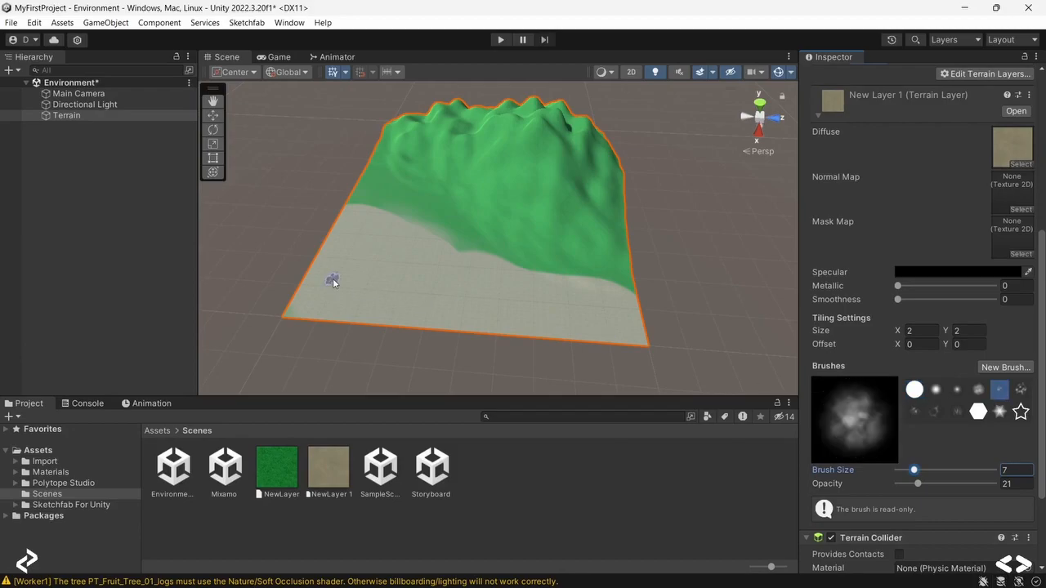
{"action": "left_click", "coordinate": [937, 470]}
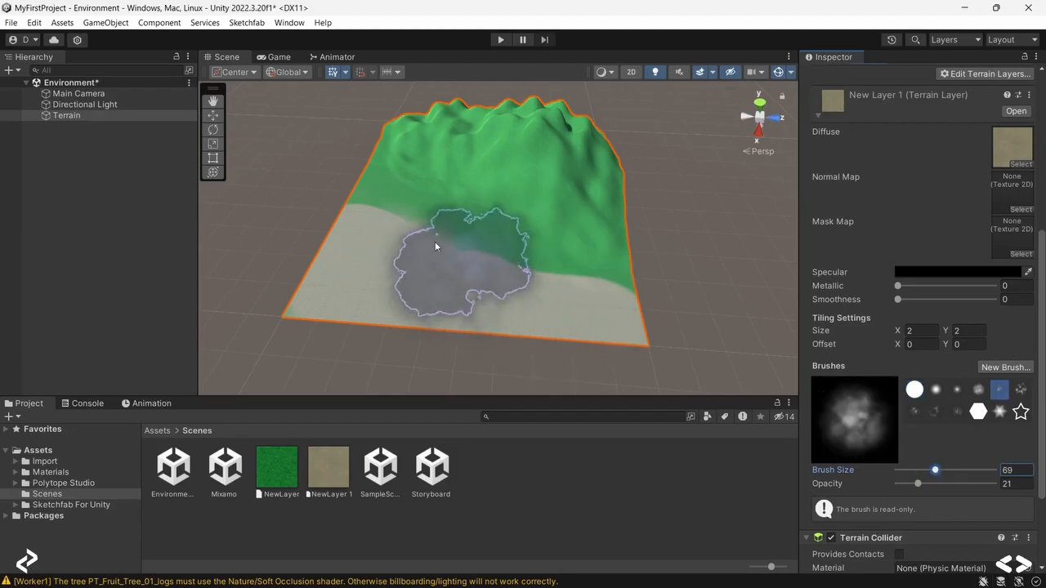
{"action": "left_click", "coordinate": [1019, 391]}
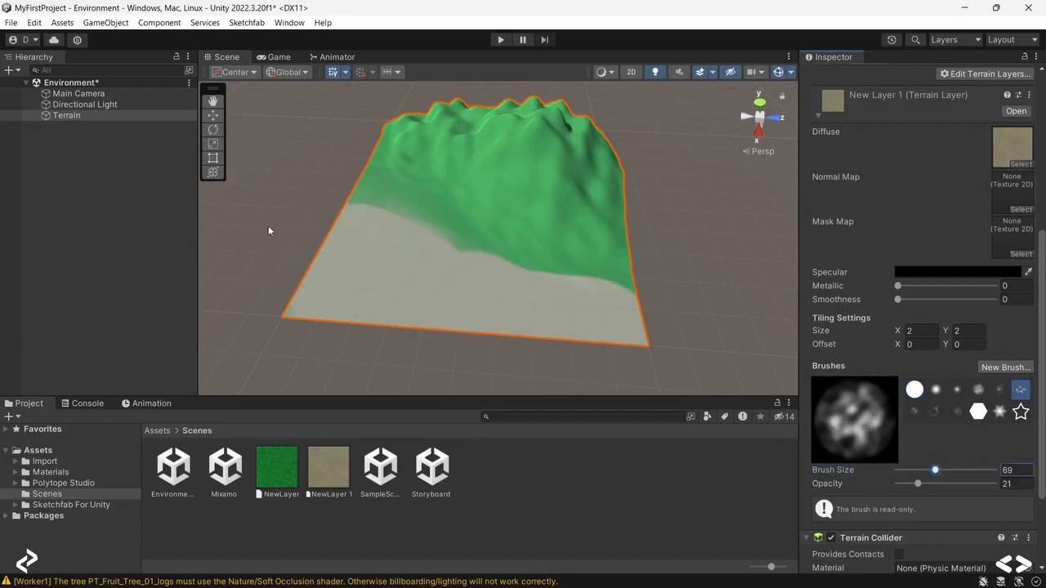
{"action": "mouse_move", "coordinate": [398, 205]}
{"action": "left_mouse_down"}
{"action": "mouse_move", "coordinate": [367, 215]}
{"action": "mouse_move", "coordinate": [404, 253]}
{"action": "mouse_move", "coordinate": [597, 329]}
{"action": "mouse_move", "coordinate": [534, 303]}
{"action": "mouse_move", "coordinate": [538, 329]}
{"action": "left_mouse_up"}
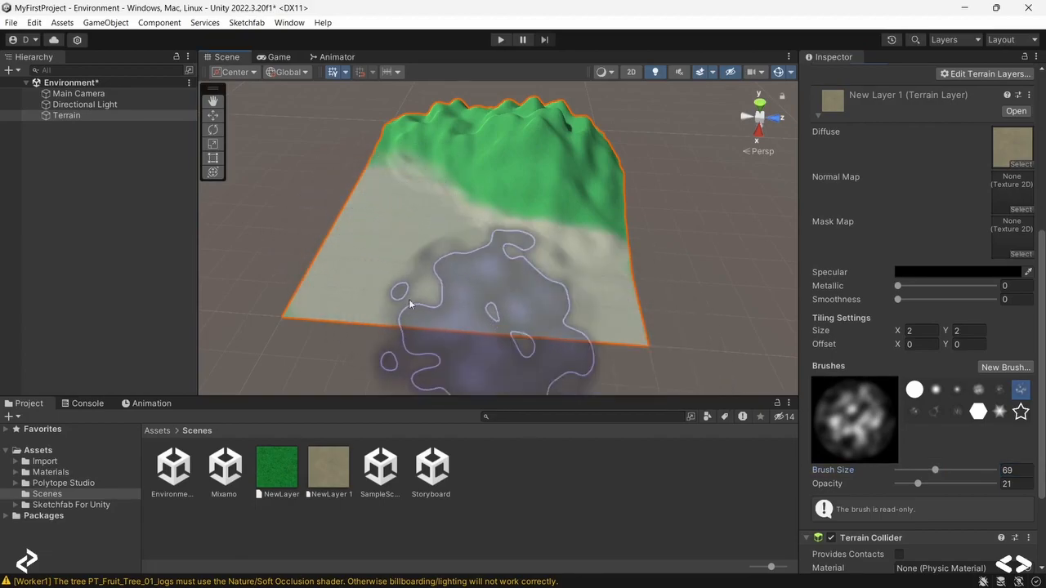
{"action": "left_click", "coordinate": [380, 133]}
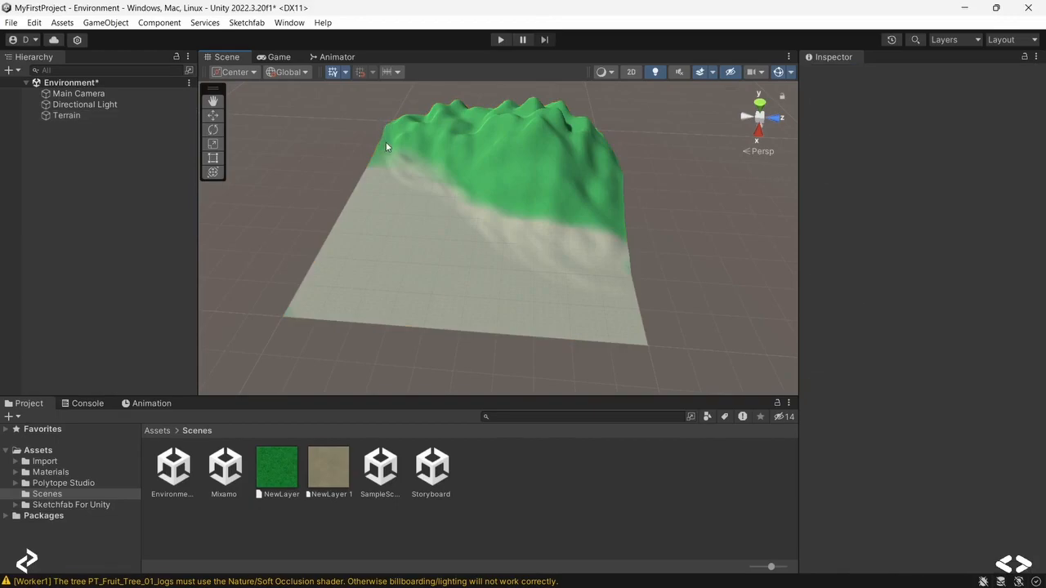
{"action": "left_click", "coordinate": [388, 144]}
{"action": "mouse_move", "coordinate": [388, 144]}
{"action": "left_mouse_down"}
{"action": "mouse_move", "coordinate": [382, 127]}
{"action": "mouse_move", "coordinate": [382, 253]}
{"action": "left_mouse_up"}
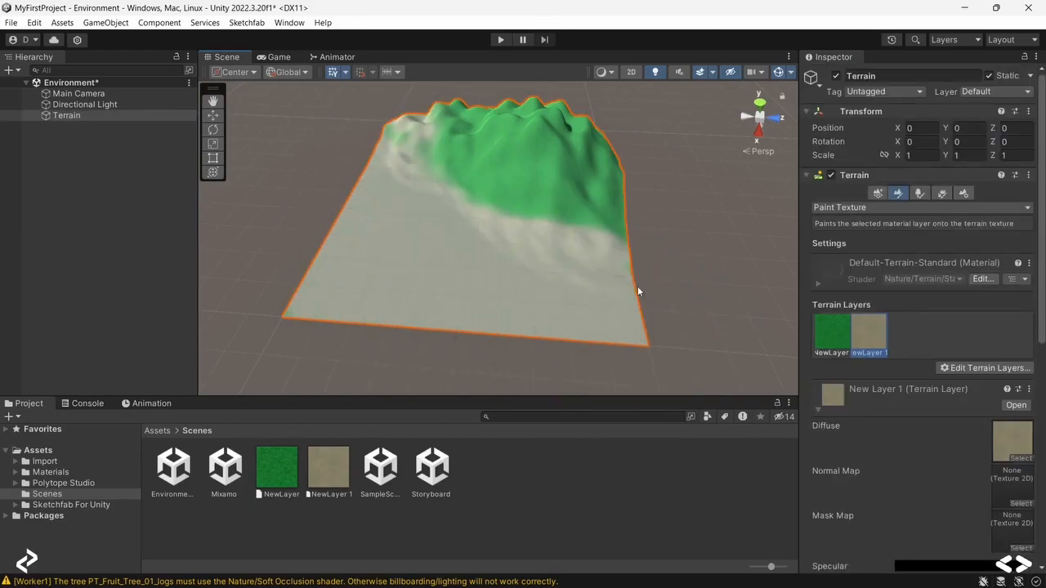
Step: Repaint the mountains and their lower slopes with the green grass layer, leaving sand on the flat foreground
{"action": "left_click", "coordinate": [832, 331]}
{"action": "mouse_move", "coordinate": [480, 181]}
{"action": "left_mouse_down"}
{"action": "mouse_move", "coordinate": [509, 214]}
{"action": "mouse_move", "coordinate": [577, 220]}
{"action": "mouse_move", "coordinate": [382, 201]}
{"action": "mouse_move", "coordinate": [361, 164]}
{"action": "mouse_move", "coordinate": [413, 131]}
{"action": "mouse_move", "coordinate": [509, 207]}
{"action": "mouse_move", "coordinate": [581, 229]}
{"action": "mouse_move", "coordinate": [566, 241]}
{"action": "mouse_move", "coordinate": [401, 205]}
{"action": "mouse_move", "coordinate": [397, 119]}
{"action": "left_mouse_up"}
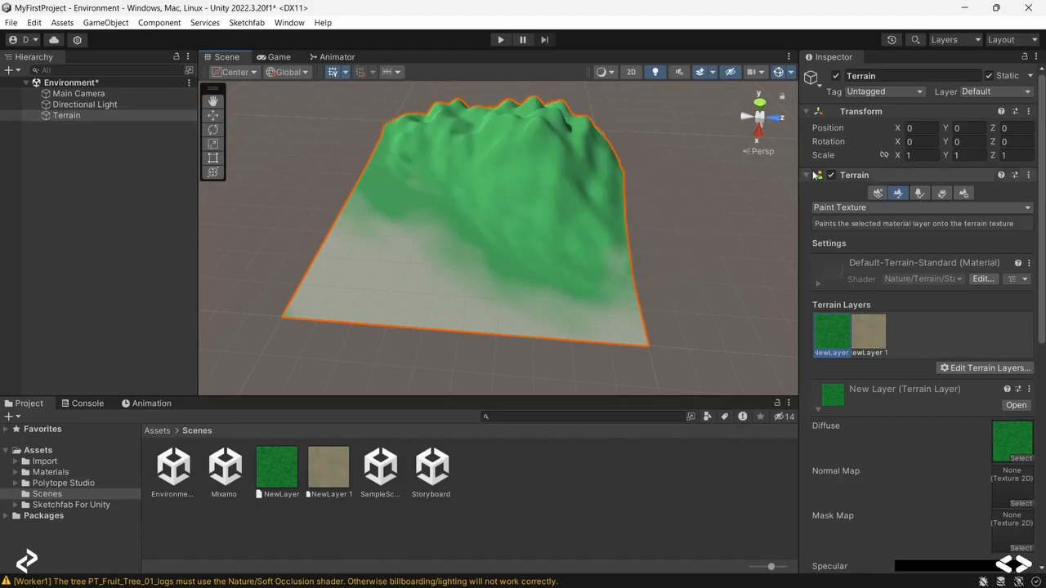
Step: Activate the terrain's Paint Trees tool and add the PT_Fruit_Tree_01_pears prefab as a paintable tree
{"action": "left_click", "coordinate": [921, 196]}
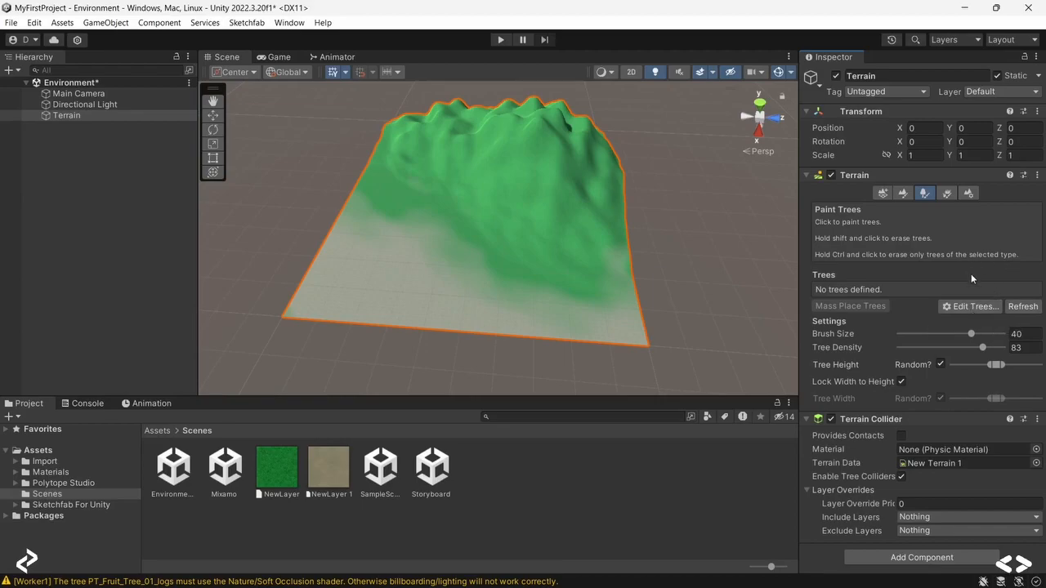
{"action": "left_click", "coordinate": [970, 307]}
{"action": "left_click", "coordinate": [970, 310]}
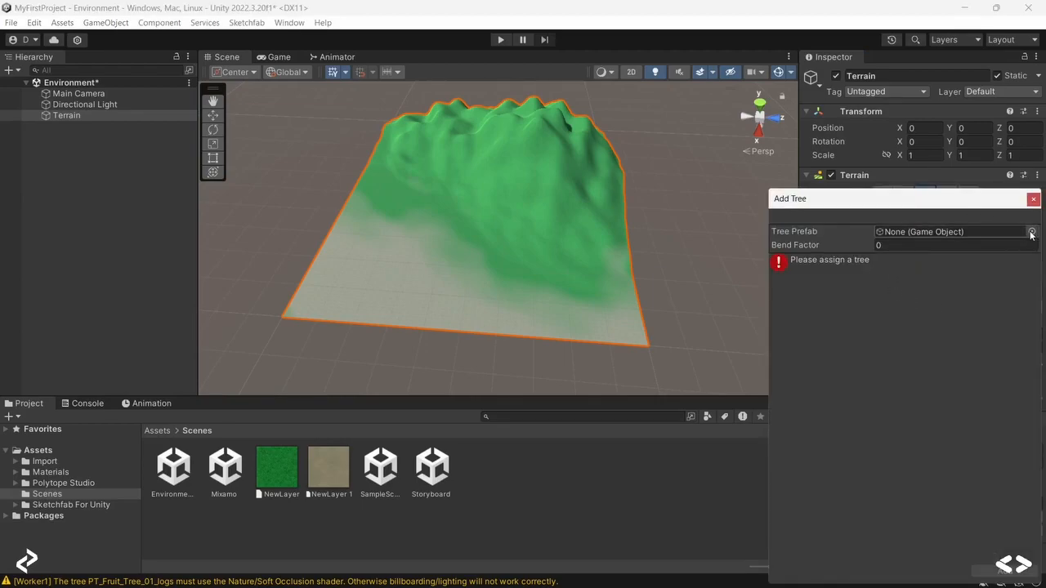
{"action": "left_click", "coordinate": [1032, 232]}
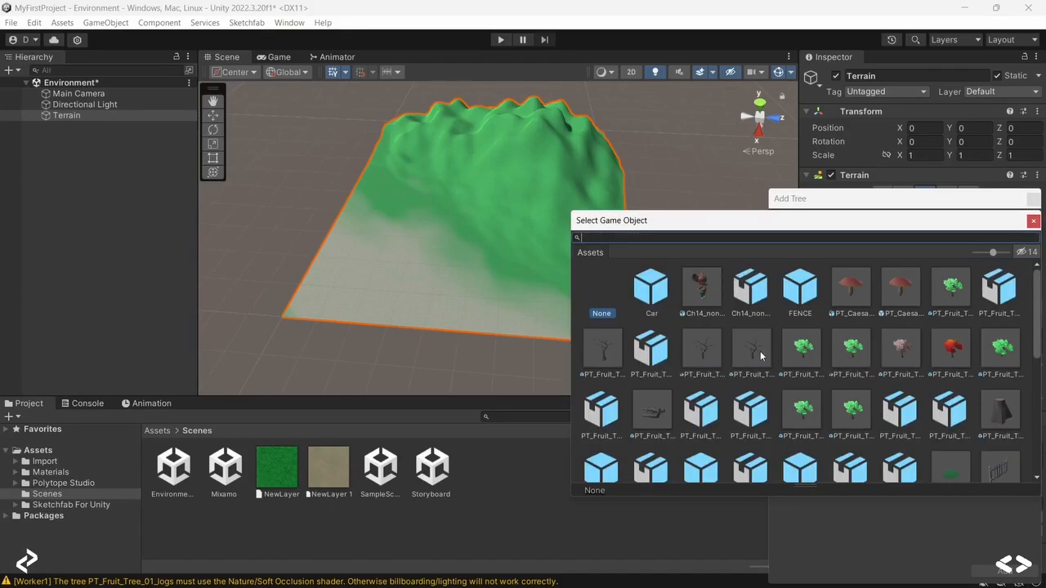
{"action": "scroll", "coordinate": [867, 340], "scroll_direction": "down", "scroll_amount": 10}
{"action": "scroll", "coordinate": [924, 325], "scroll_direction": "up", "scroll_amount": 10}
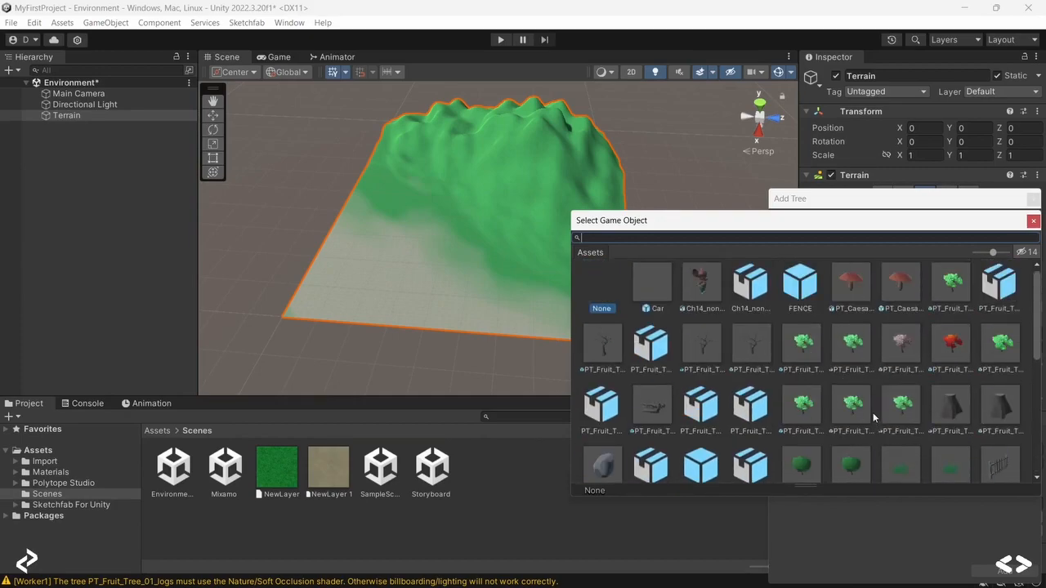
{"action": "scroll", "coordinate": [871, 408], "scroll_direction": "down", "scroll_amount": 1}
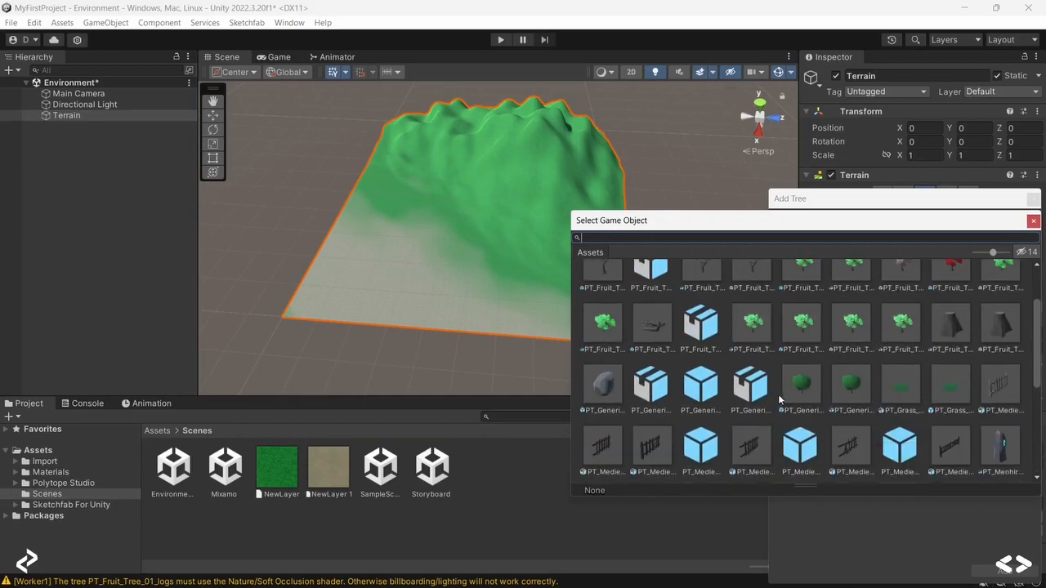
{"action": "left_click", "coordinate": [754, 327]}
{"action": "double_click", "coordinate": [755, 327]}
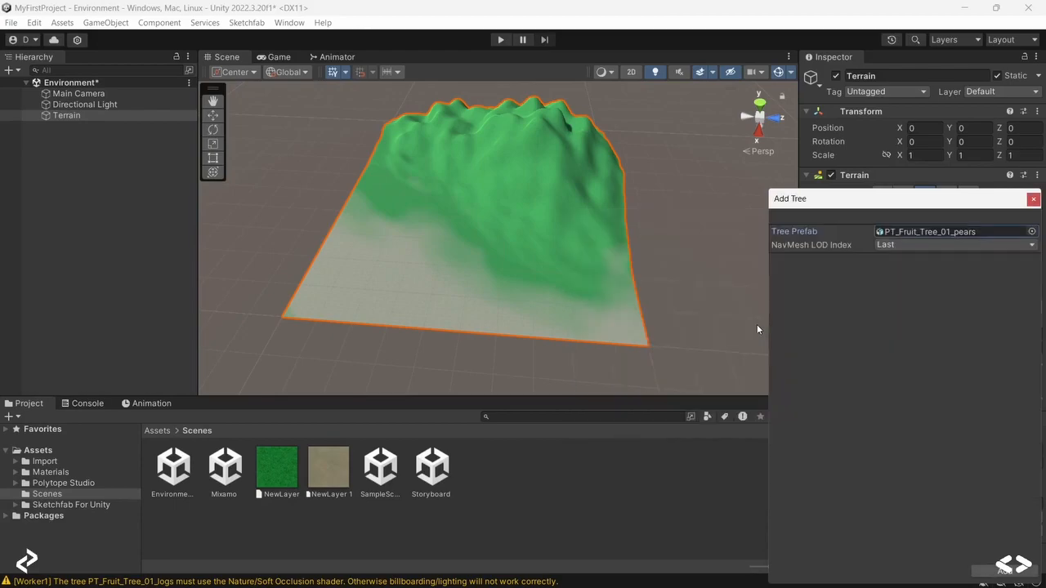
{"action": "left_click", "coordinate": [1004, 571]}
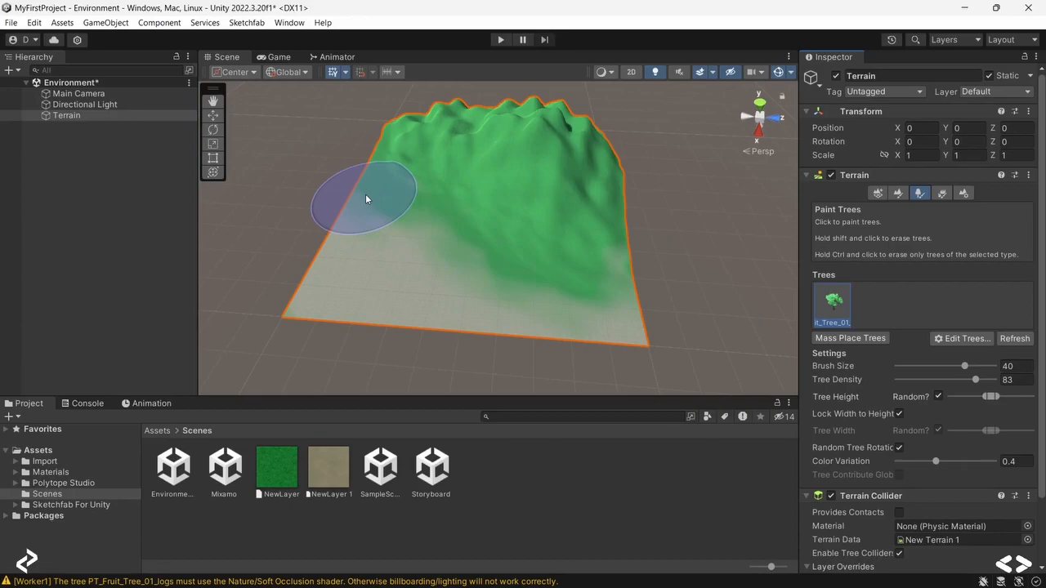
Step: Review the tree painting settings and set the tree density to 24
{"action": "scroll", "coordinate": [895, 285], "scroll_direction": "down", "scroll_amount": 1}
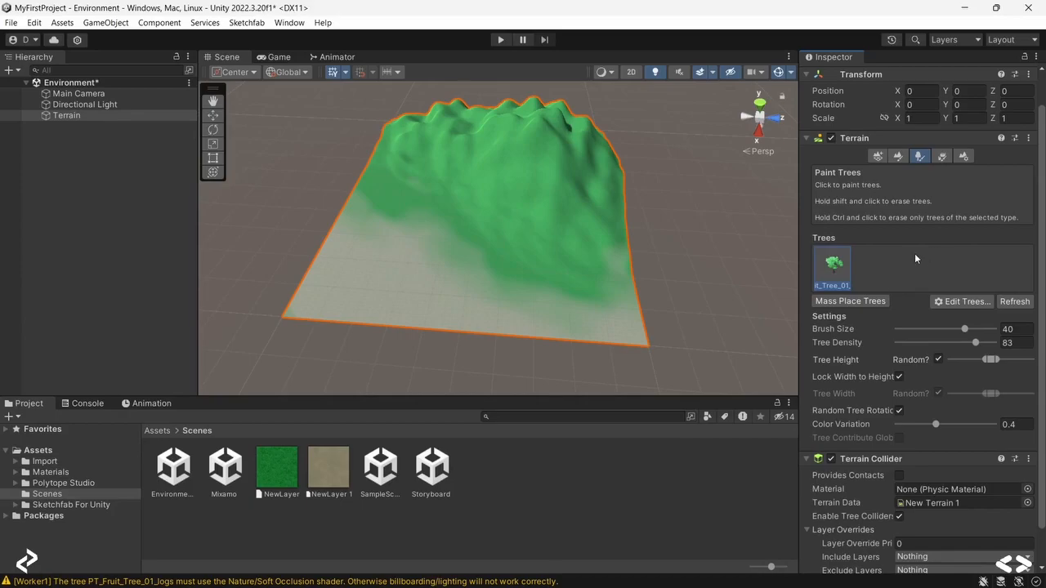
{"action": "scroll", "coordinate": [889, 301], "scroll_direction": "down", "scroll_amount": 1}
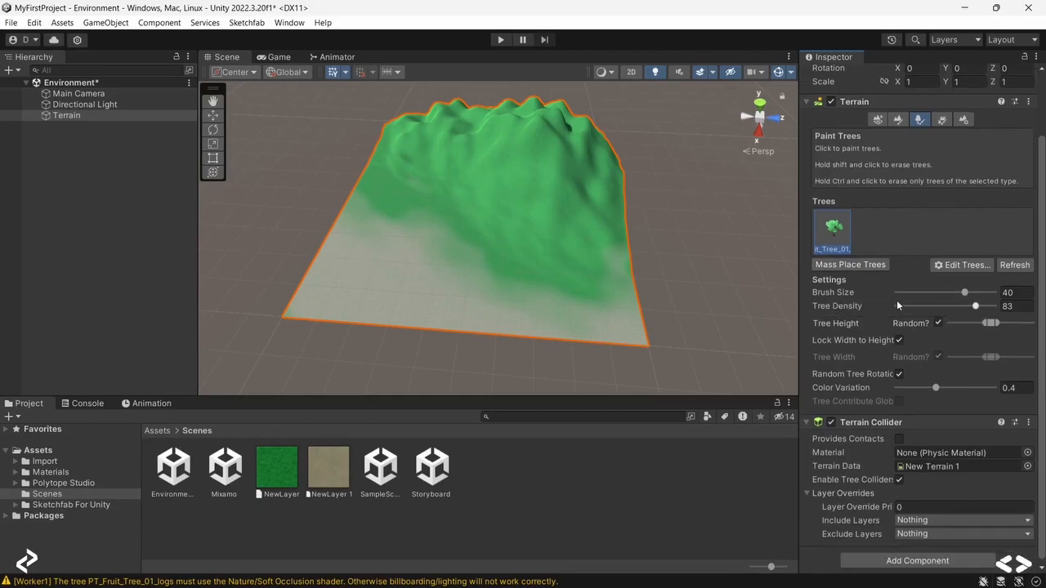
{"action": "scroll", "coordinate": [940, 323], "scroll_direction": "down", "scroll_amount": 1}
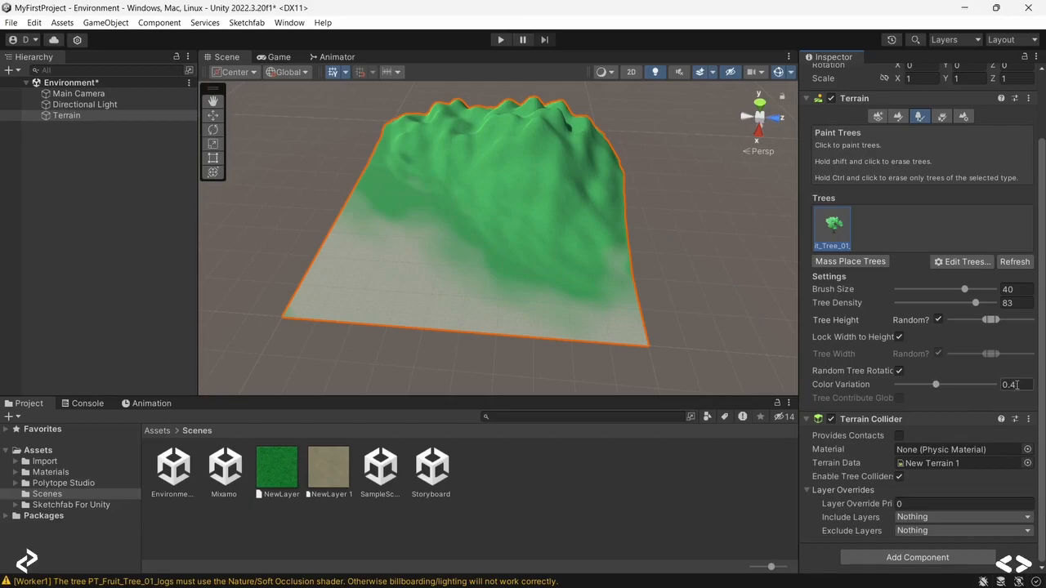
{"action": "scroll", "coordinate": [918, 355], "scroll_direction": "up", "scroll_amount": 2}
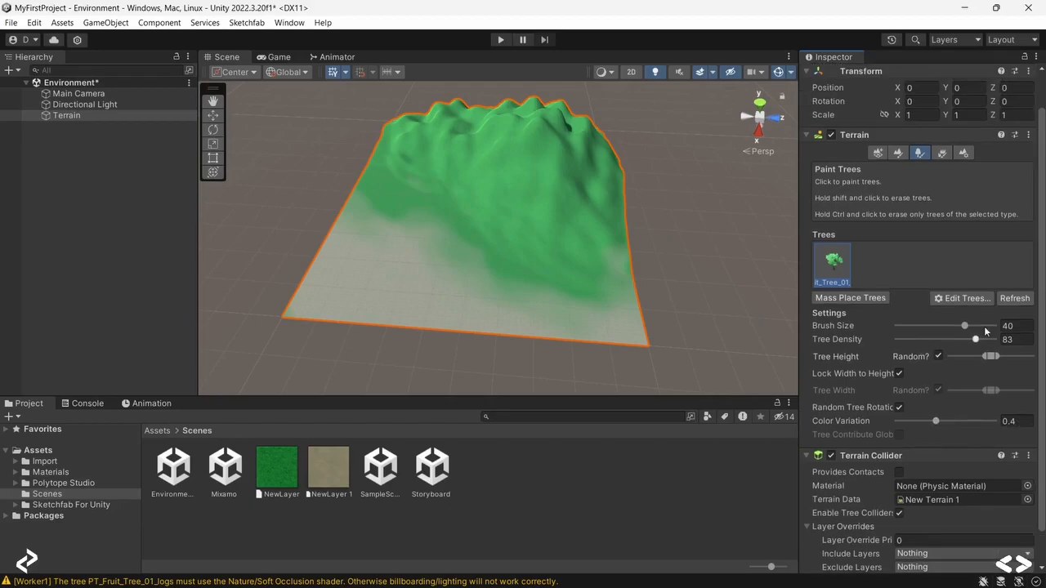
{"action": "left_click_drag", "start_coordinate": [977, 339], "coordinate": [979, 338]}
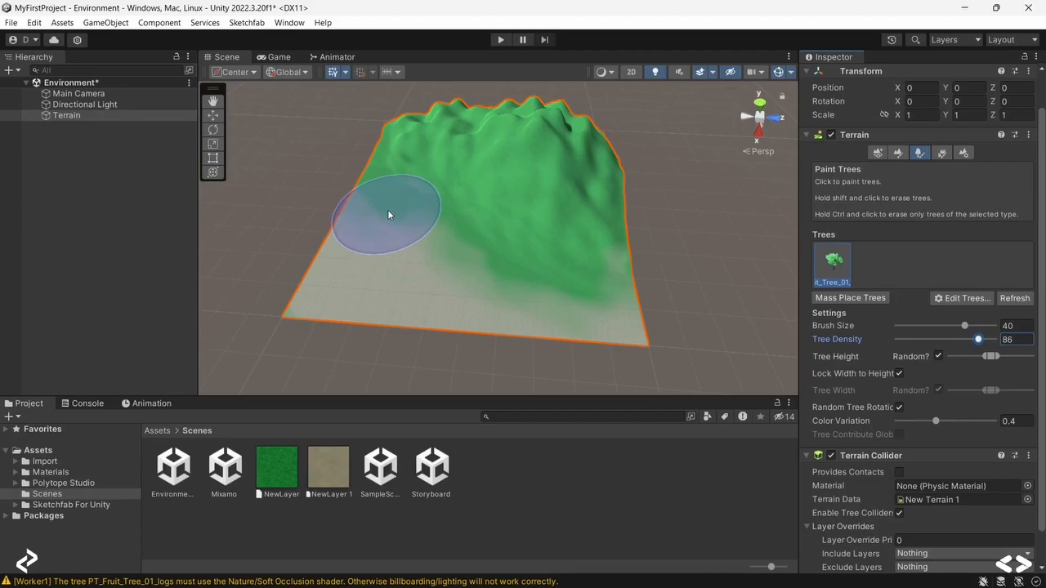
{"action": "left_click_drag", "start_coordinate": [979, 341], "coordinate": [912, 348]}
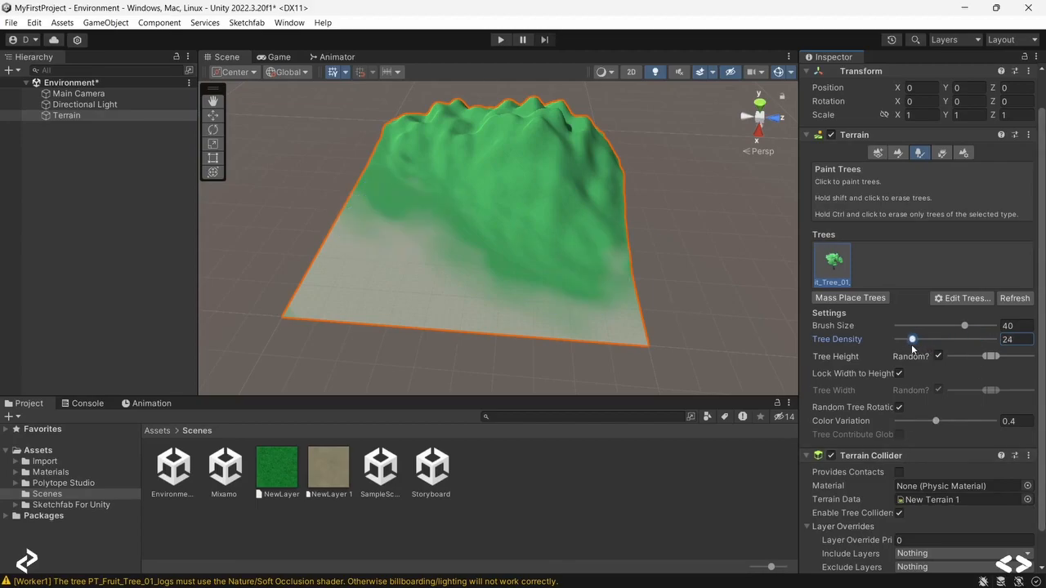
Step: Paint scattered pear trees at one side of the foreground, then set tree density to 90 and paint a dense grove at the opposite side
{"action": "left_click", "coordinate": [373, 222]}
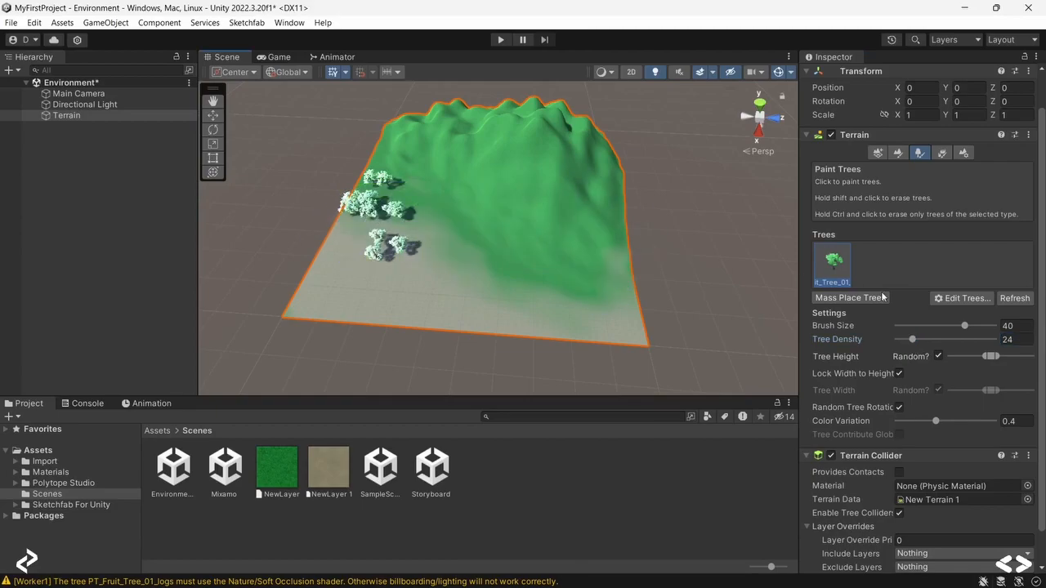
{"action": "left_click", "coordinate": [981, 339]}
{"action": "left_click", "coordinate": [541, 286]}
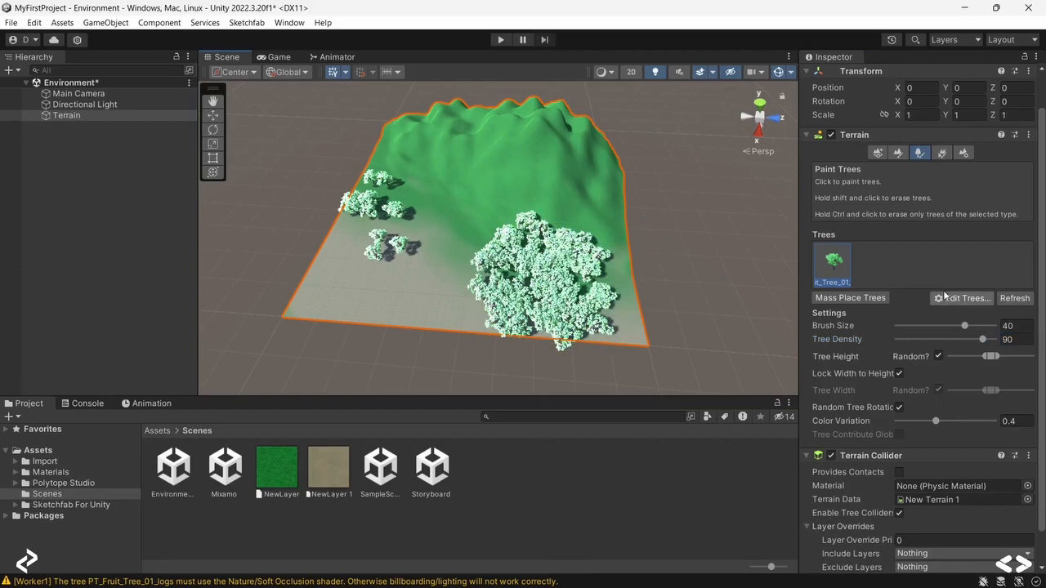
Step: Reduce the tree brush size to 6.4 and paint two small tree clusters, mid-foreground and at the terrain's front corner
{"action": "left_click_drag", "start_coordinate": [967, 328], "coordinate": [933, 330]}
{"action": "left_click_drag", "start_coordinate": [900, 328], "coordinate": [902, 327]}
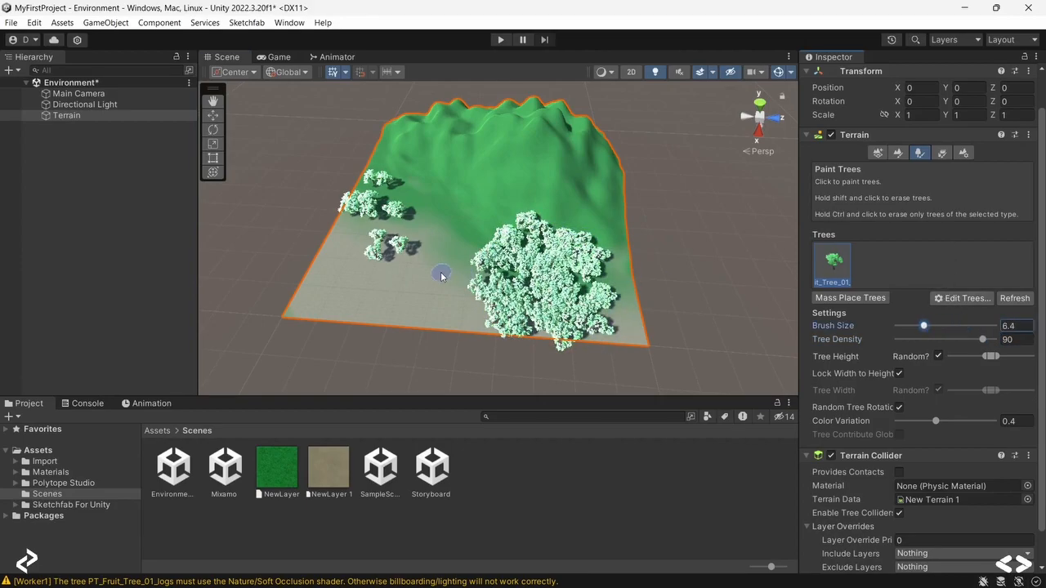
{"action": "left_click", "coordinate": [436, 268]}
{"action": "left_click", "coordinate": [325, 304]}
{"action": "scroll", "coordinate": [948, 327], "scroll_direction": "down", "scroll_amount": 1}
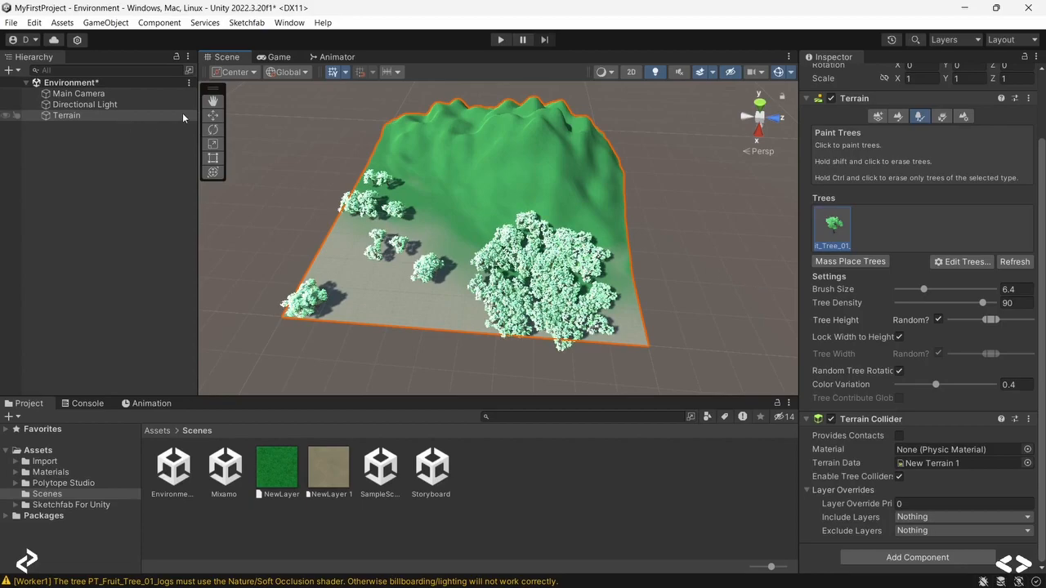
Step: Examine the painted pear trees up close, looking over the dense grove's foliage, fruit and trunks and the smaller clusters nearby
{"action": "left_click", "coordinate": [213, 116]}
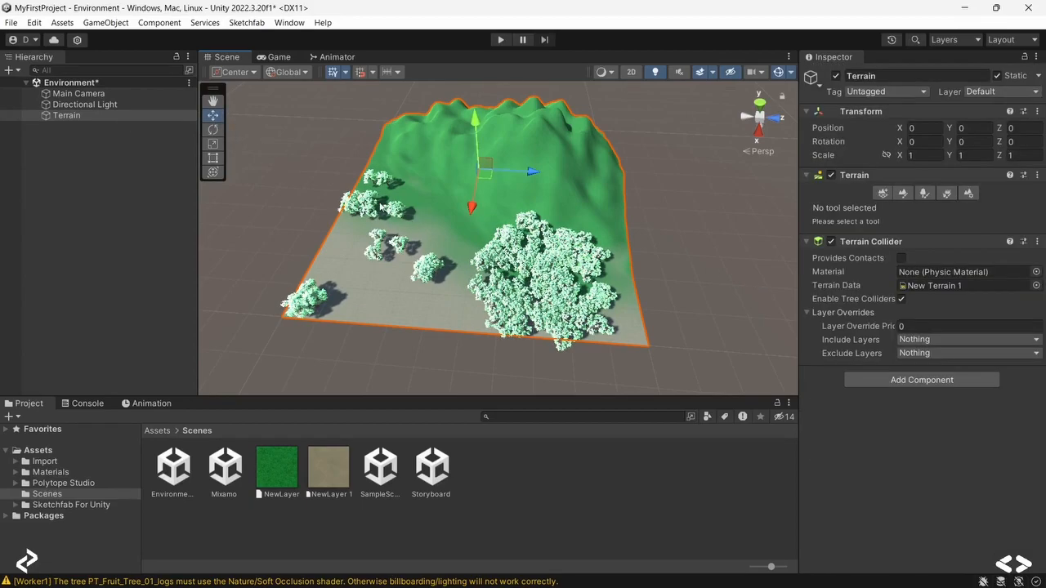
{"action": "left_click", "coordinate": [213, 102]}
{"action": "scroll", "coordinate": [407, 212], "scroll_direction": "up", "scroll_amount": 8}
{"action": "left_click_drag", "start_coordinate": [590, 351], "coordinate": [488, 227]}
{"action": "scroll", "coordinate": [511, 150], "scroll_direction": "up", "scroll_amount": 4}
{"action": "scroll", "coordinate": [511, 150], "scroll_direction": "up", "scroll_amount": 4}
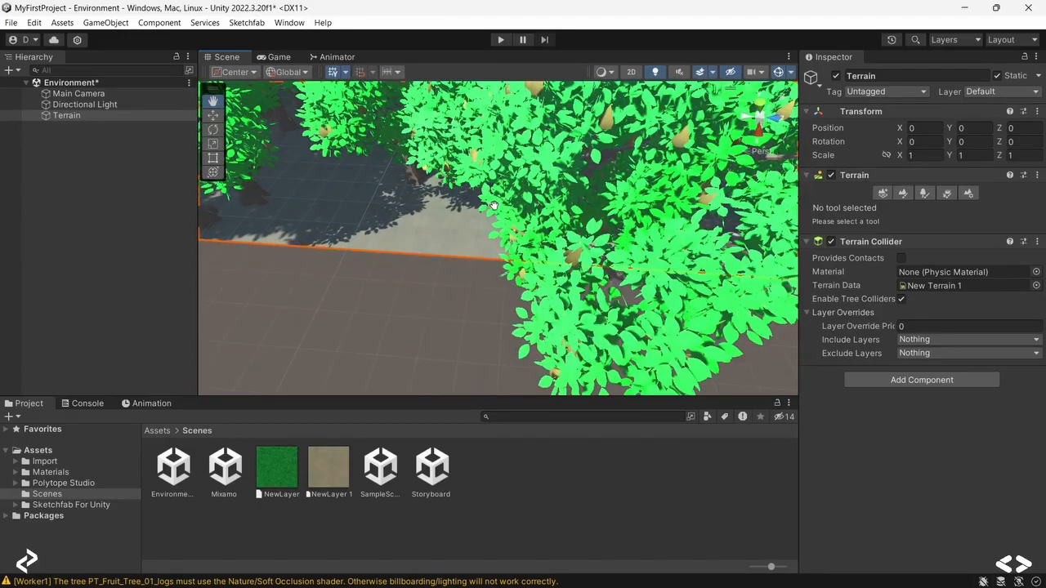
{"action": "scroll", "coordinate": [487, 226], "scroll_direction": "up", "scroll_amount": 2}
{"action": "scroll", "coordinate": [551, 266], "scroll_direction": "down", "scroll_amount": 4}
{"action": "scroll", "coordinate": [552, 267], "scroll_direction": "up", "scroll_amount": 6}
{"action": "left_click_drag", "start_coordinate": [551, 266], "coordinate": [533, 202]}
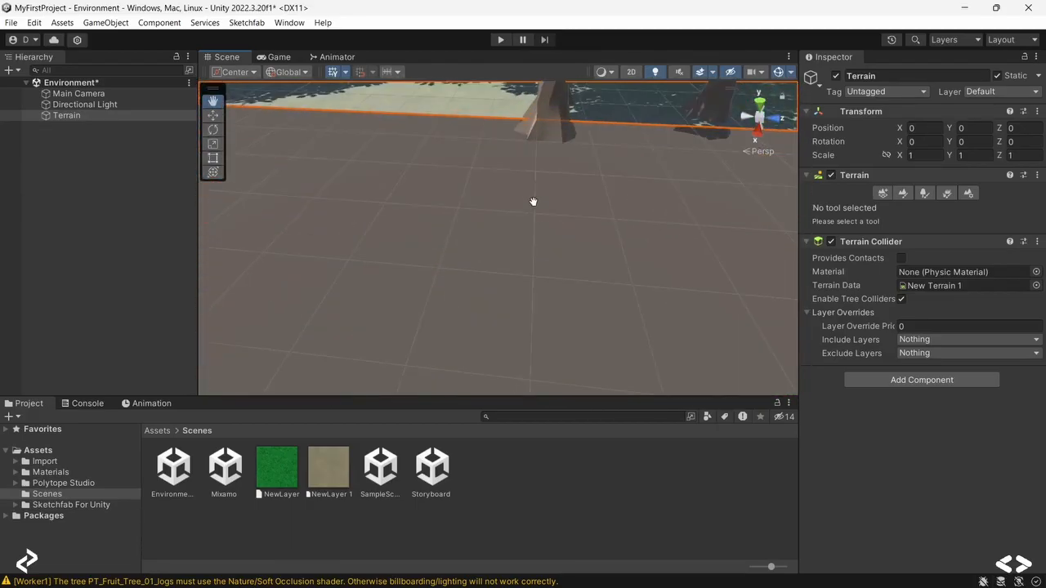
{"action": "scroll", "coordinate": [533, 202], "scroll_direction": "down", "scroll_amount": 4}
{"action": "scroll", "coordinate": [533, 221], "scroll_direction": "up", "scroll_amount": 5}
{"action": "right_click_drag", "start_coordinate": [534, 260], "coordinate": [532, 239]}
{"action": "left_click_drag", "start_coordinate": [536, 240], "coordinate": [560, 184]}
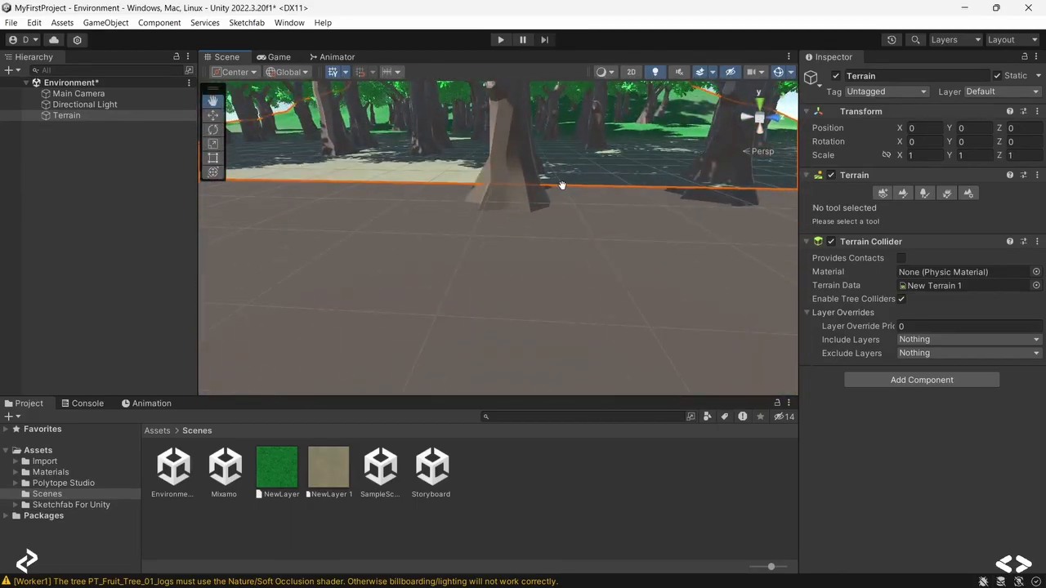
{"action": "scroll", "coordinate": [560, 204], "scroll_direction": "down", "scroll_amount": 5}
{"action": "scroll", "coordinate": [560, 205], "scroll_direction": "up", "scroll_amount": 2}
{"action": "right_click_drag", "start_coordinate": [555, 208], "coordinate": [456, 249]}
{"action": "mouse_move", "coordinate": [439, 282]}
{"action": "left_mouse_down"}
{"action": "mouse_move", "coordinate": [439, 256]}
{"action": "mouse_move", "coordinate": [444, 282]}
{"action": "left_mouse_up"}
{"action": "right_click_drag", "start_coordinate": [444, 282], "coordinate": [442, 267]}
{"action": "scroll", "coordinate": [442, 267], "scroll_direction": "down", "scroll_amount": 3}
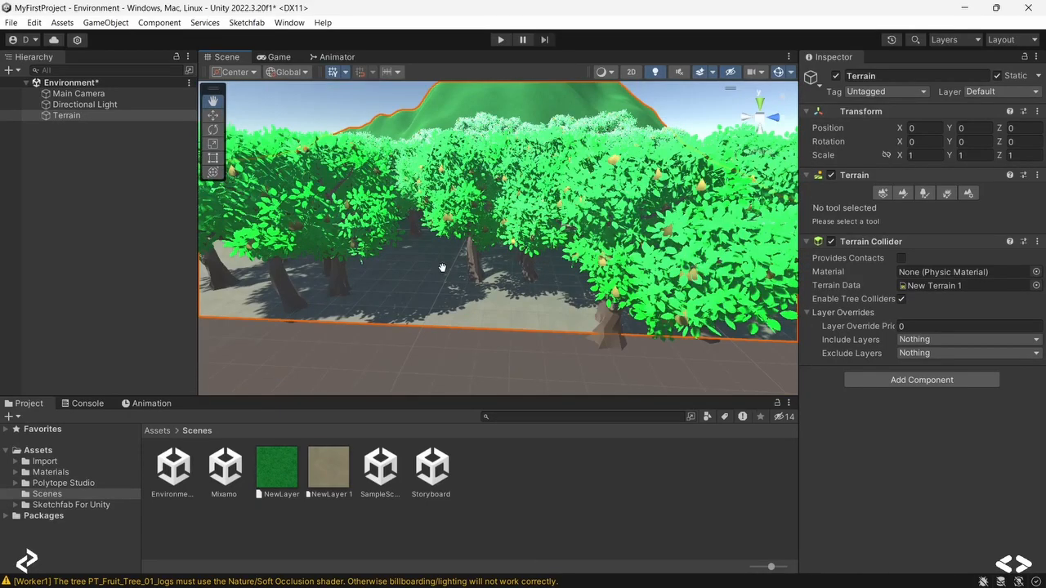
{"action": "left_click_drag", "start_coordinate": [436, 276], "coordinate": [525, 274], "text": "alt"}
{"action": "left_click_drag", "start_coordinate": [393, 275], "coordinate": [450, 275], "text": "alt"}
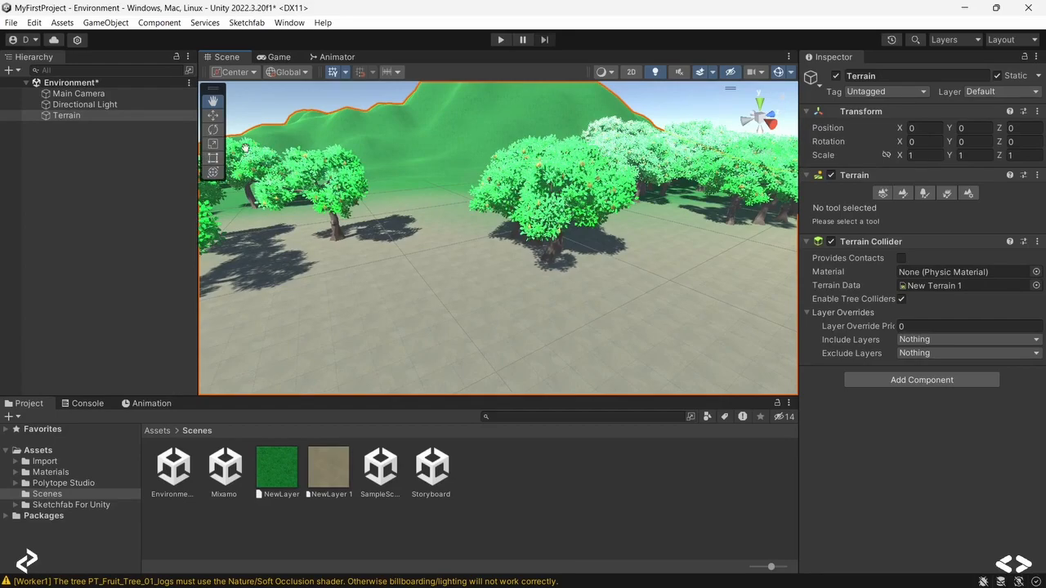
Step: Reactivate the Paint Trees tool and erase the small tree cluster standing in the middle of the sandy foreground
{"action": "left_click", "coordinate": [215, 114]}
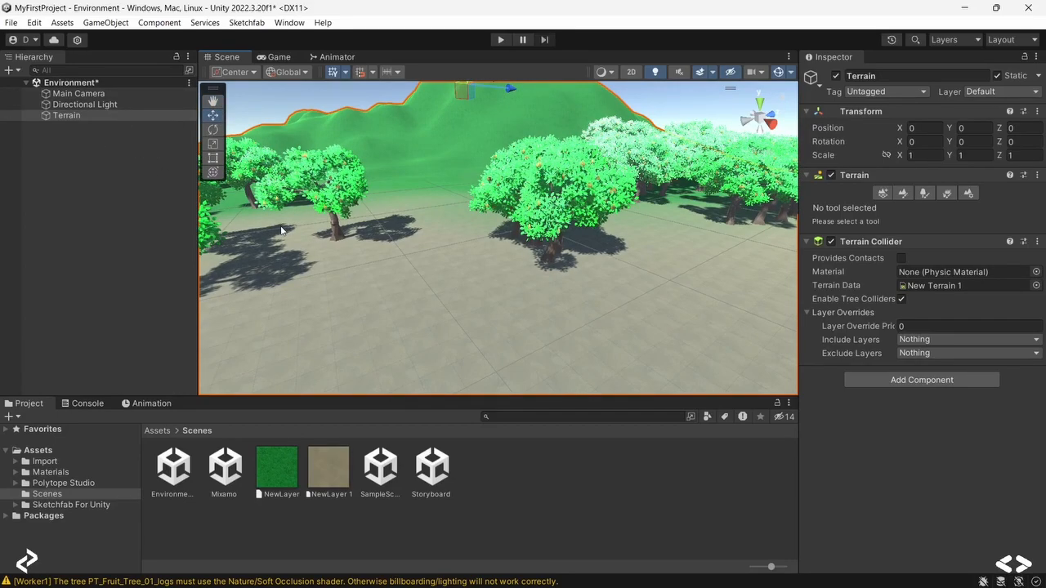
{"action": "left_click", "coordinate": [924, 196]}
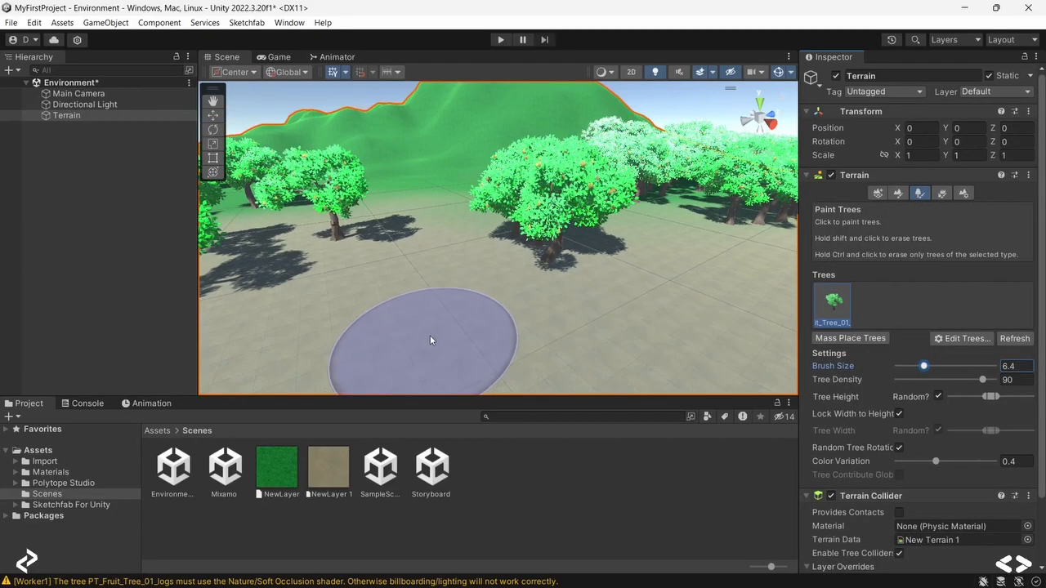
{"action": "left_click", "coordinate": [533, 237], "text": "shift"}
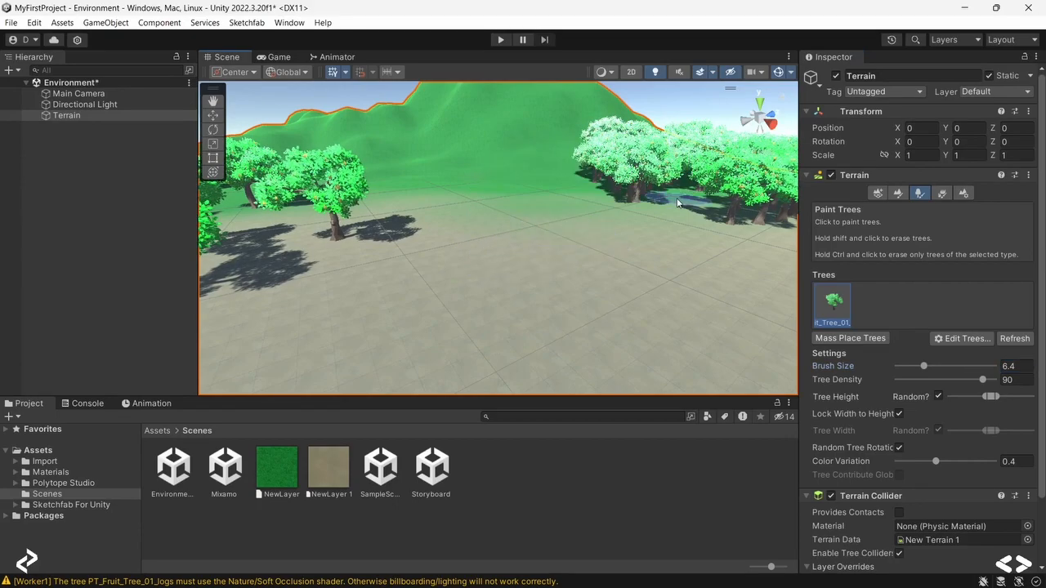
{"action": "scroll", "coordinate": [477, 286], "scroll_direction": "down", "scroll_amount": 4}
{"action": "scroll", "coordinate": [477, 286], "scroll_direction": "down", "scroll_amount": 4}
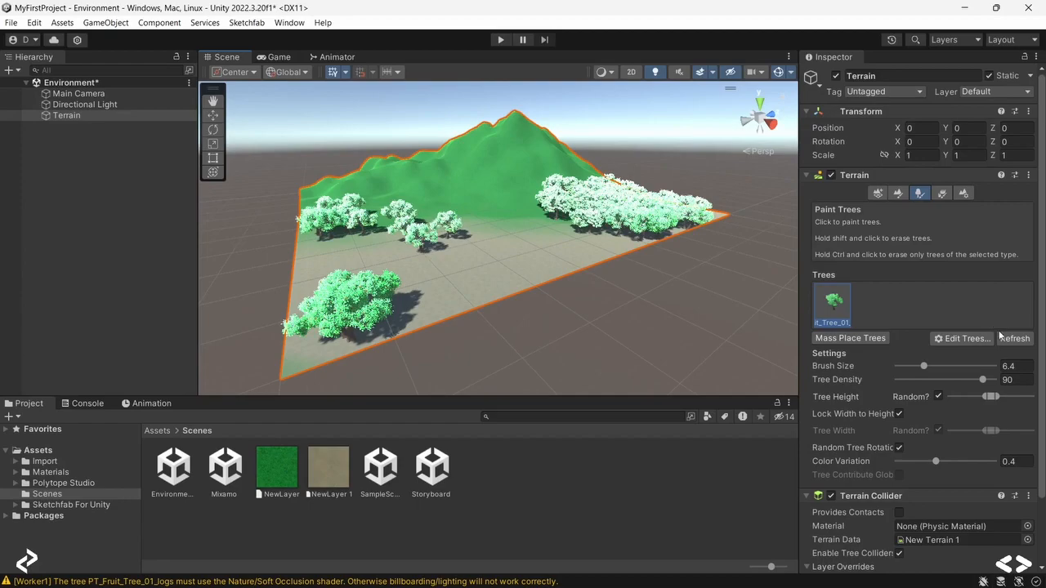
Step: Add the PT_Fruit_Tree_01_green prefab as a second paintable tree on the terrain
{"action": "left_click", "coordinate": [980, 338]}
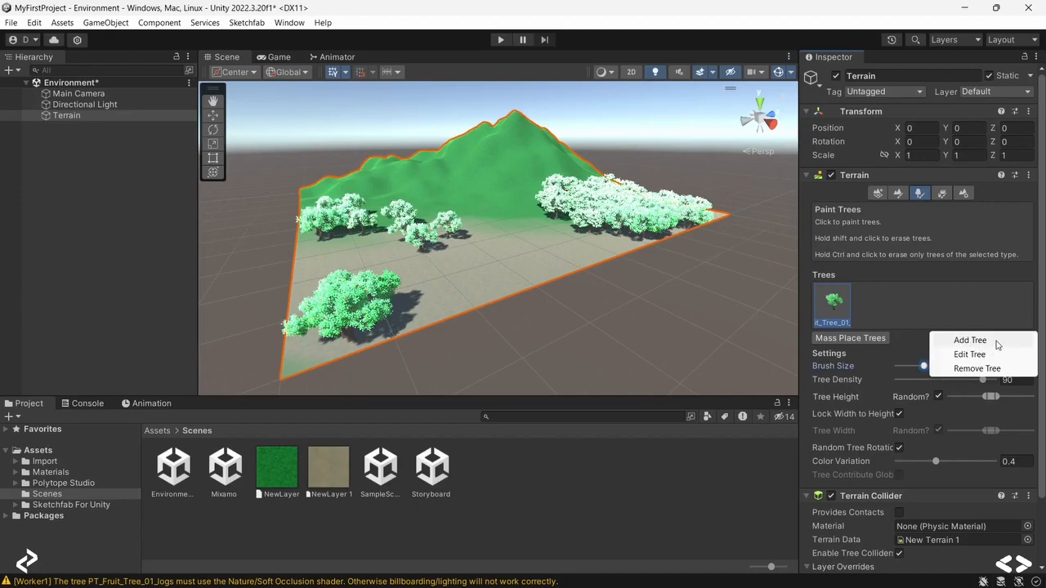
{"action": "left_click", "coordinate": [997, 345]}
{"action": "left_click", "coordinate": [1031, 230]}
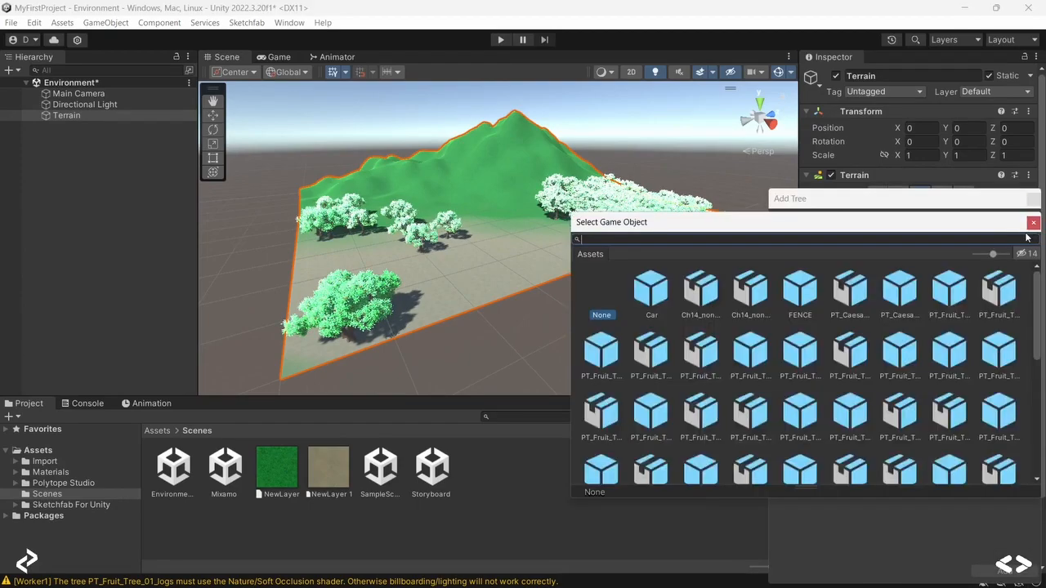
{"action": "double_click", "coordinate": [899, 351]}
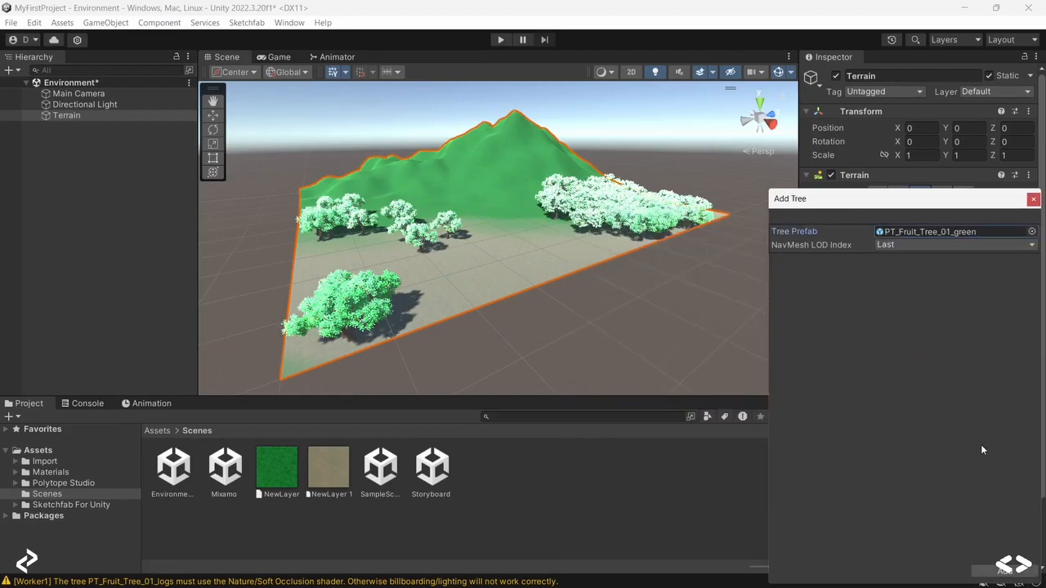
{"action": "left_click", "coordinate": [1004, 571]}
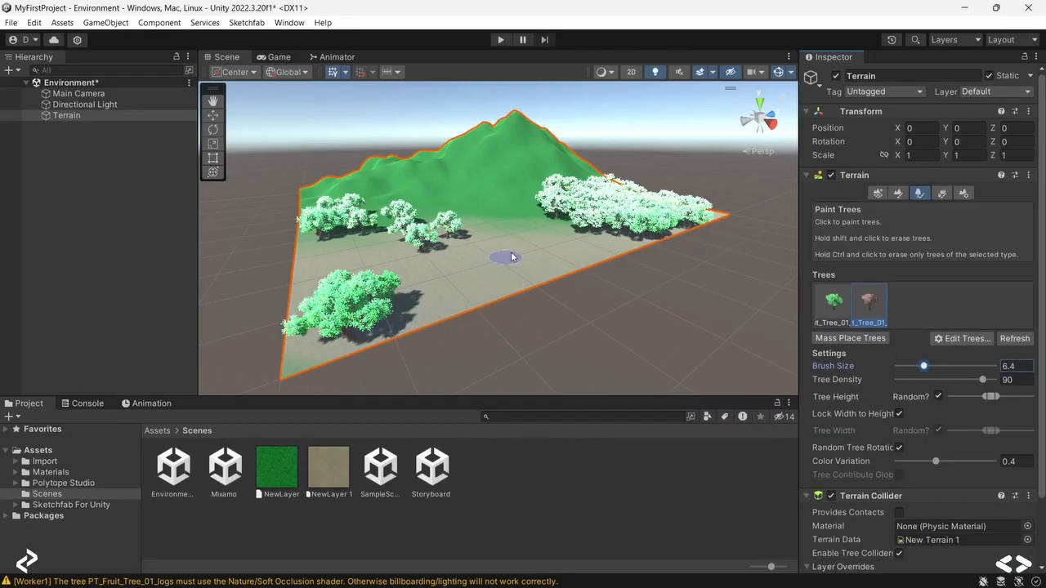
Step: Paint a dense strip of PT_Fruit_Tree_01_green trees along the inner side of the large pear grove, using brush size 6.4
{"action": "left_click_drag", "start_coordinate": [552, 240], "coordinate": [606, 245]}
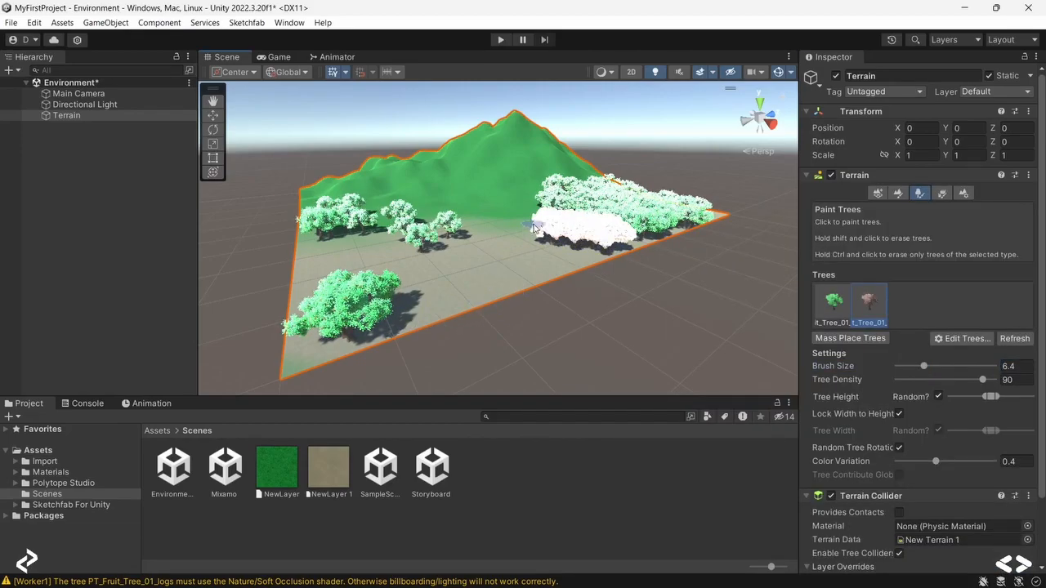
{"action": "left_click_drag", "start_coordinate": [534, 229], "coordinate": [522, 224]}
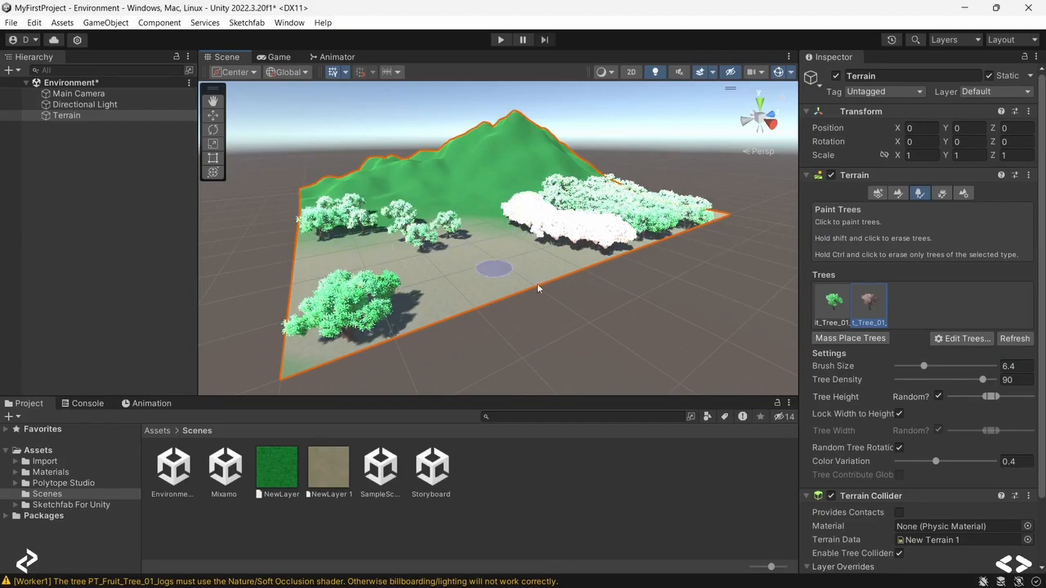
{"action": "scroll", "coordinate": [535, 280], "scroll_direction": "down", "scroll_amount": 4}
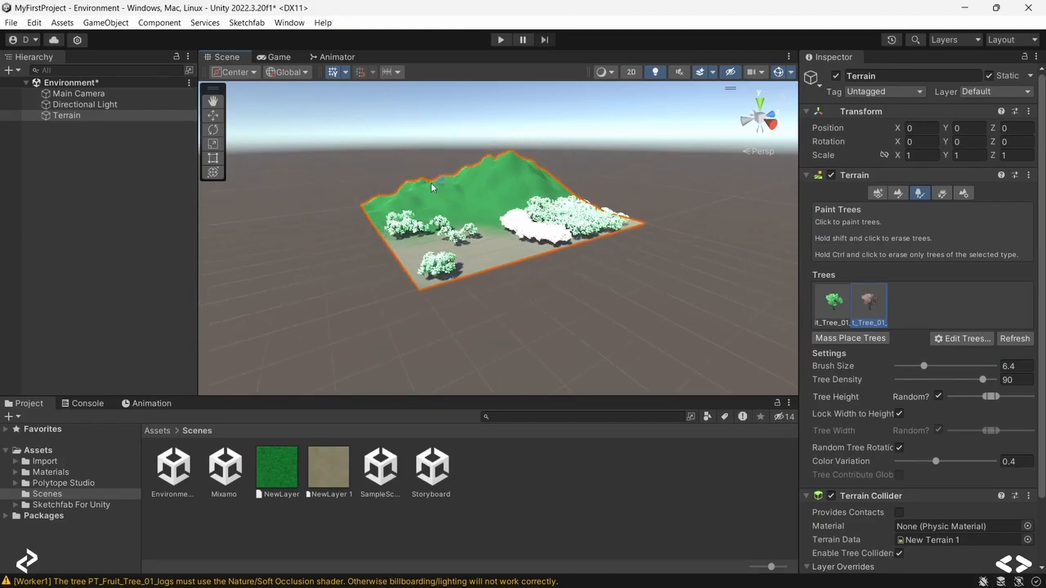